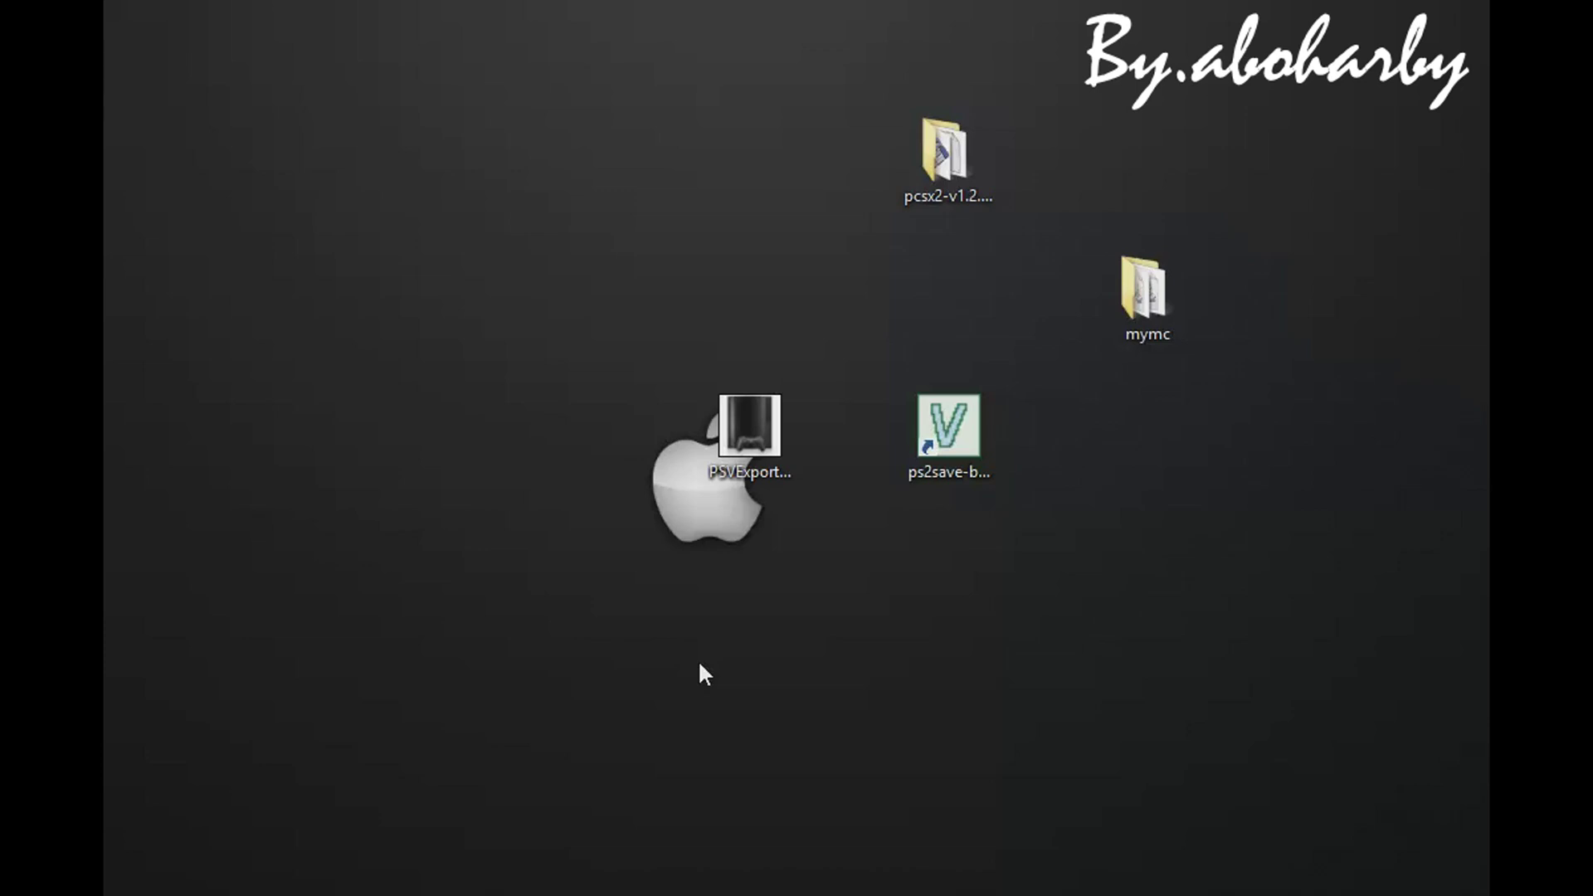
Launch pcsx2.exe from the pcsx2-v1.2.1 folder on the desktop and boot the Street Fighter EX3 disc image.
right_click(557, 270)
click(618, 346)
double_click(944, 154)
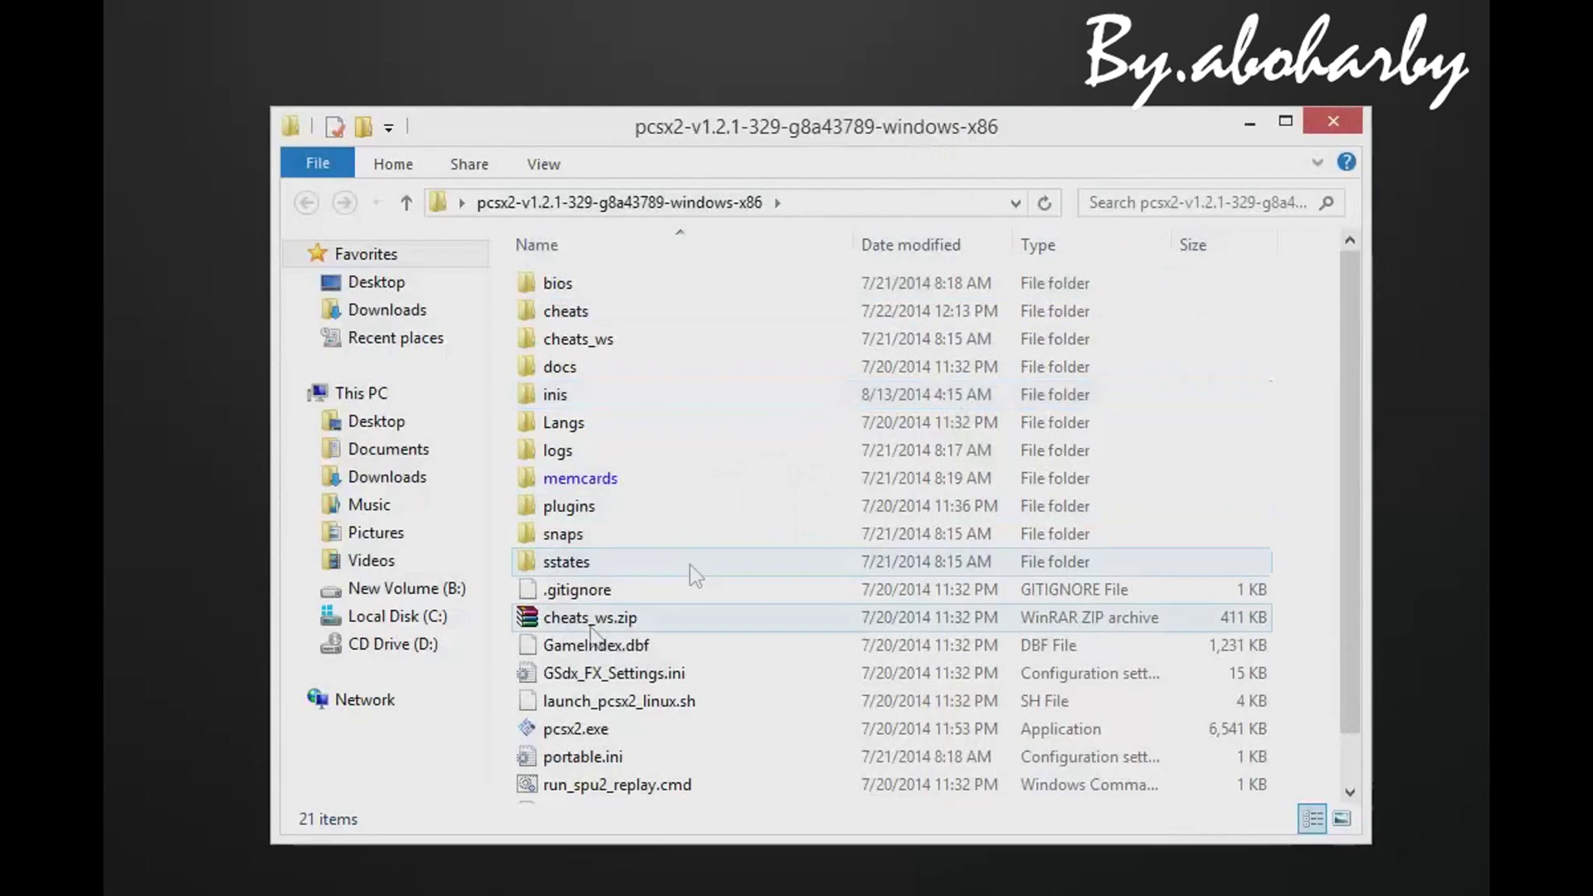
double_click(571, 730)
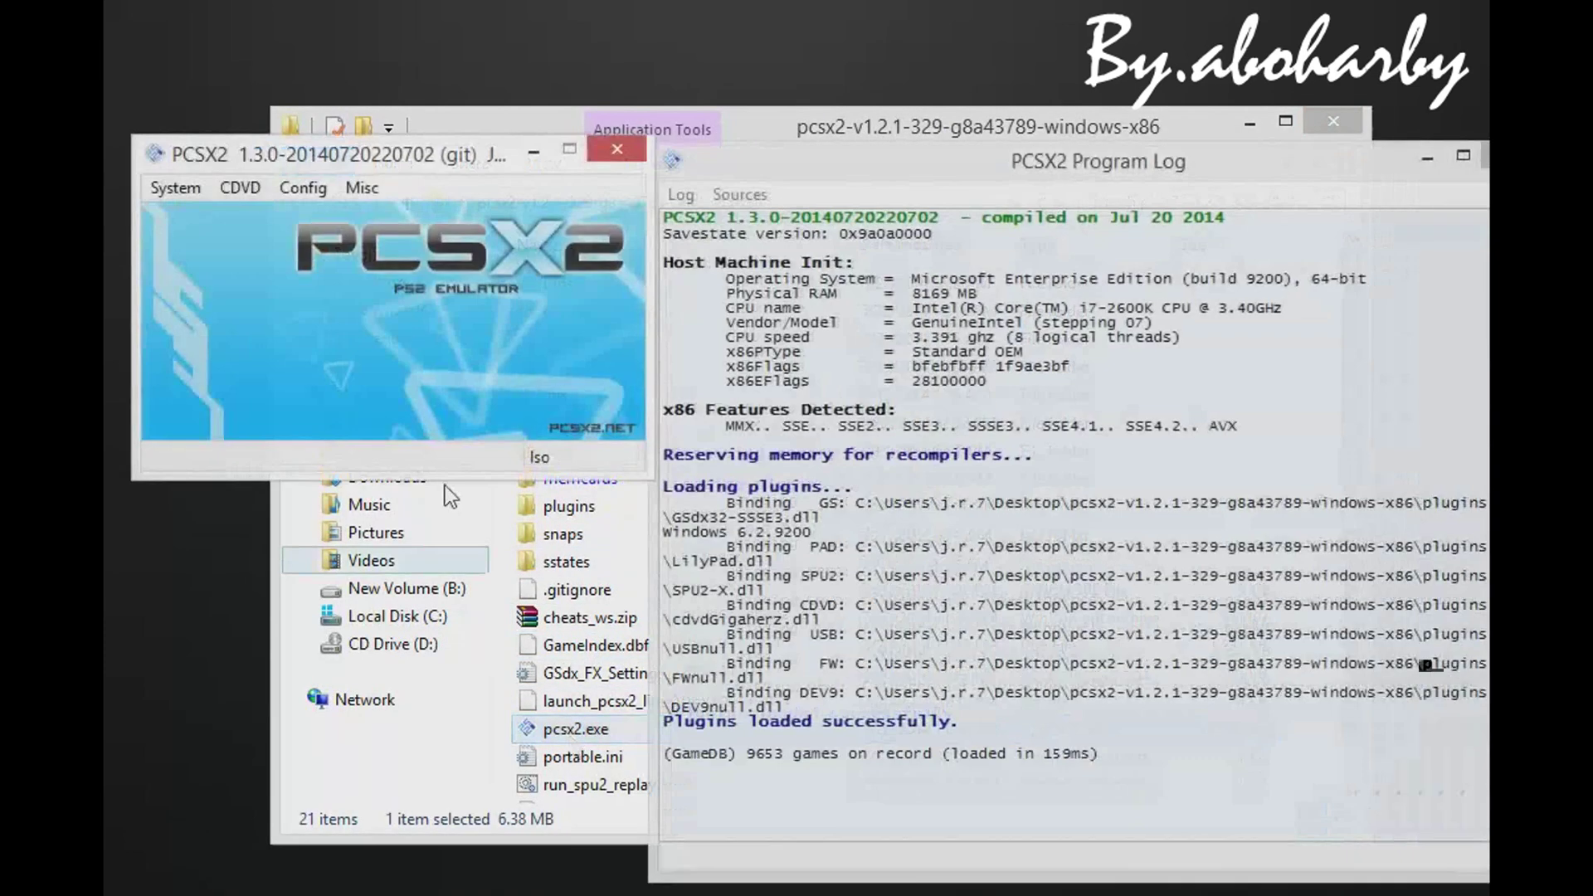
click(186, 191)
click(202, 241)
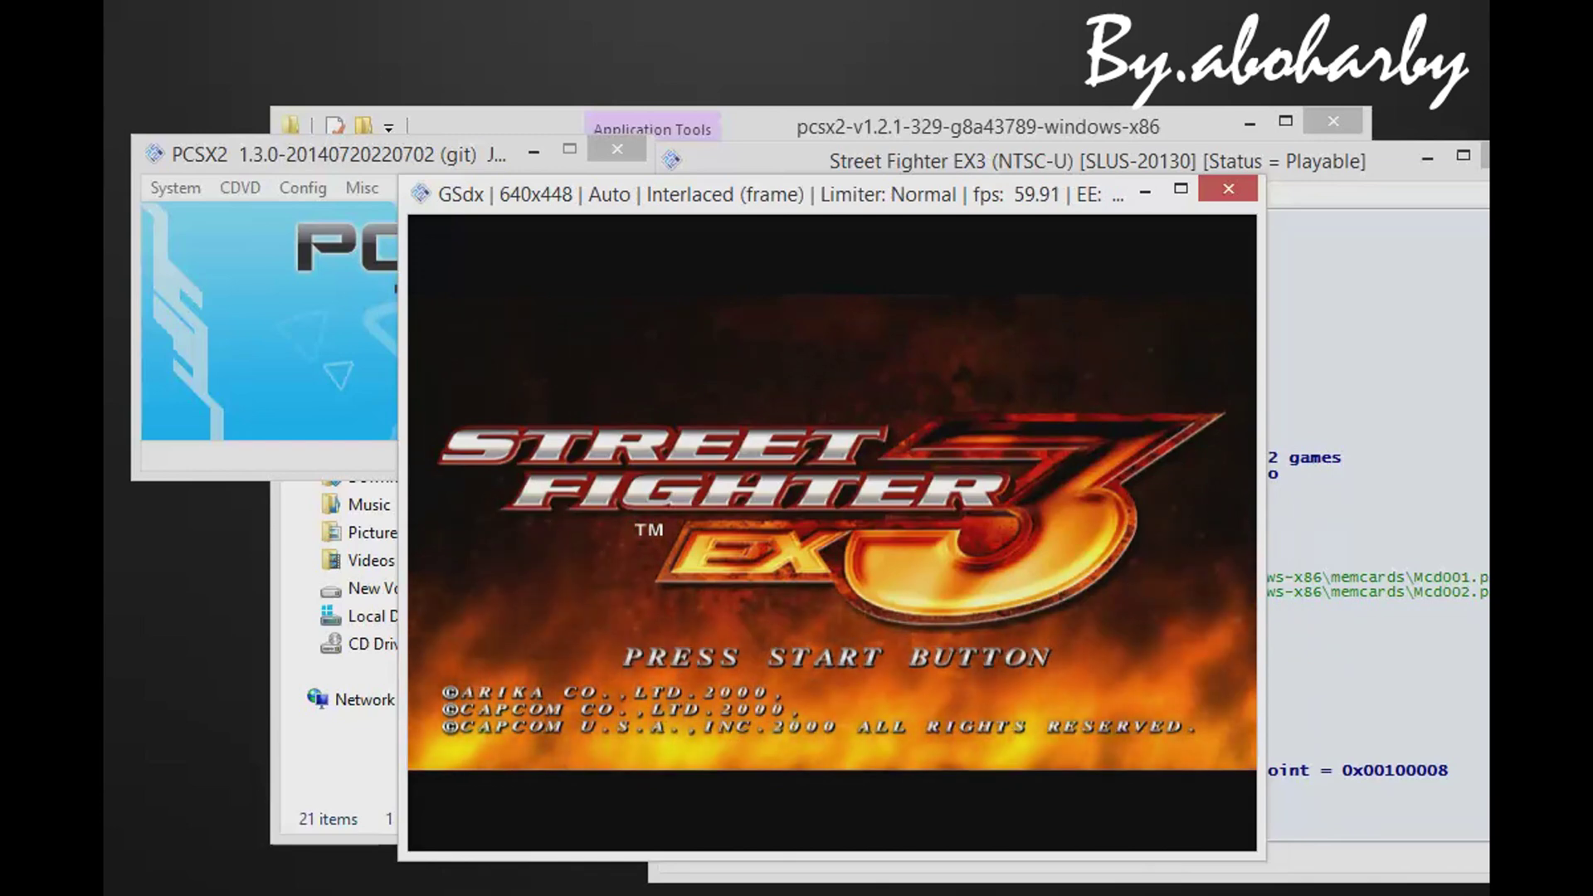
Start Original Mode in Street Fighter EX3, view the character roster, choose Ryu and browse the teams for the next battle.
key(Return)
key(Return)
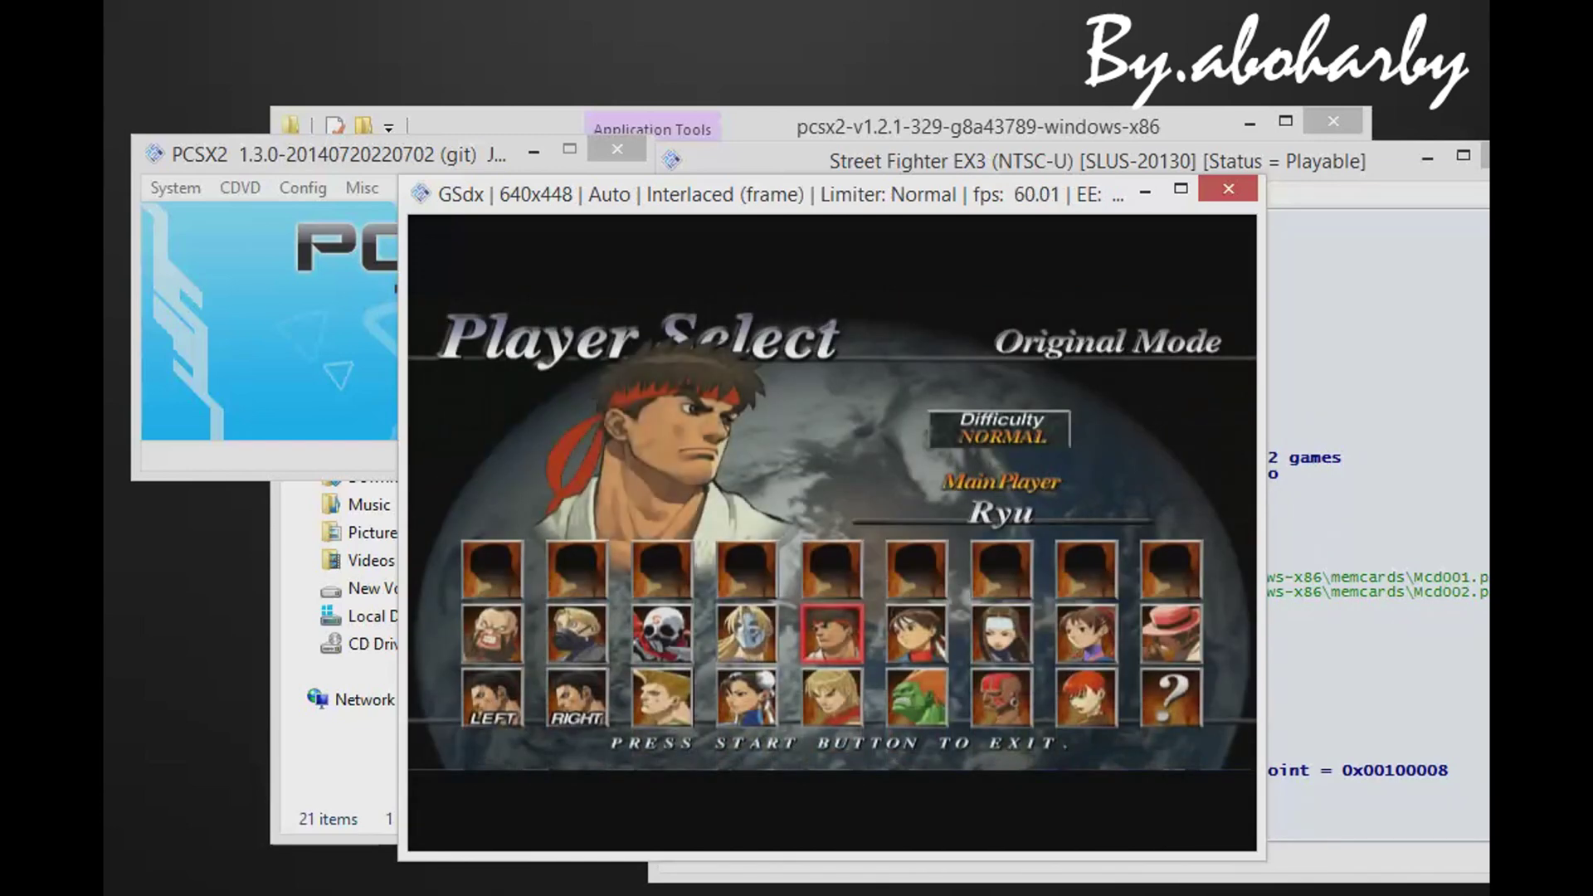
key(Return)
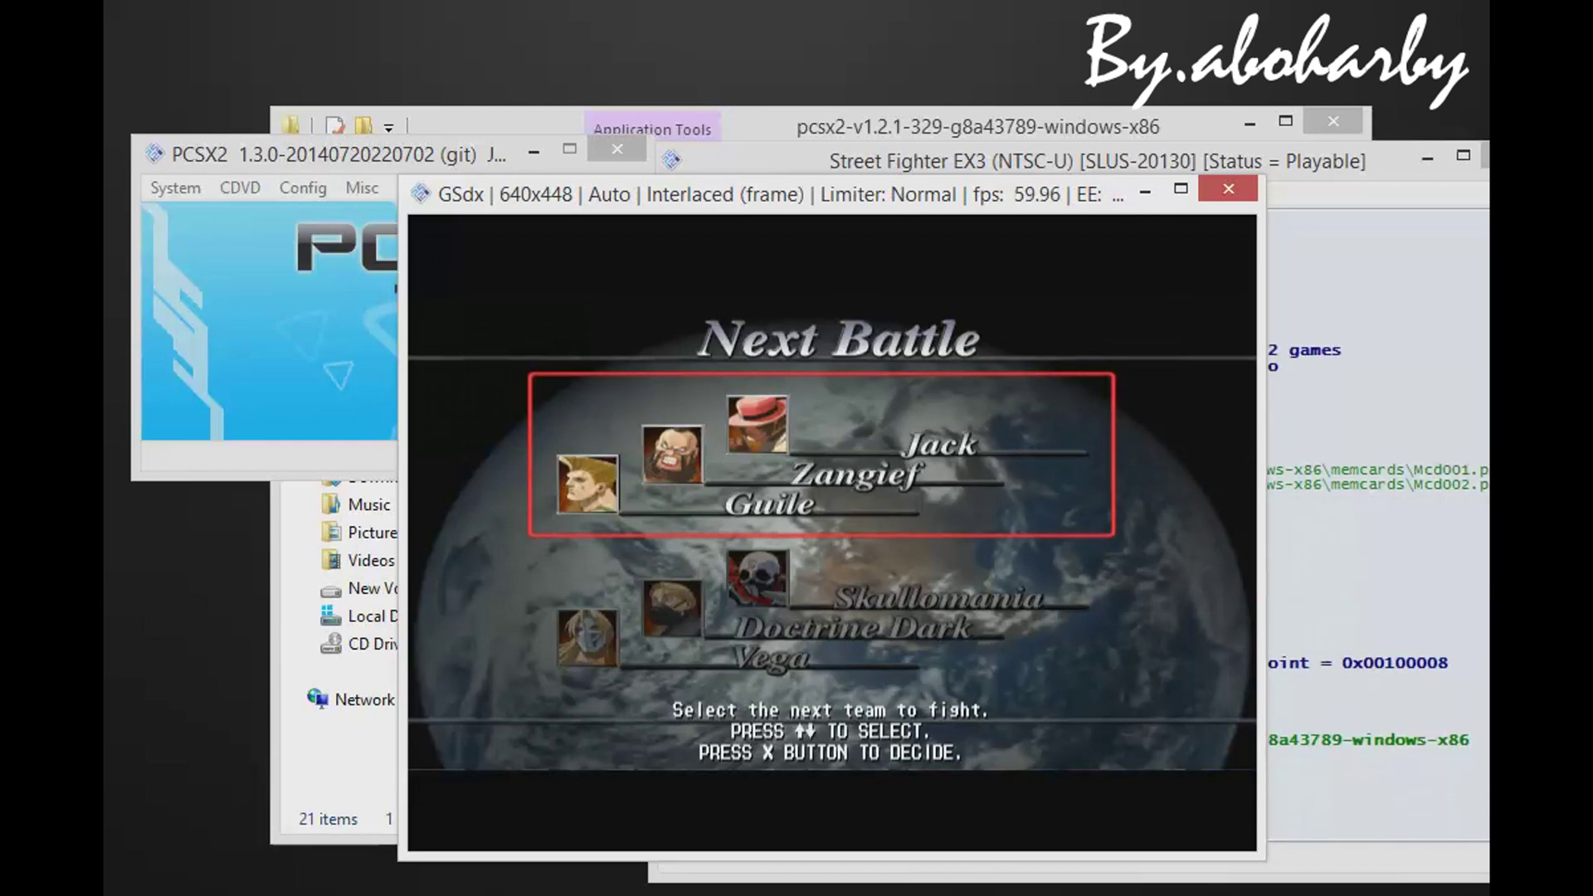
key(Return)
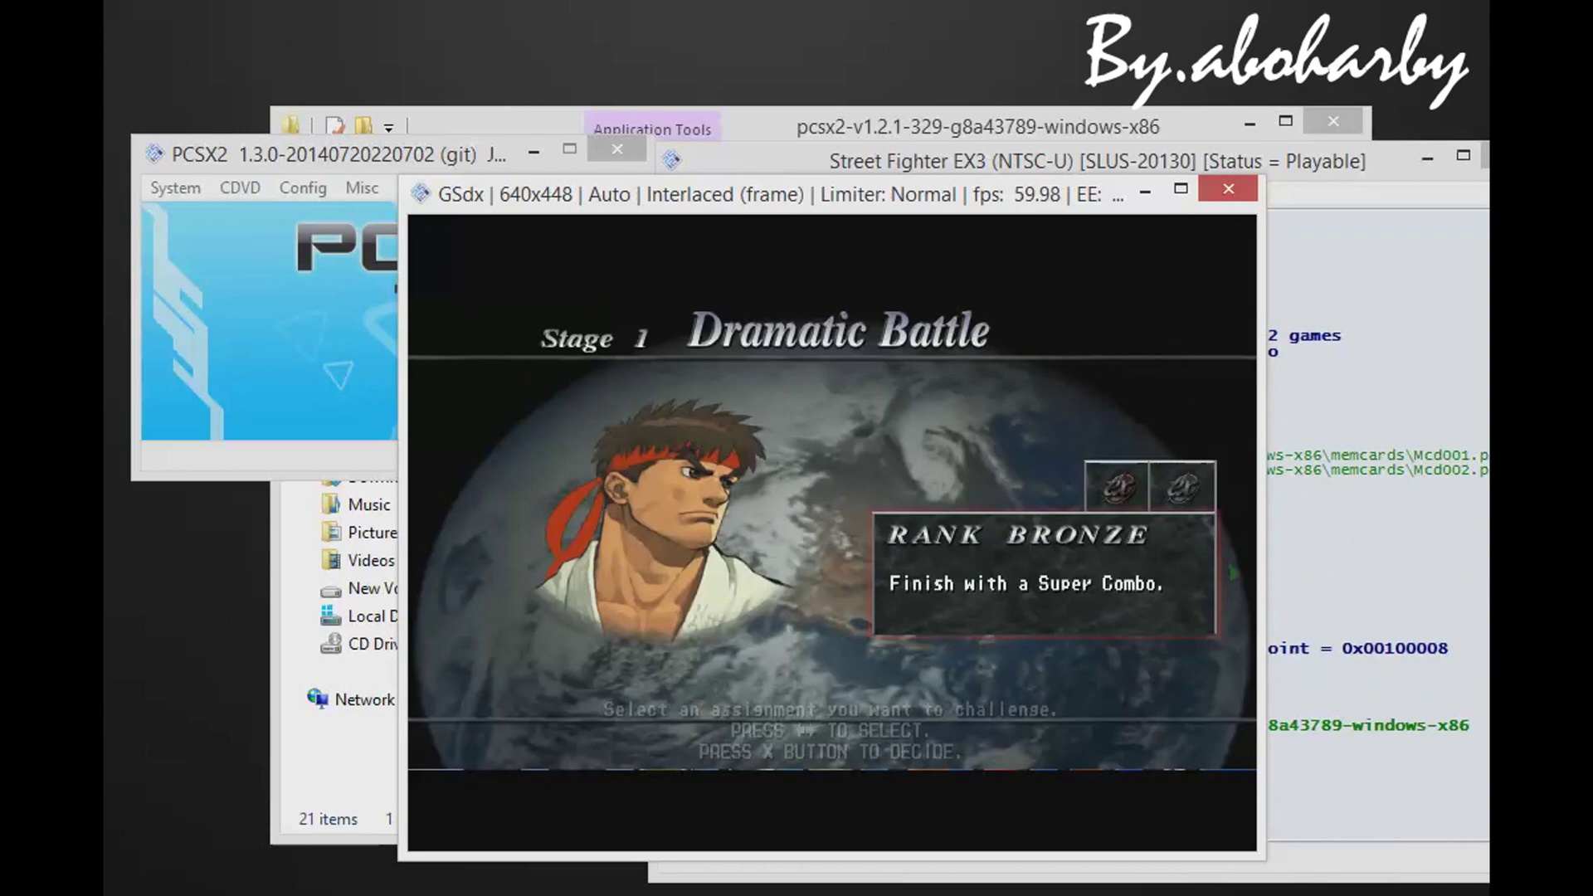
key(Return)
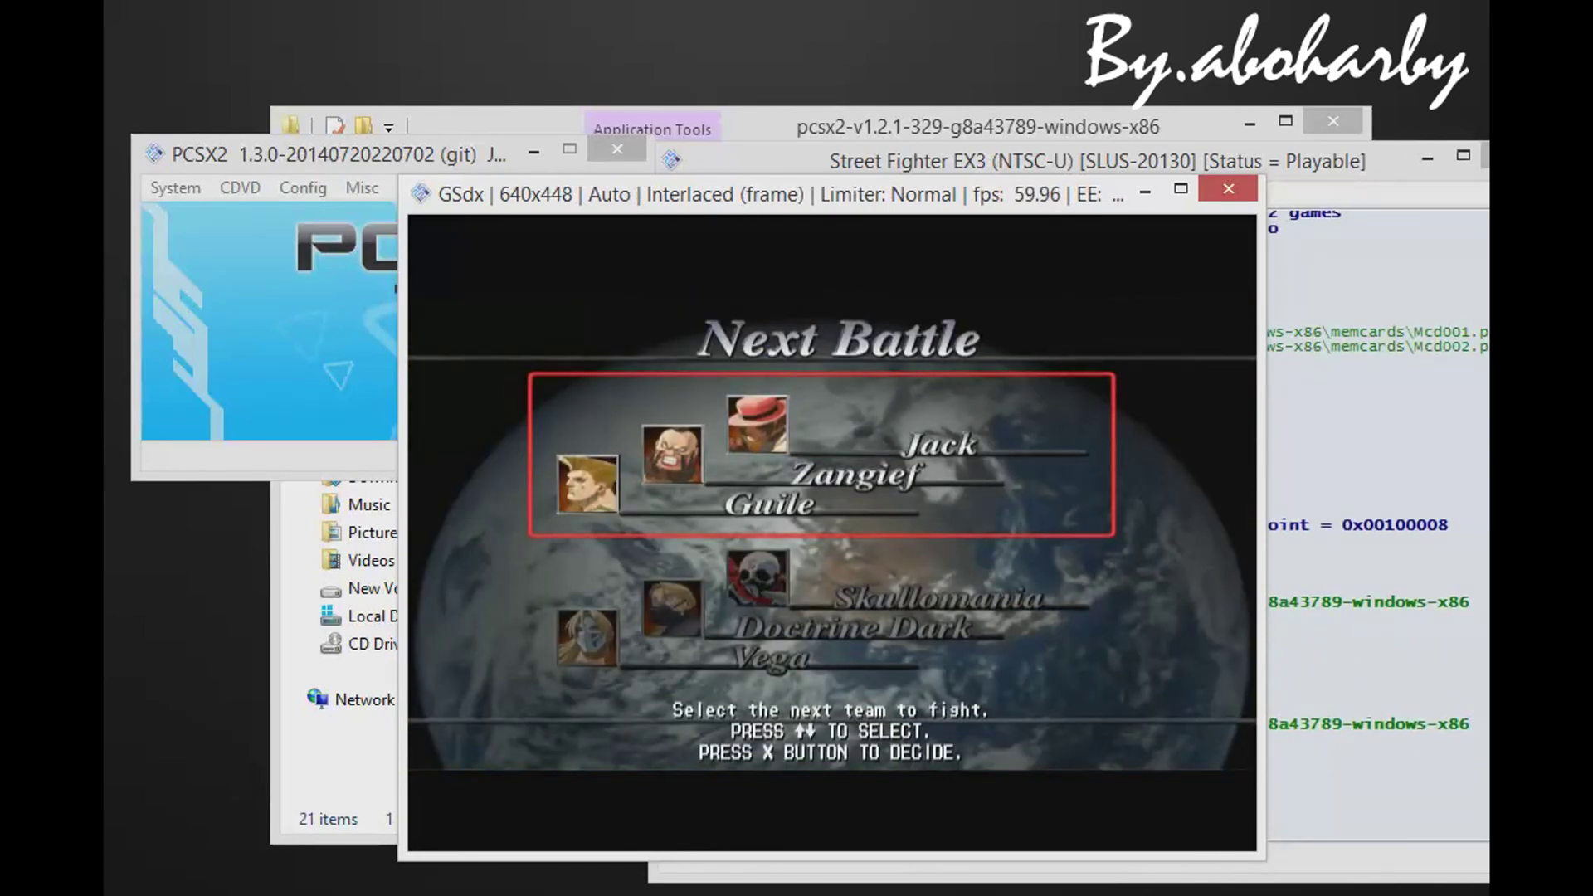
key(Down)
key(Up)
Close the running game and the PCSX2 emulator, and return to the desktop.
click(1228, 189)
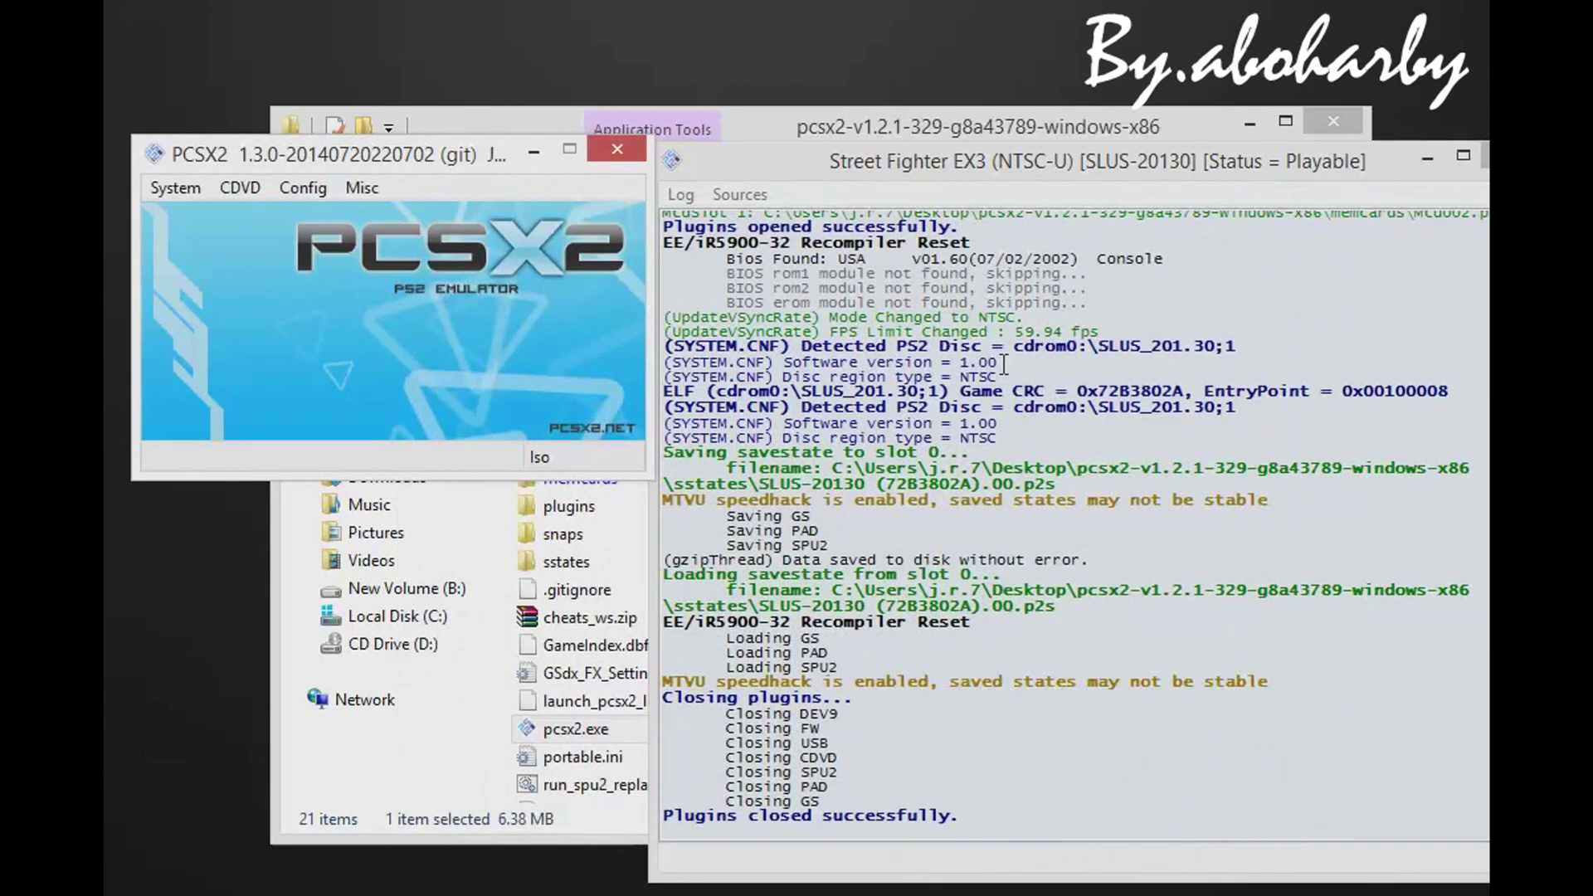
click(625, 149)
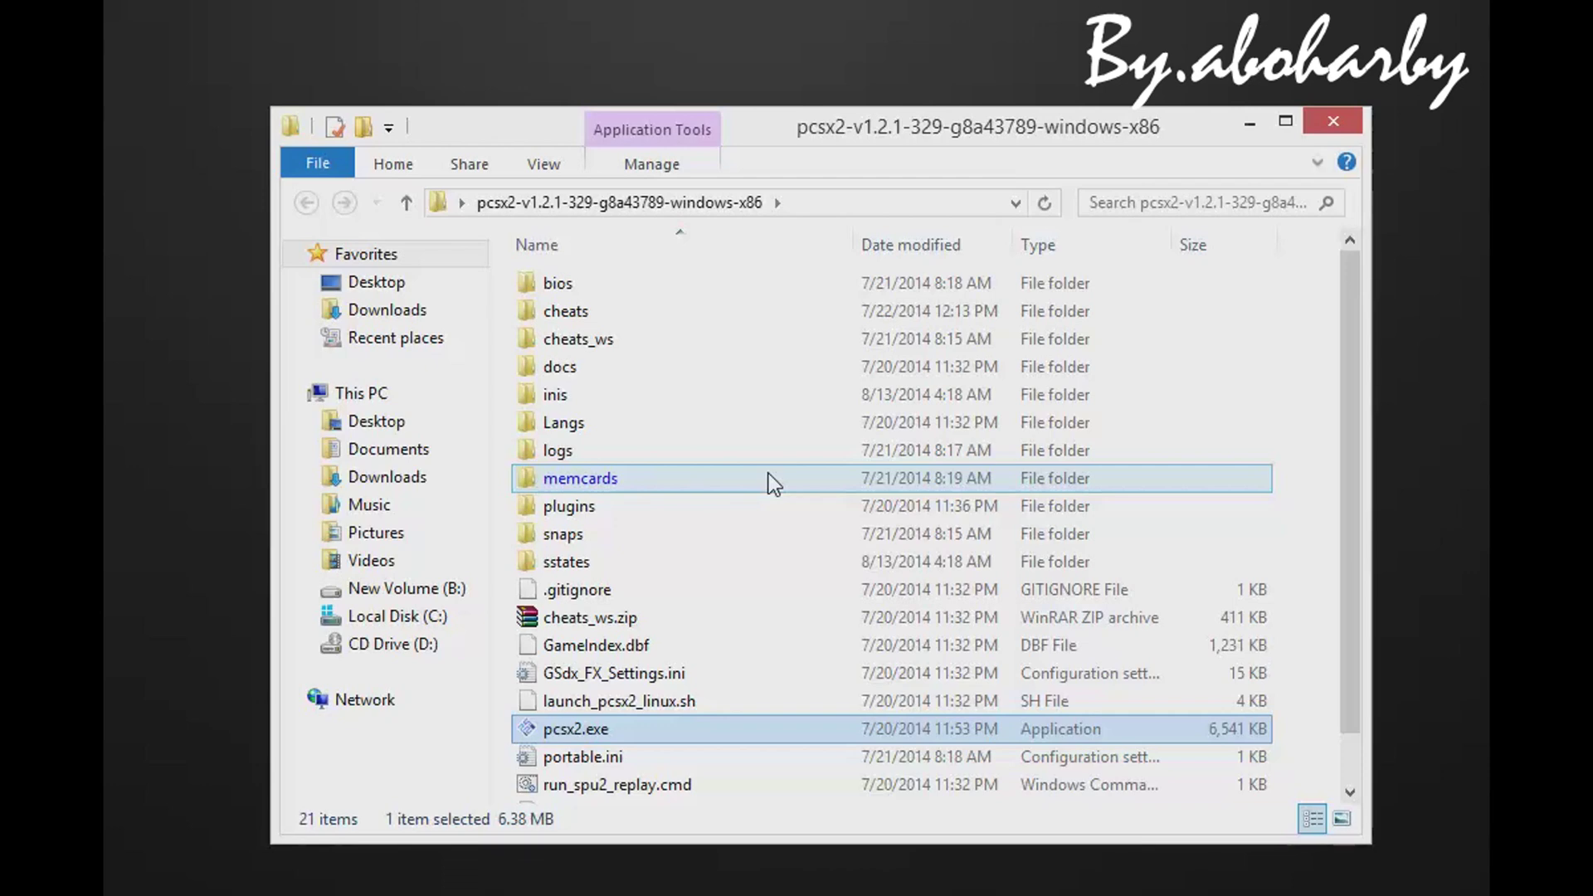
key(super+d)
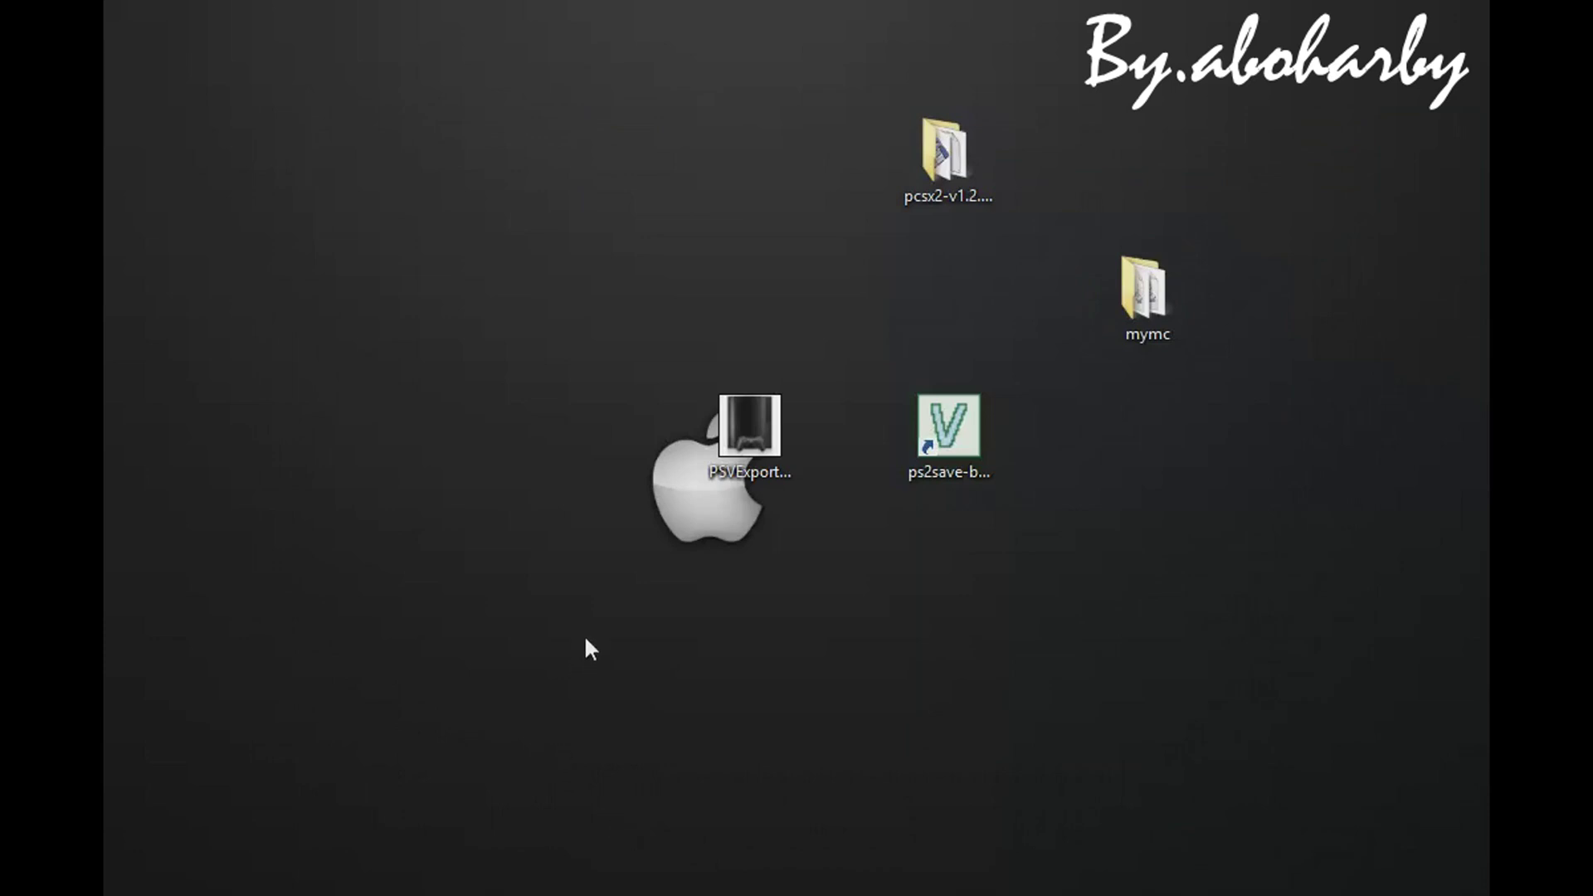
Look over the PSV Exporter, ps2save-builder and mymc save tools on the desktop.
drag(596, 258, 1192, 576)
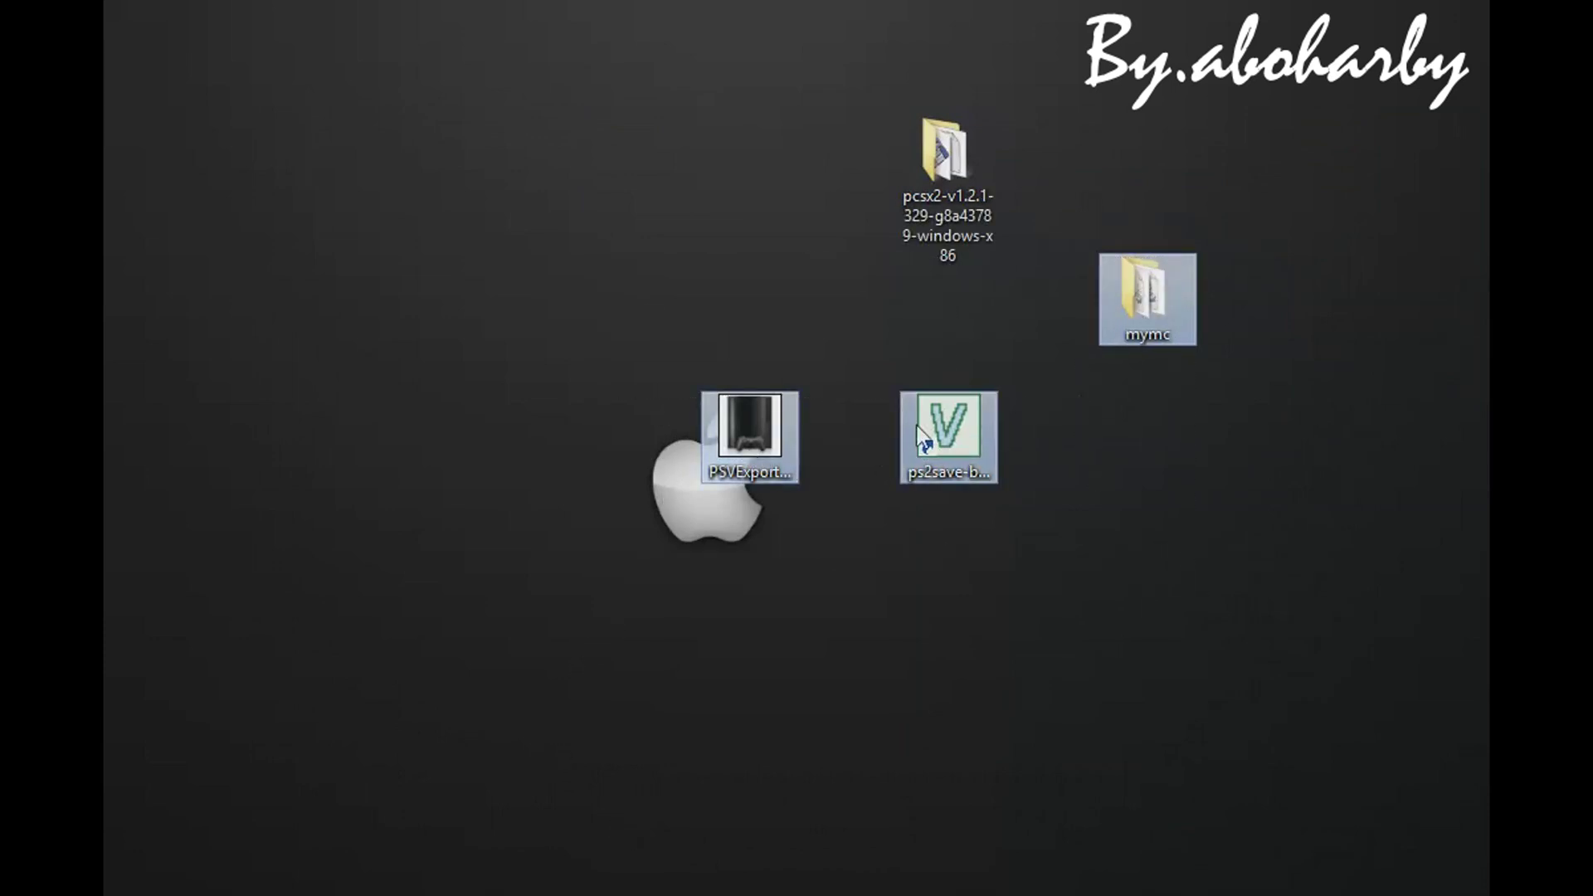
click(728, 426)
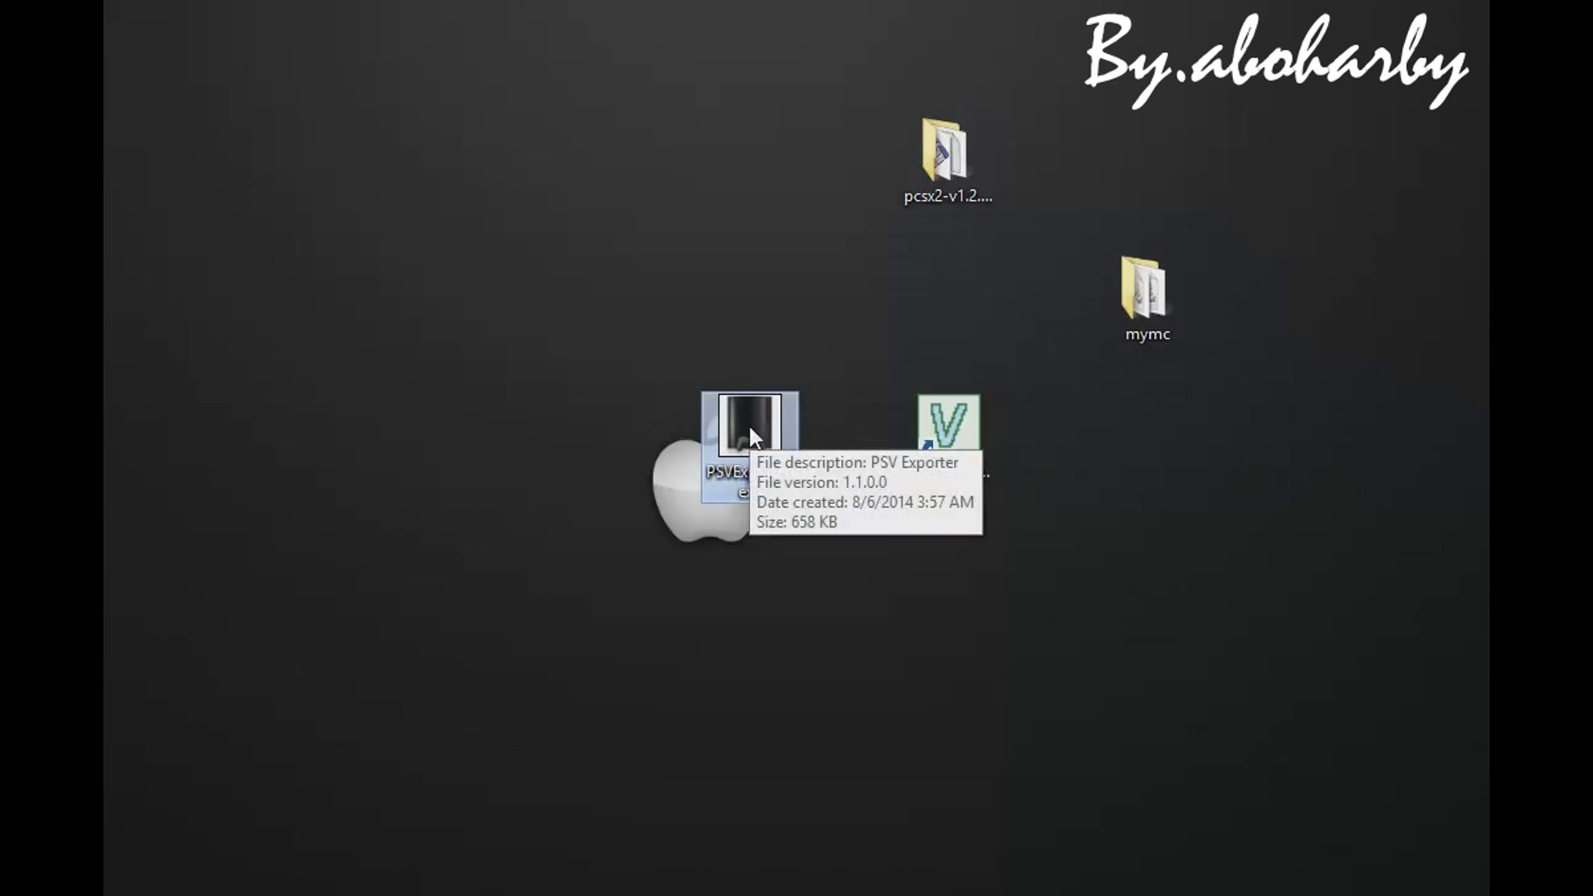
click(960, 433)
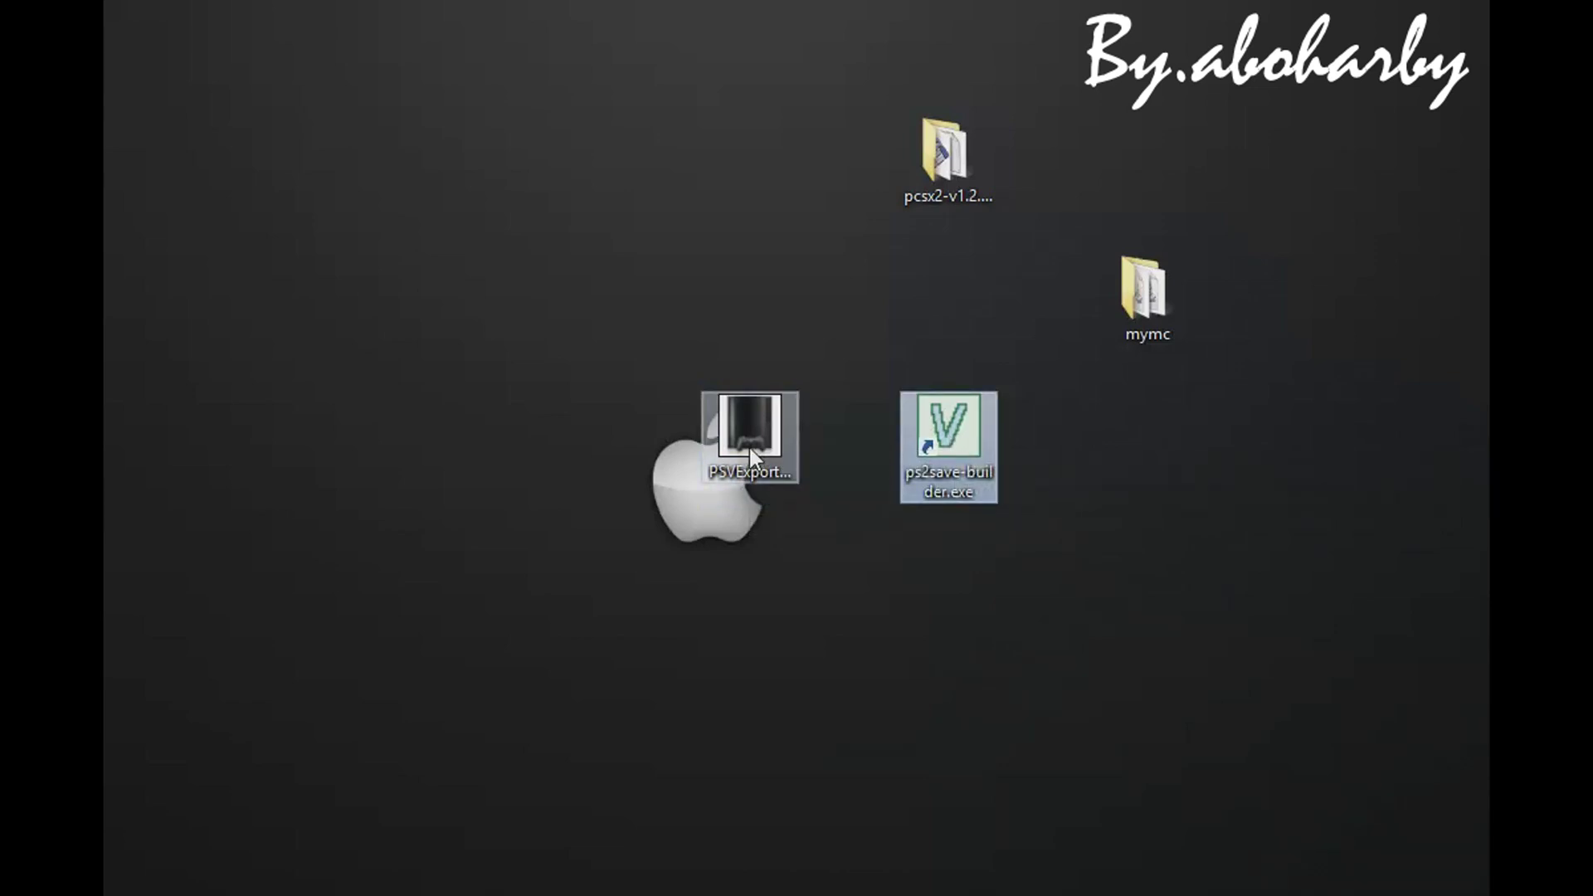
click(759, 439)
click(963, 440)
click(1156, 309)
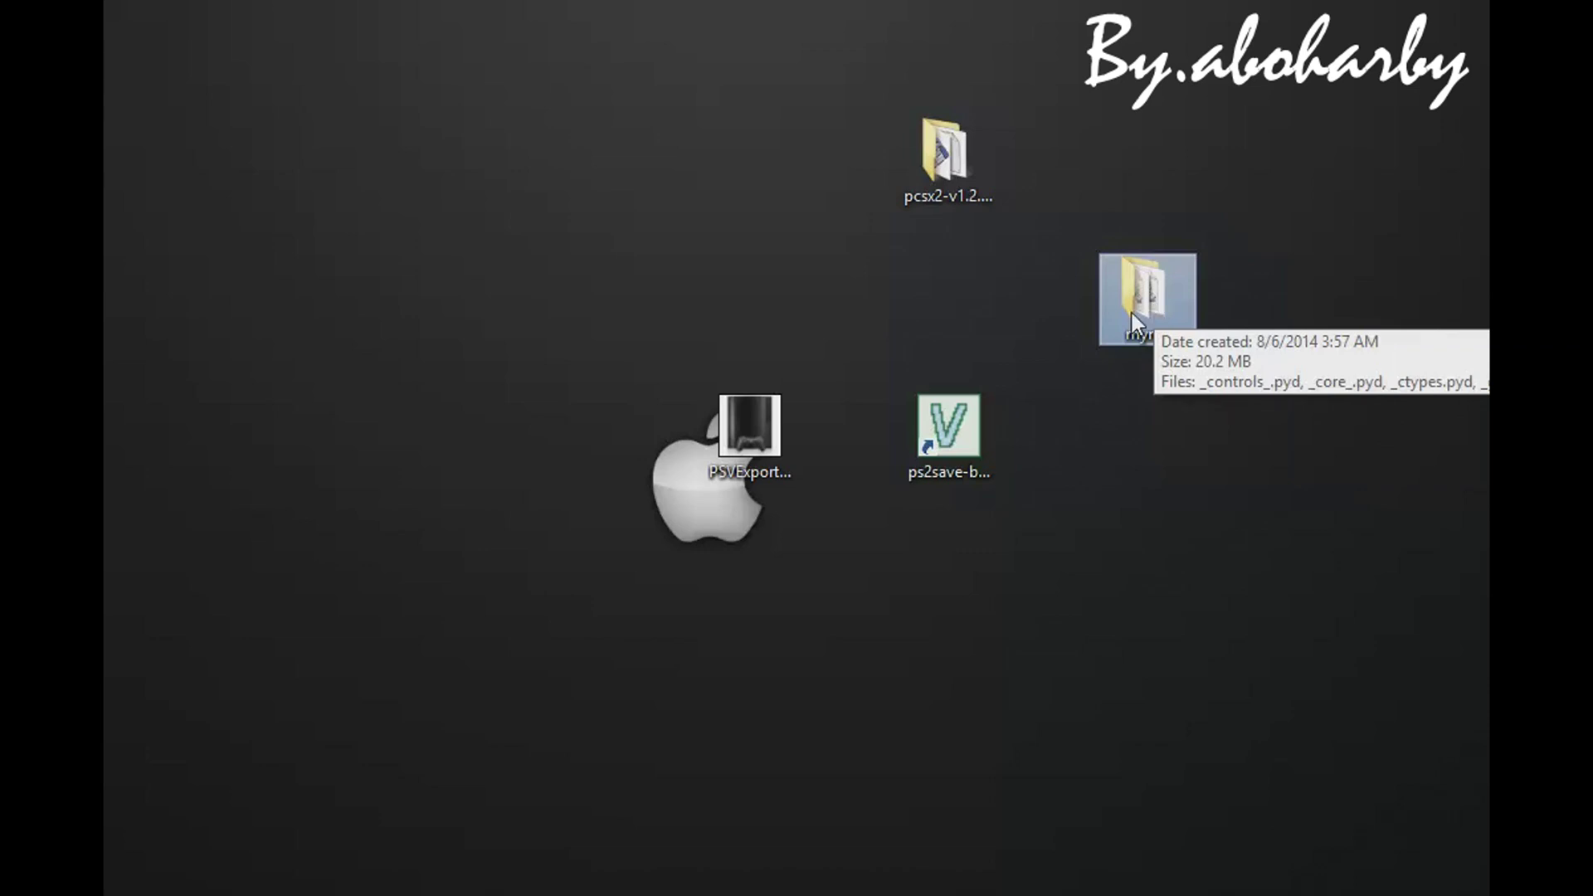
click(1027, 324)
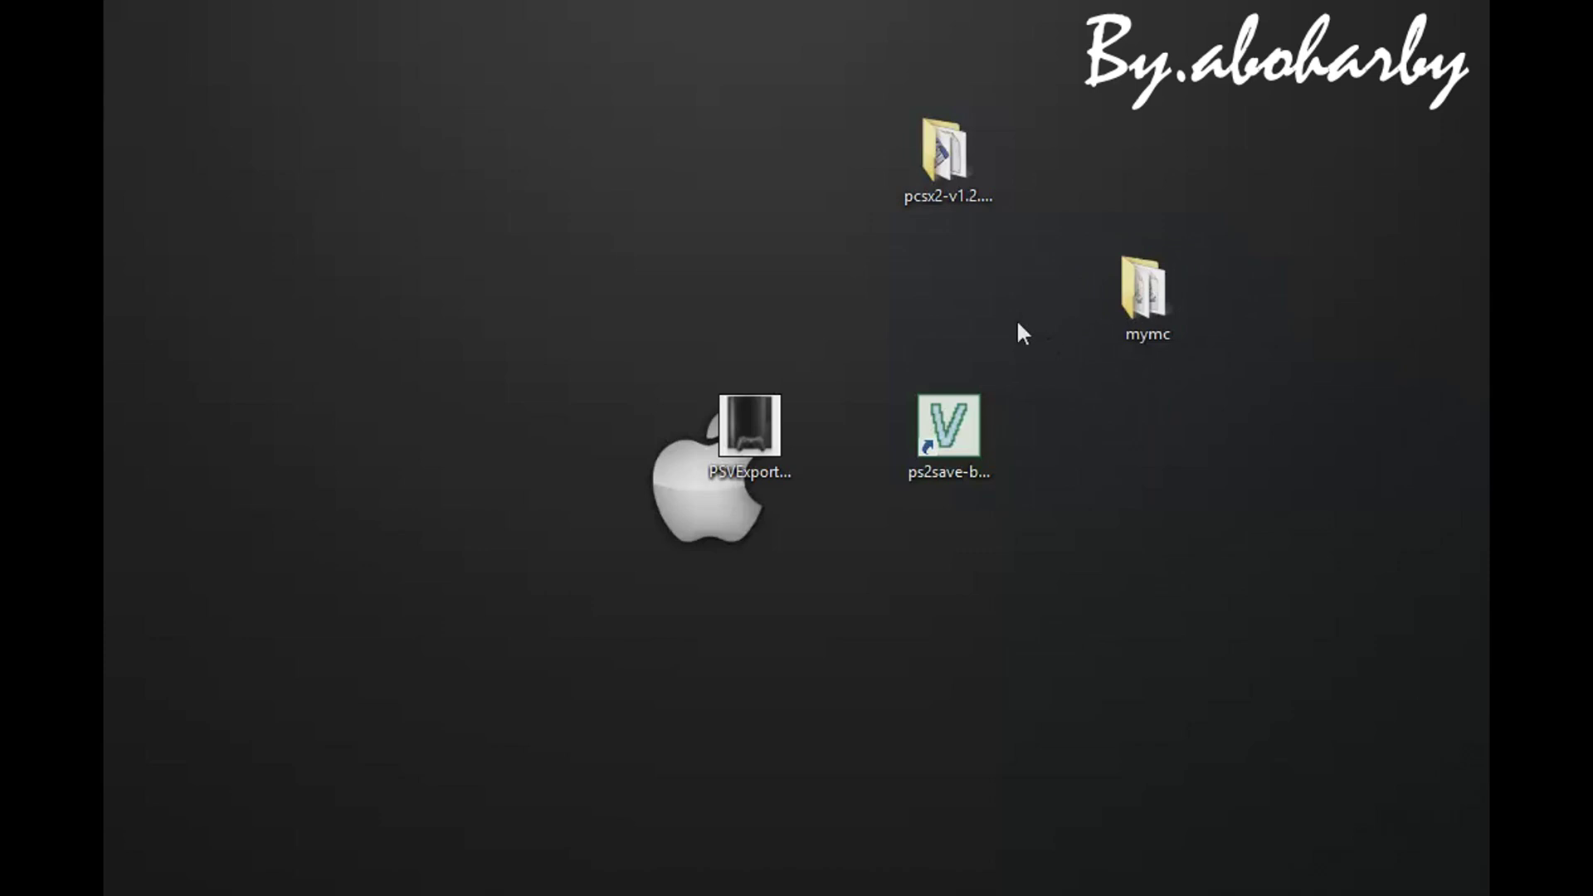
Reopen PCSX2, check which ISO is selected for the disc drive, and close the emulator.
double_click(938, 159)
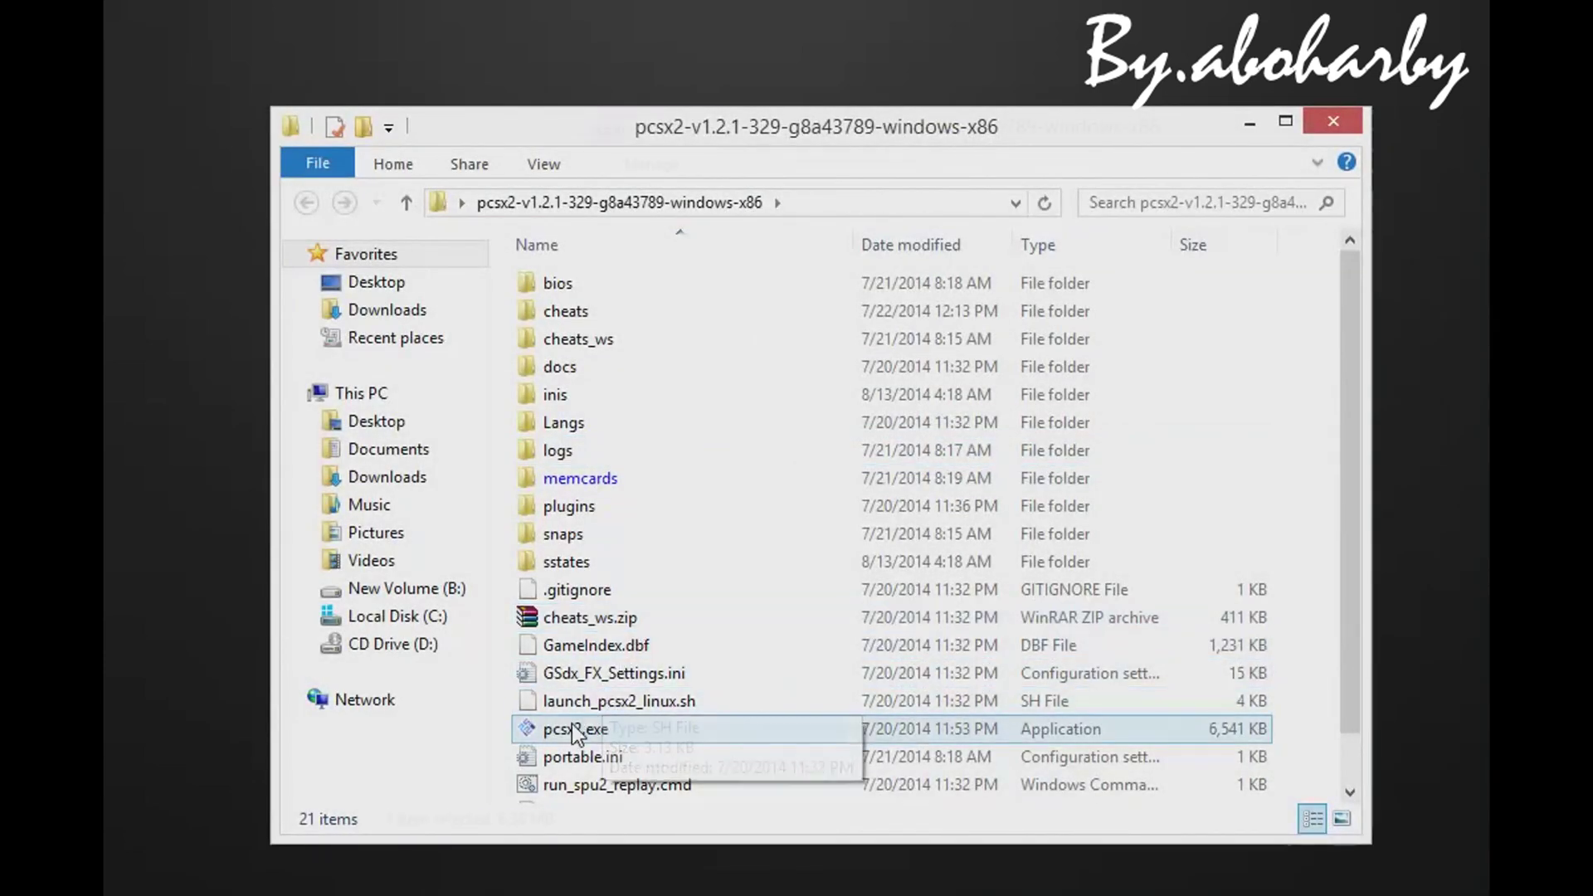
double_click(573, 729)
click(242, 187)
mouse_move(287, 222)
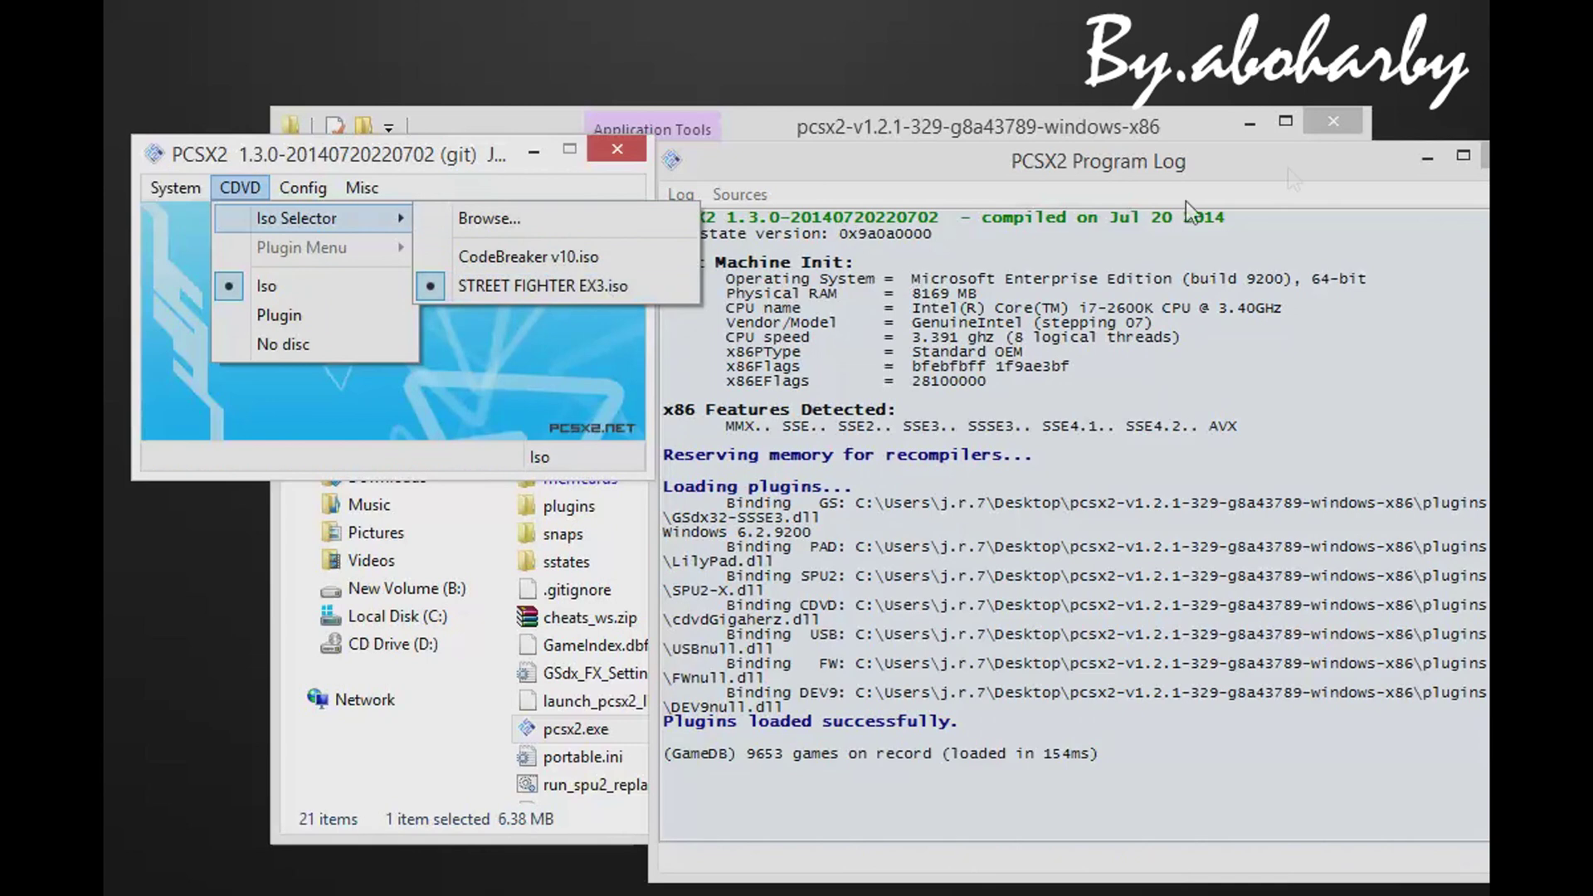
click(616, 153)
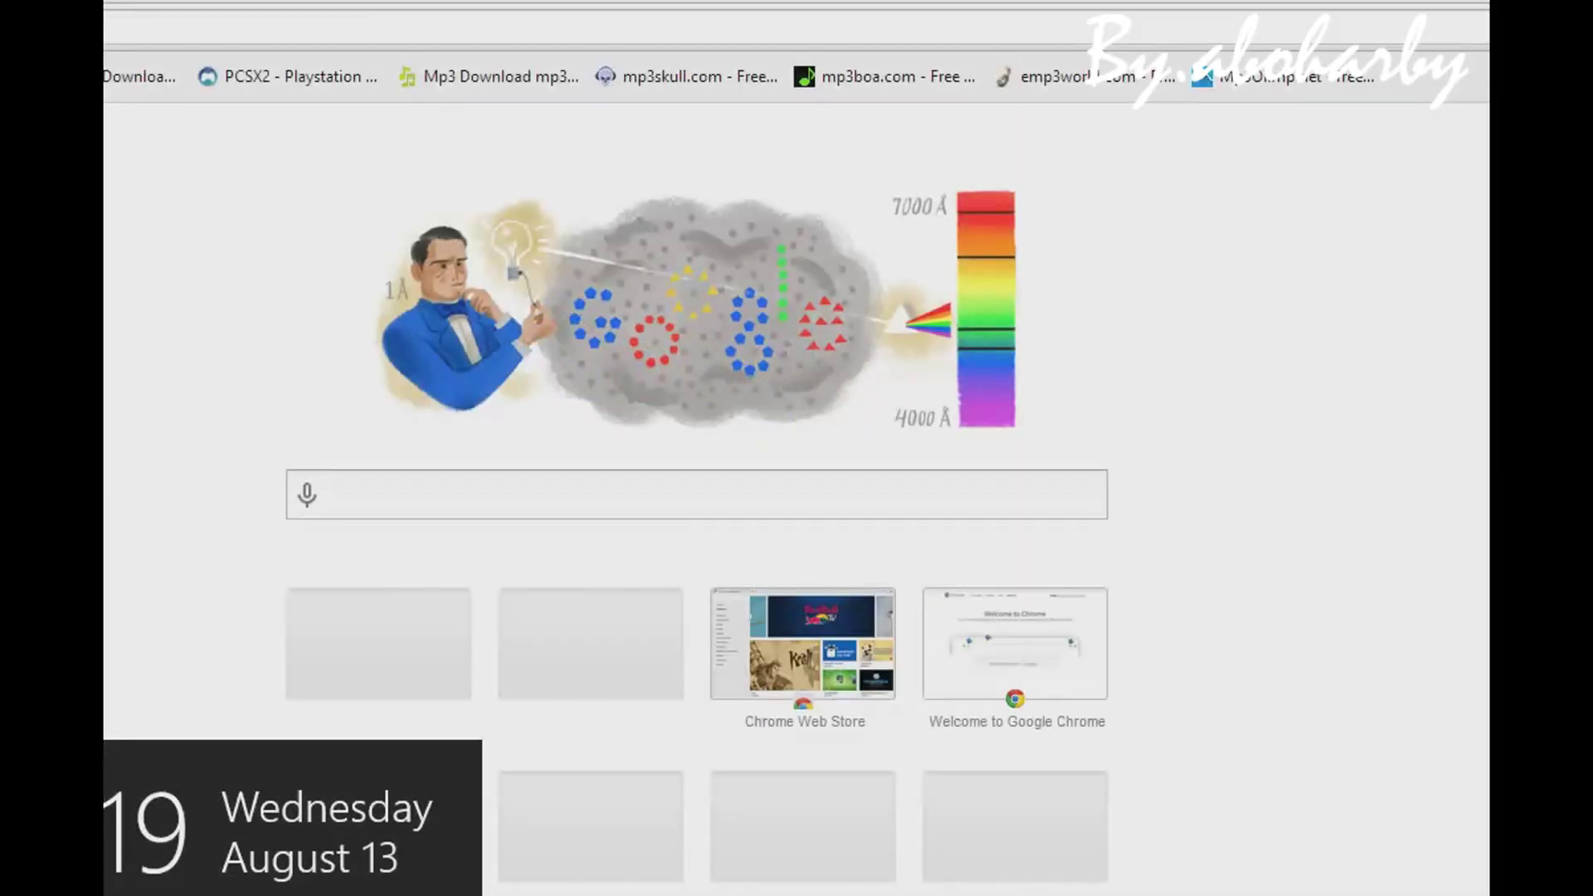
Search Google for "street fighter ex3 save game" in the web browser.
click(747, 496)
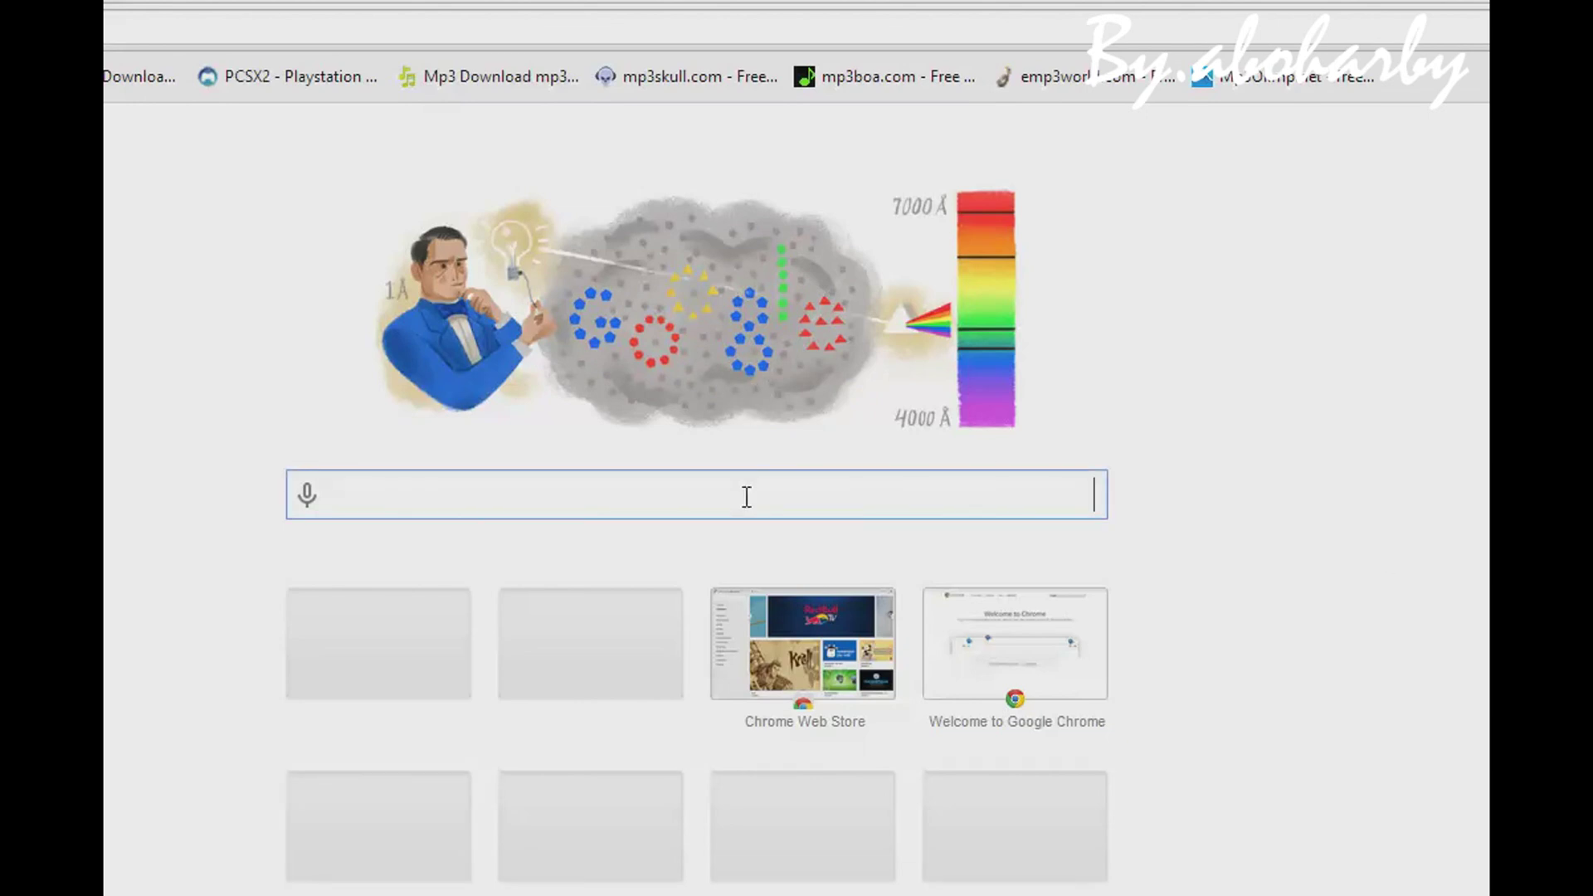
text(pcsx2 bios)
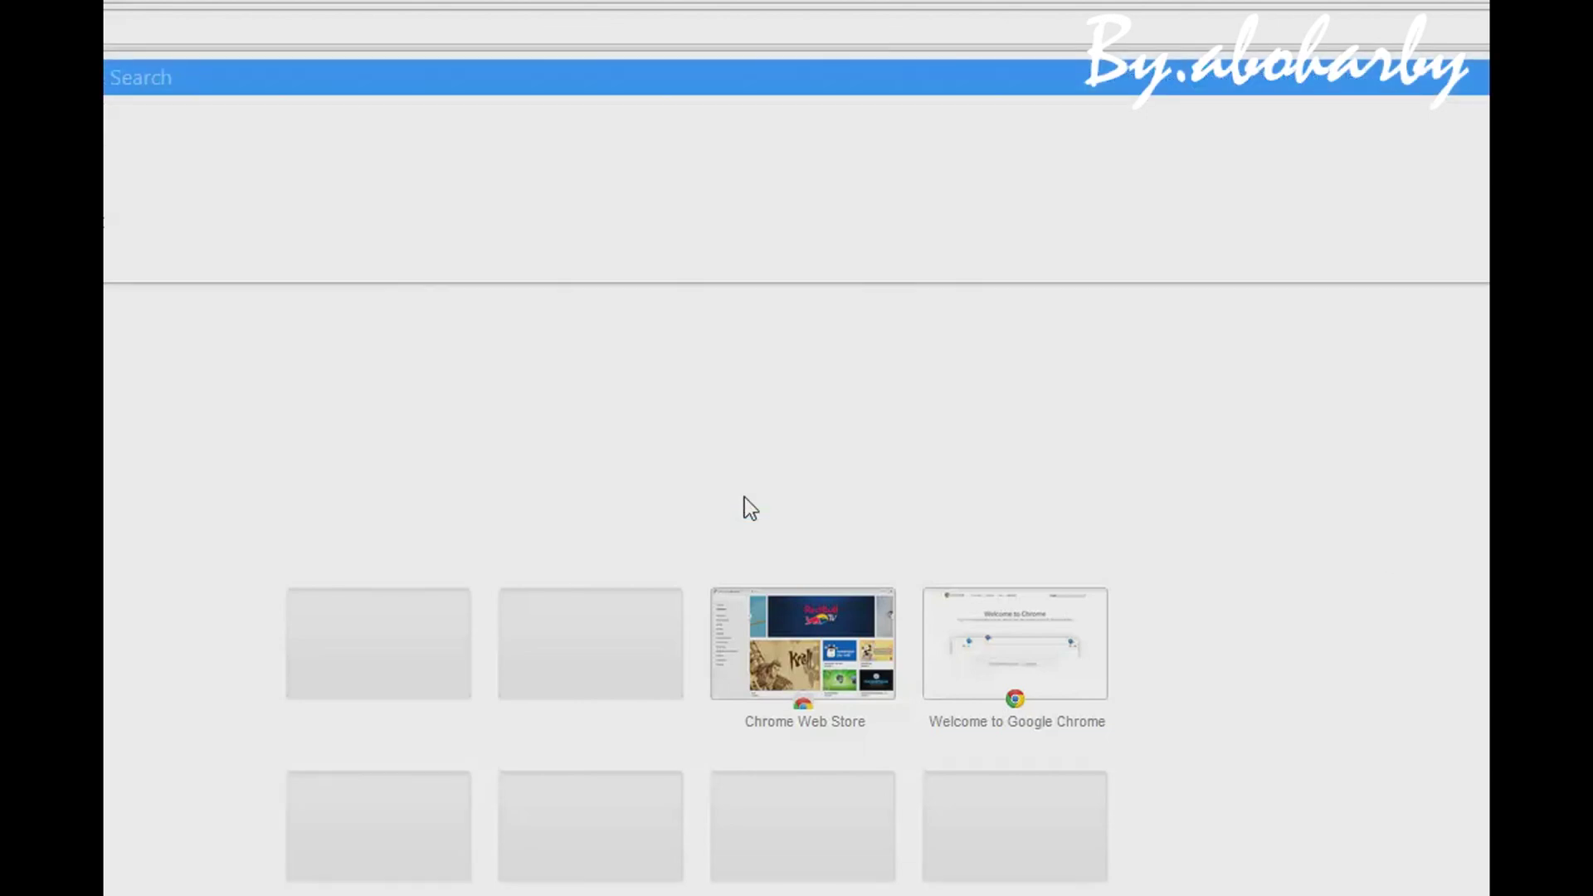
key(BackSpace)
key(BackSpace)
key(BackSpace)
text(ter)
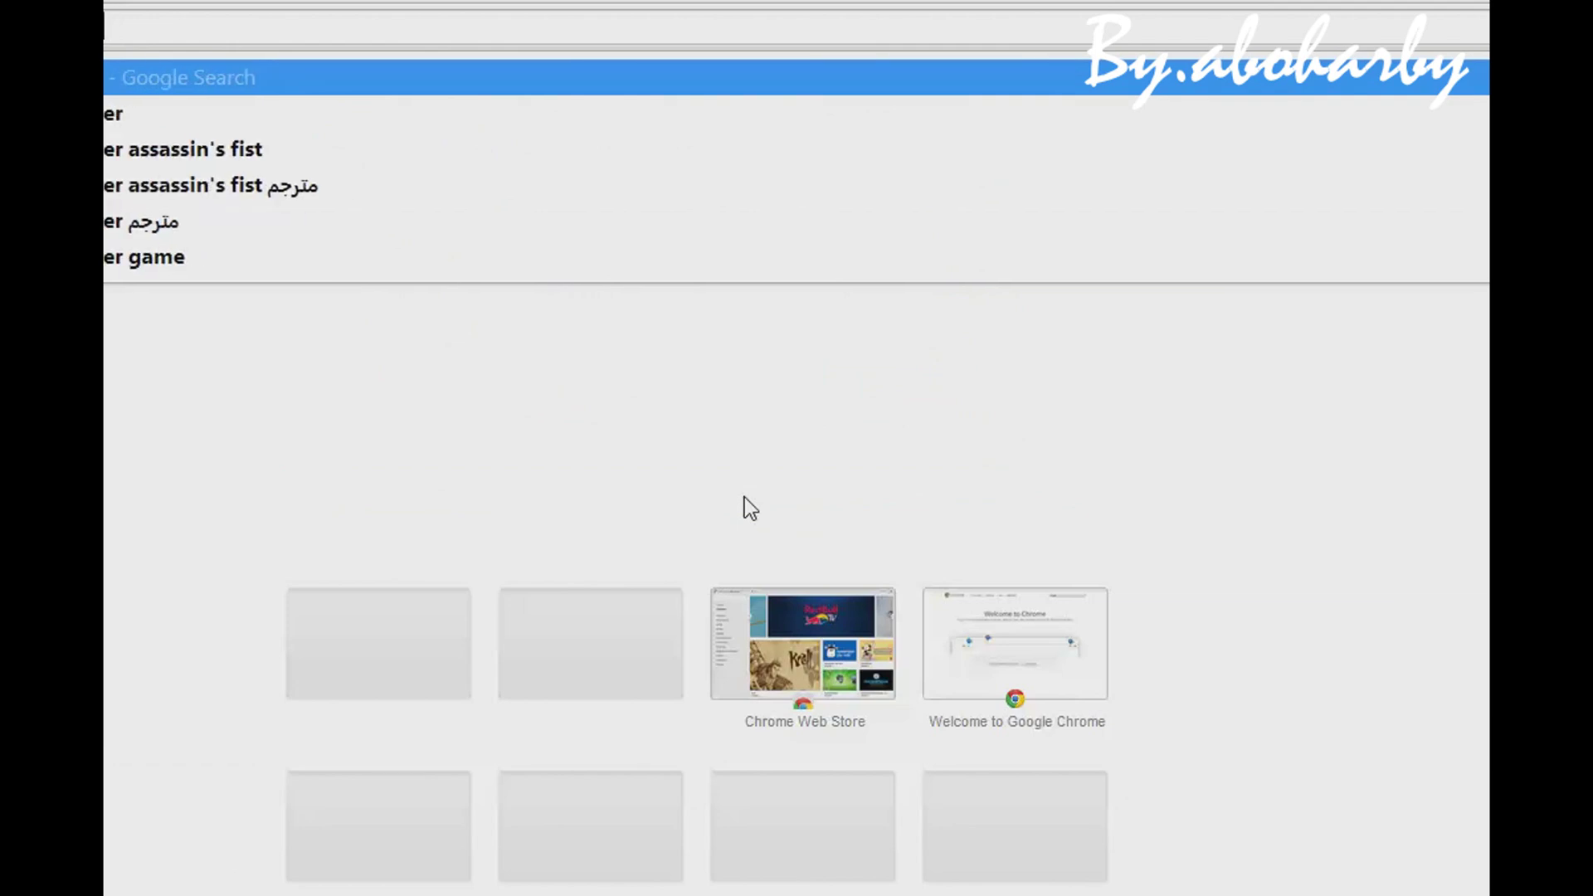
text( ex3)
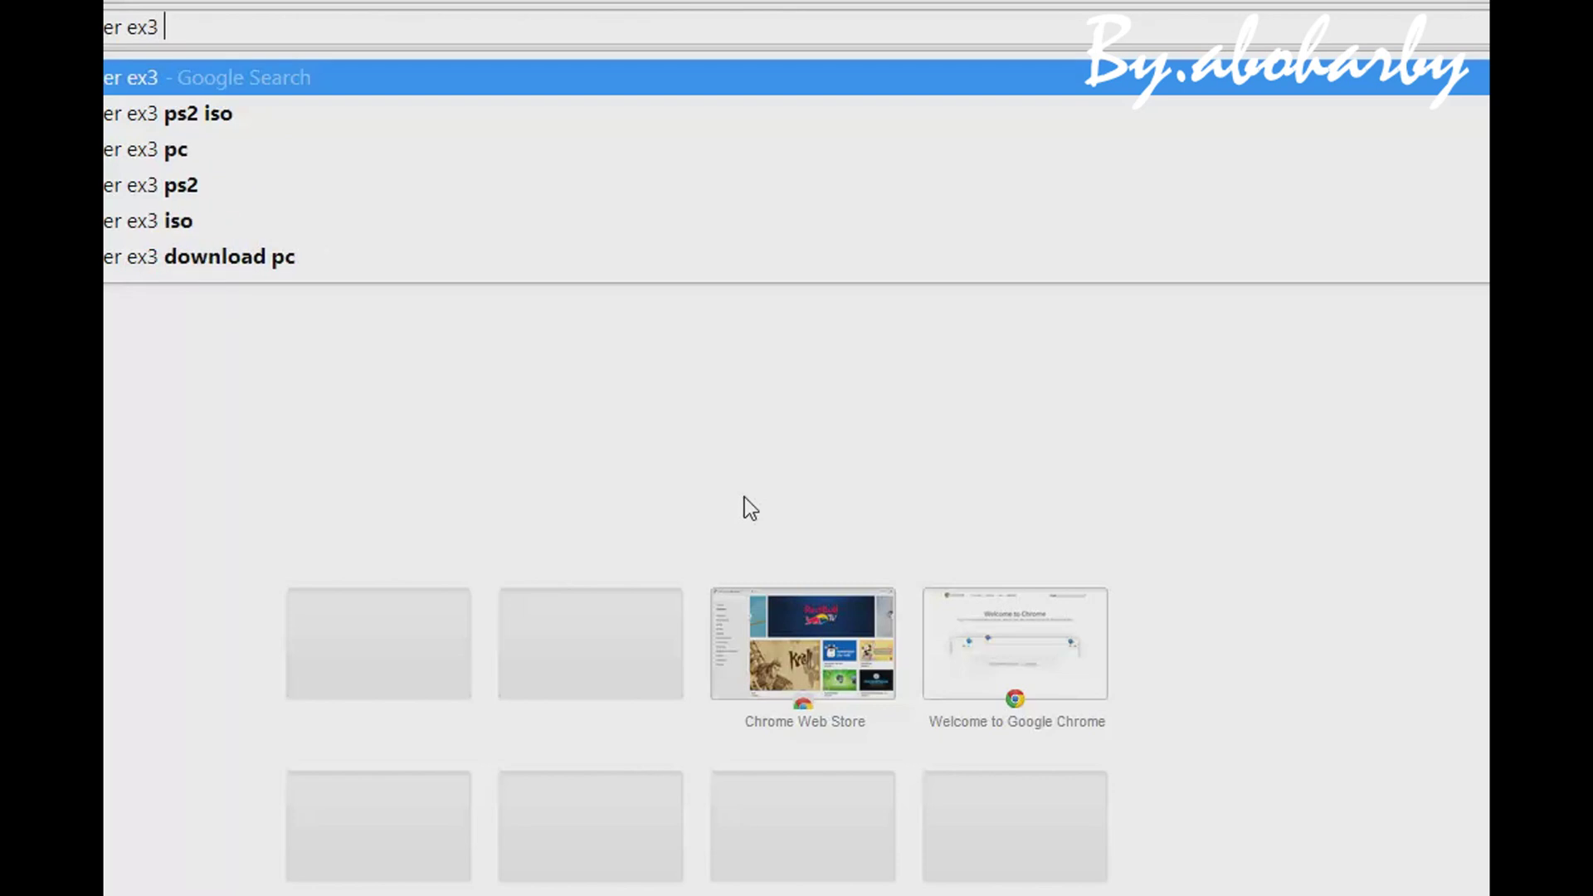
text( save)
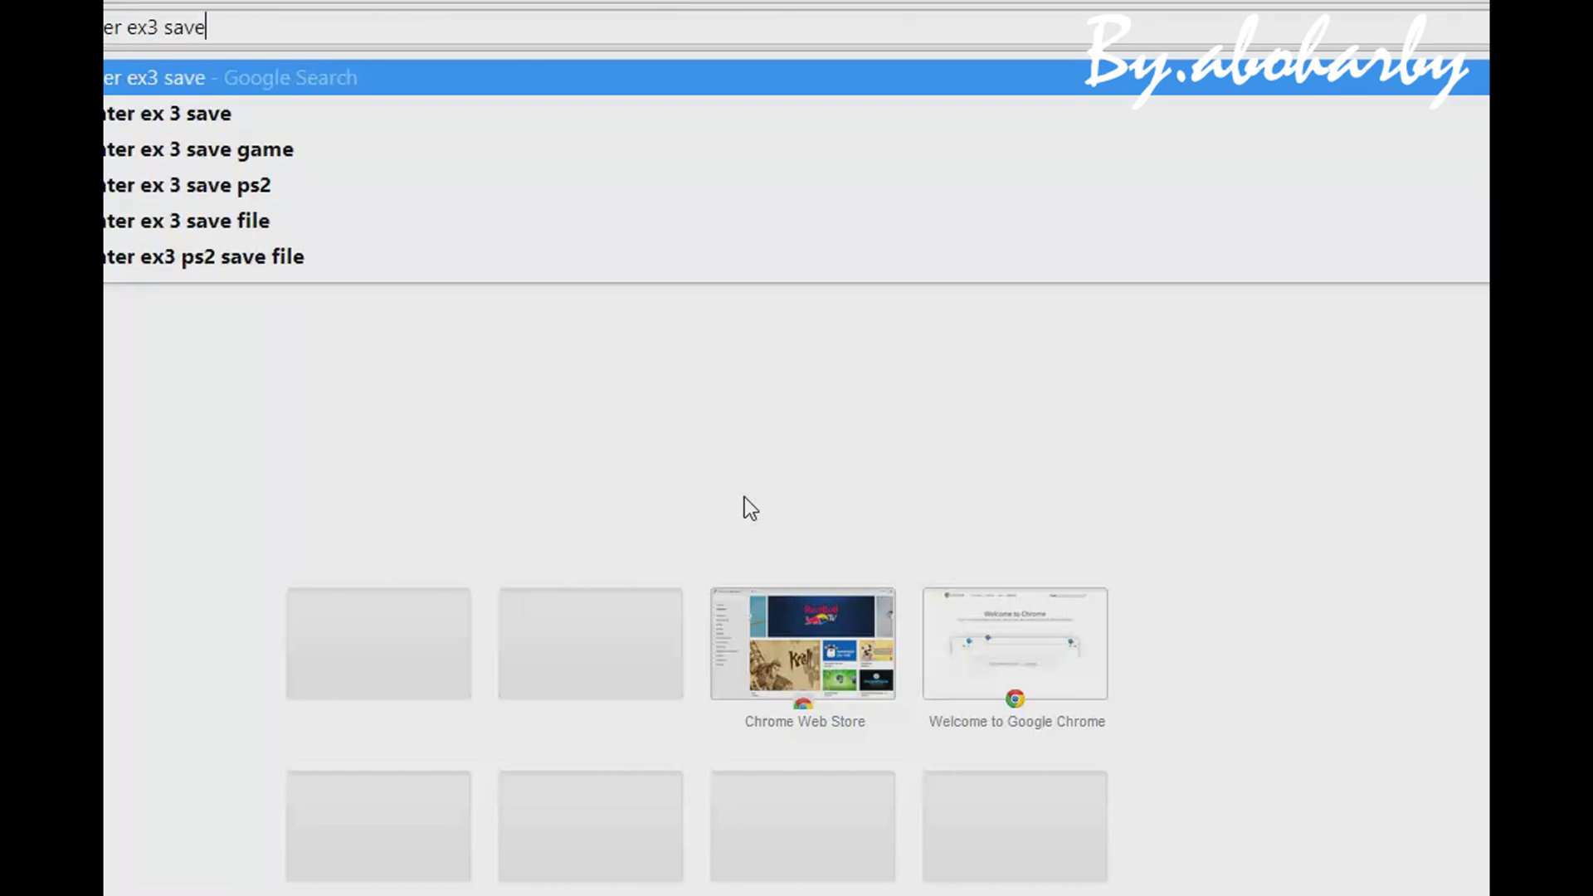
text( game)
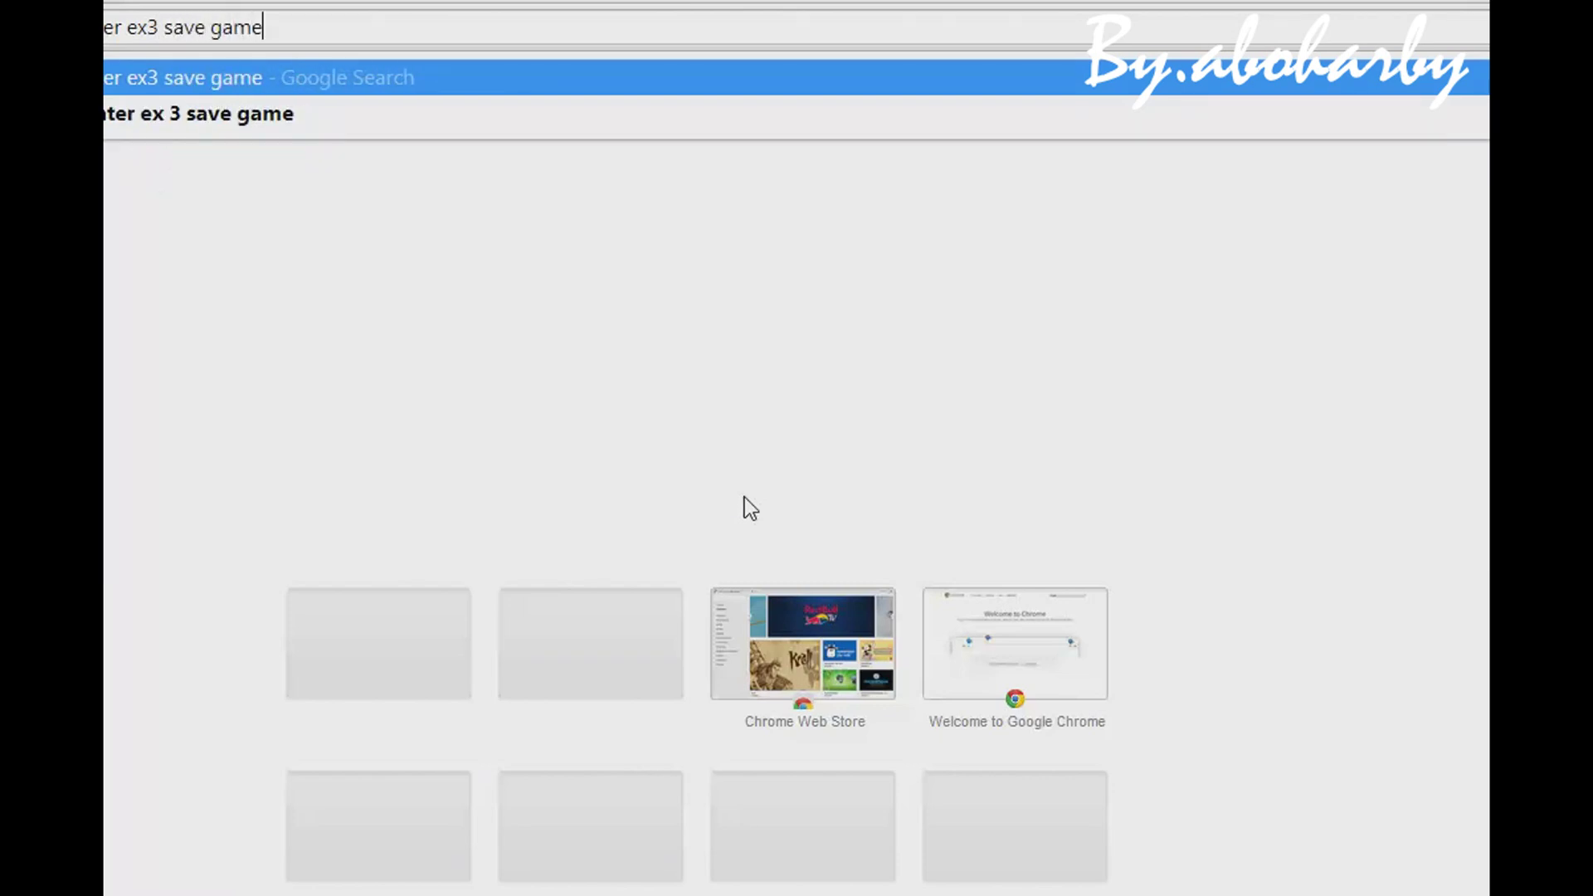
key(Return)
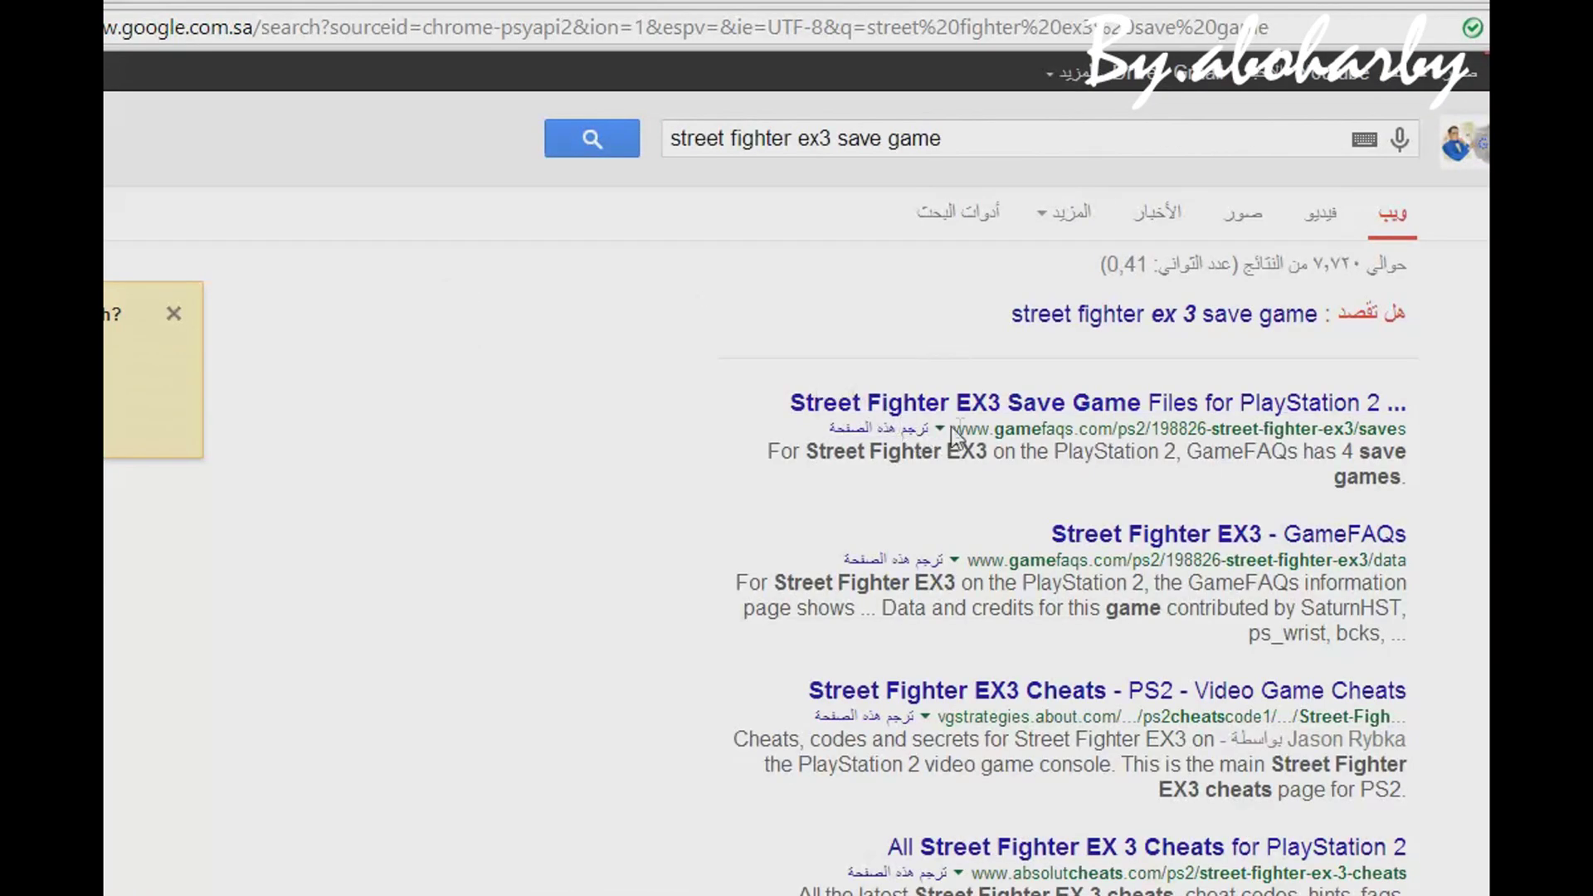
Open the GameFAQs search result listing Street Fighter EX3 save game files for PlayStation 2.
drag(959, 428, 1041, 431)
double_click(1047, 430)
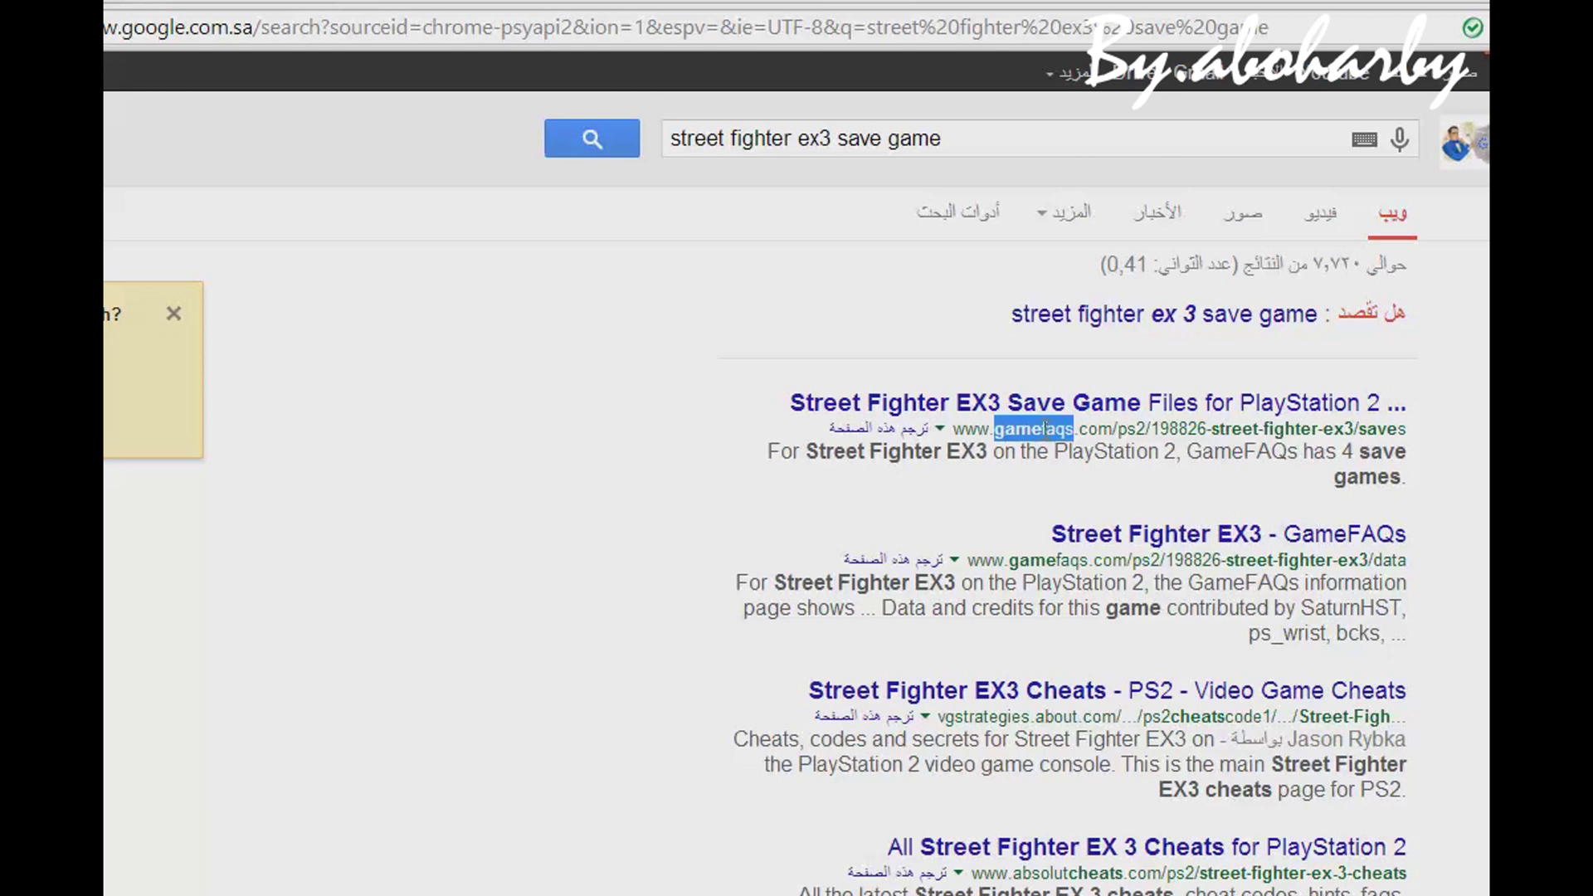
click(1104, 415)
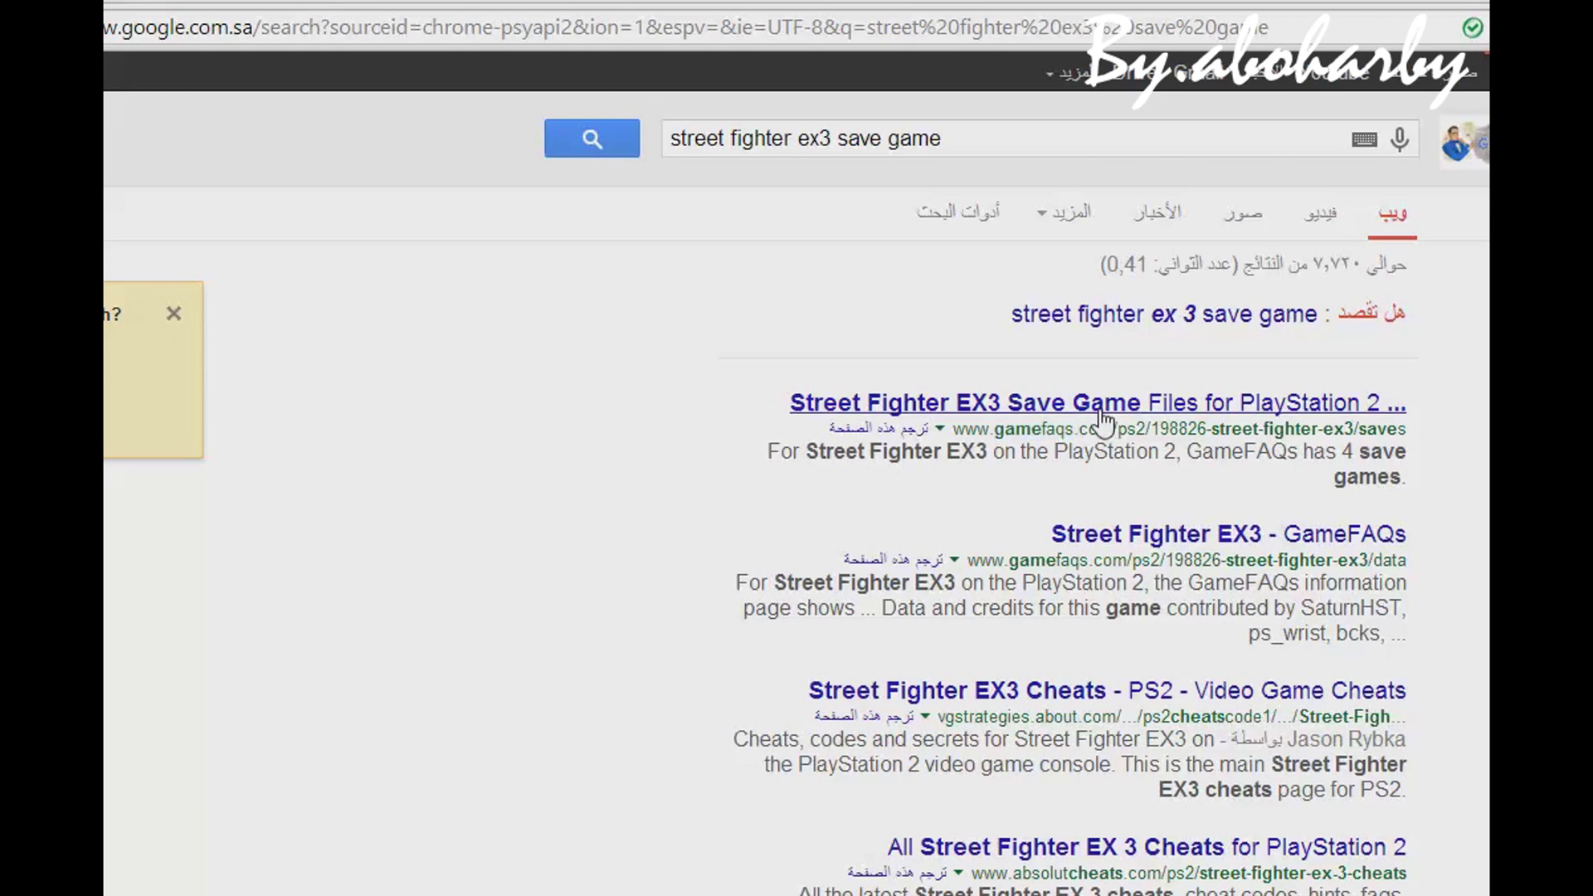
click(1099, 410)
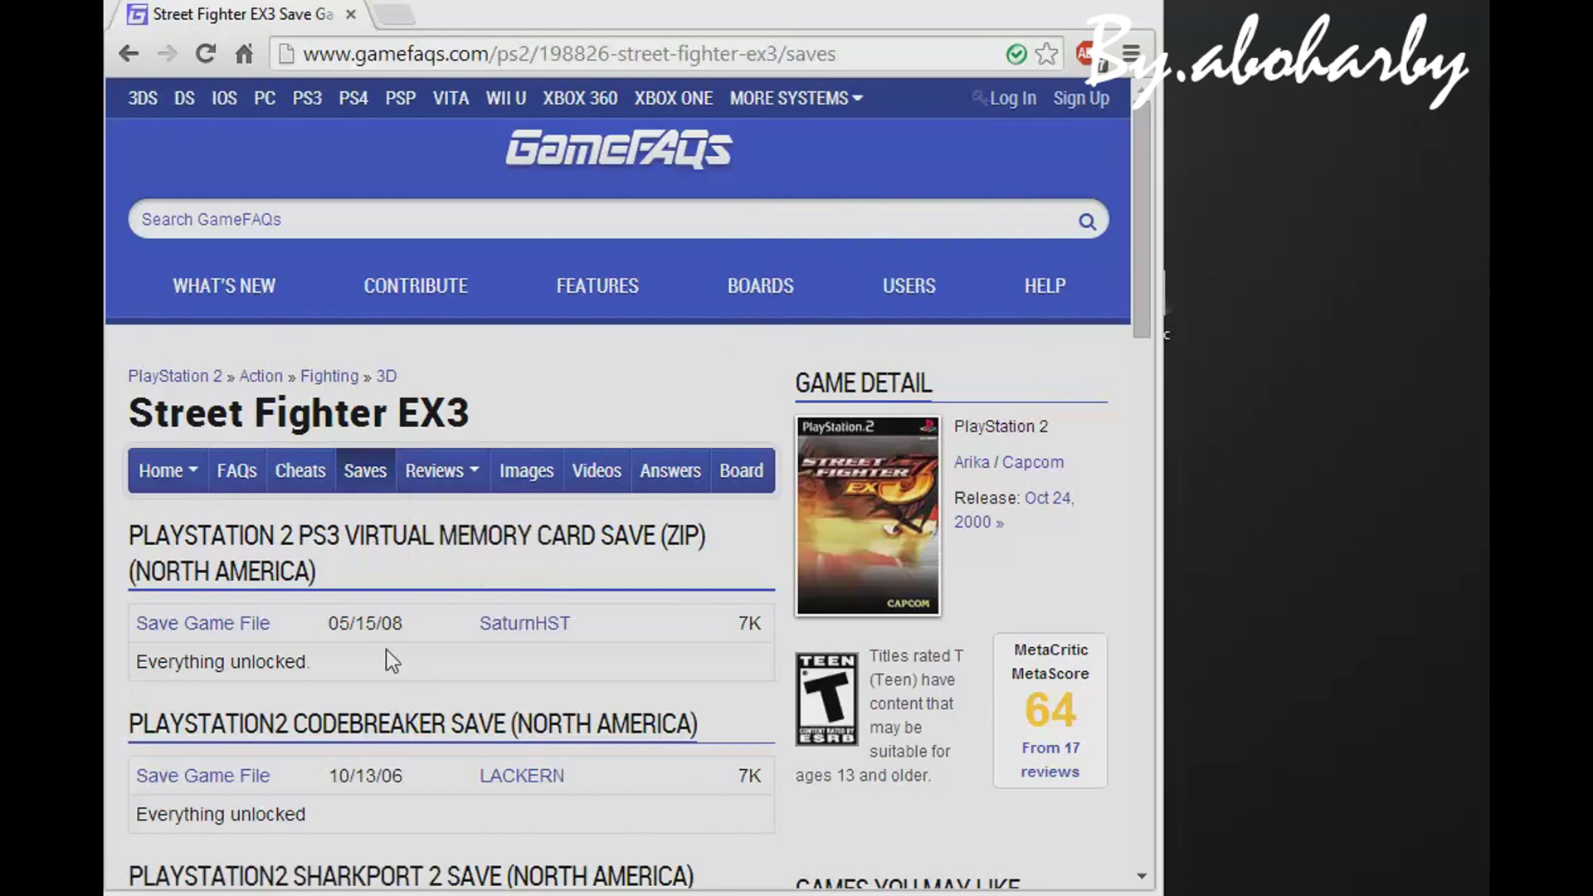
Examine the heading of the North American PS3 virtual memory card save entry on the saves page.
scroll(412, 646, down, 2)
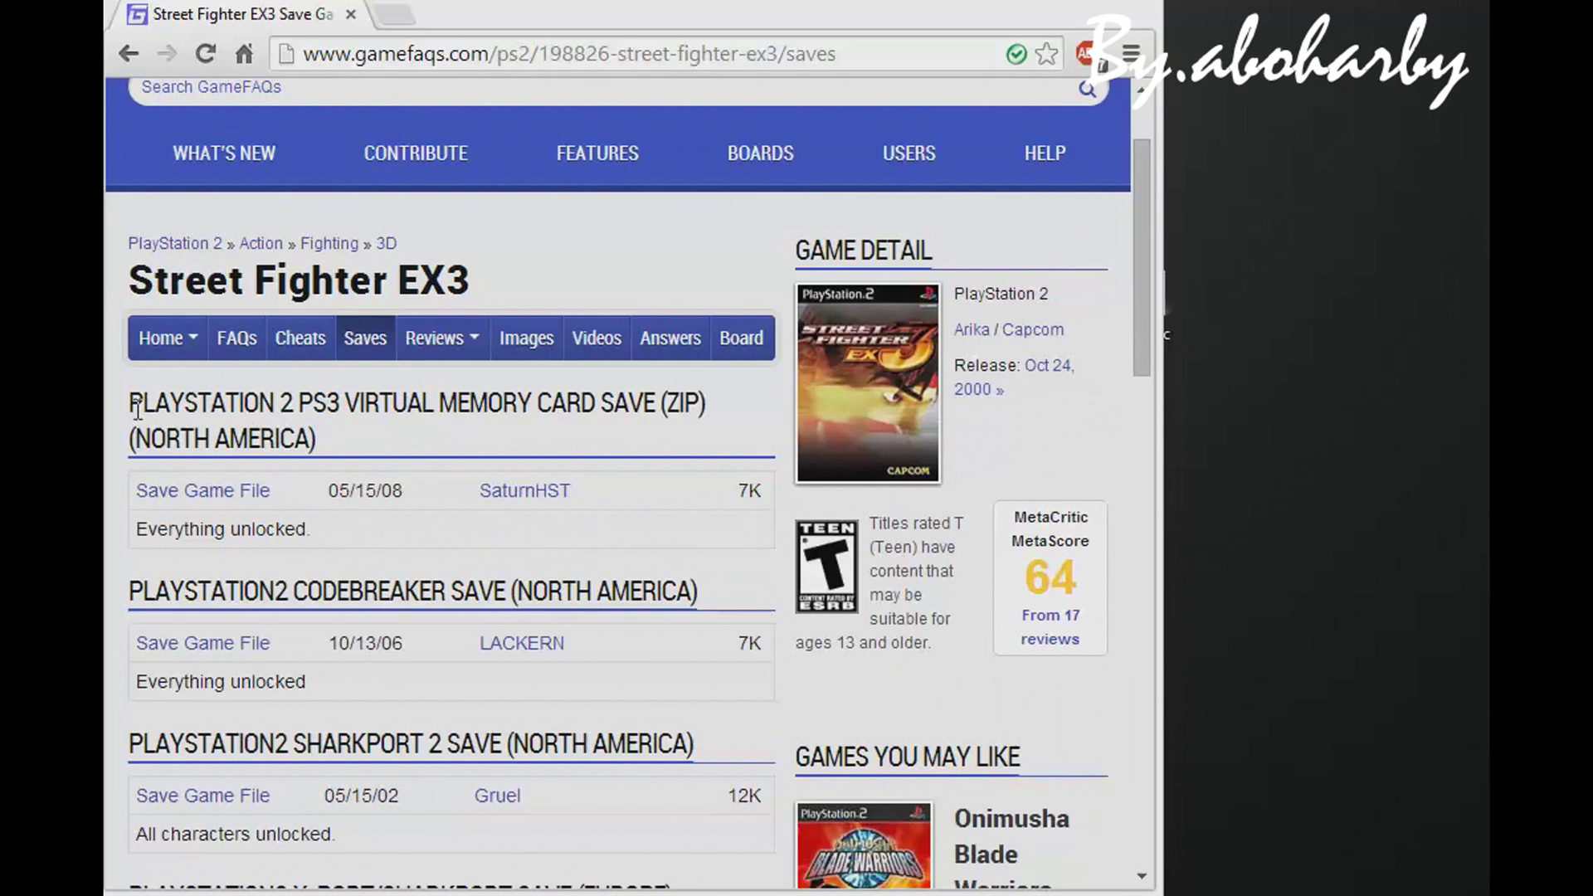
drag(137, 407, 738, 436)
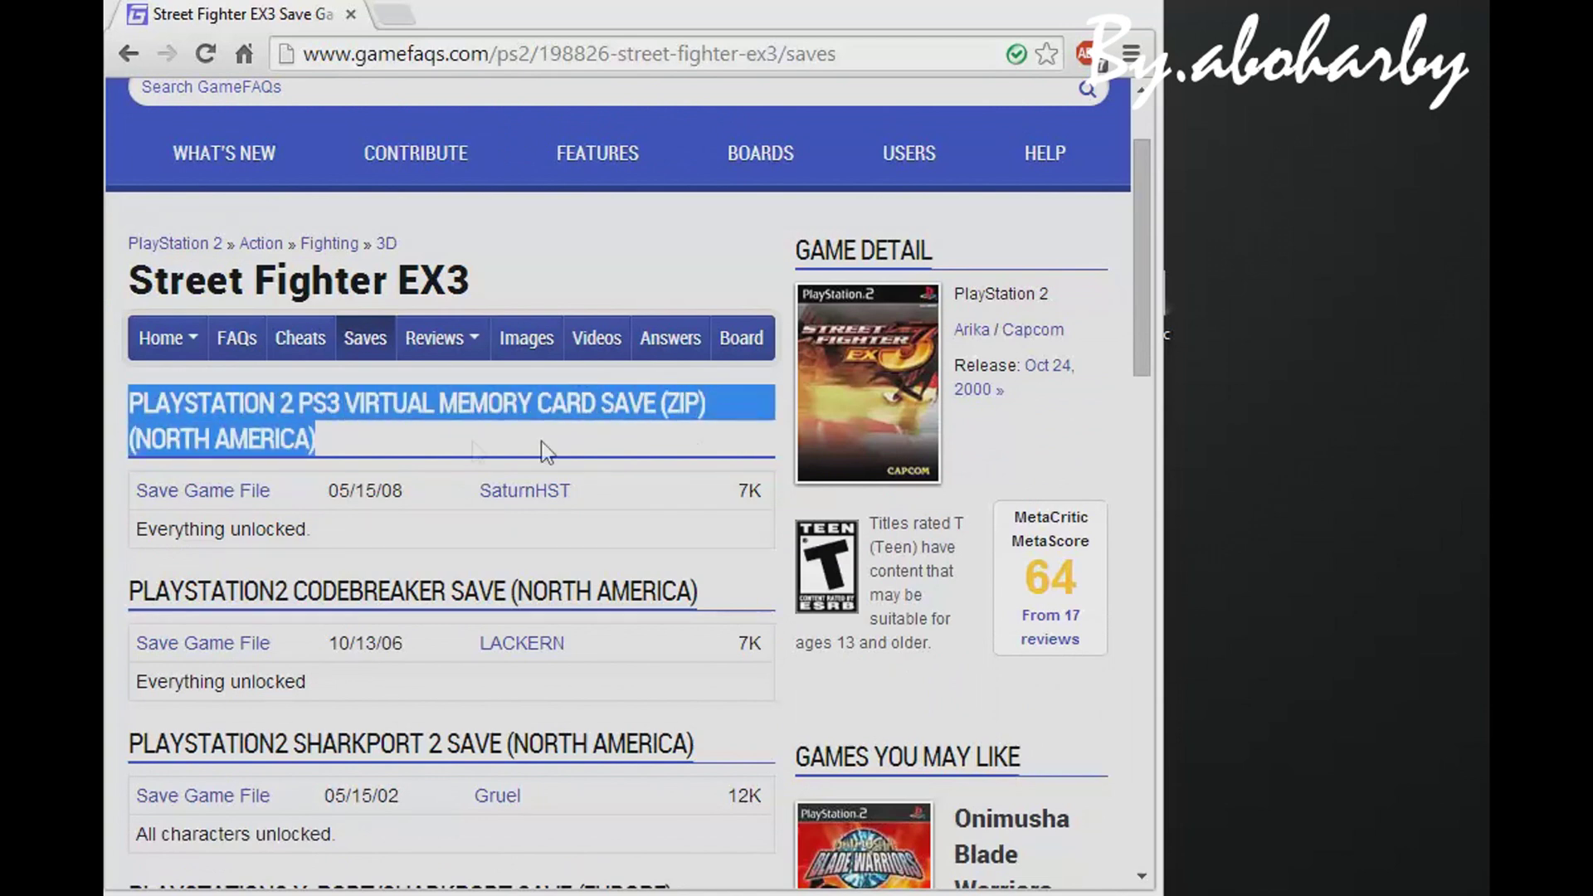
click(354, 419)
drag(299, 407, 433, 411)
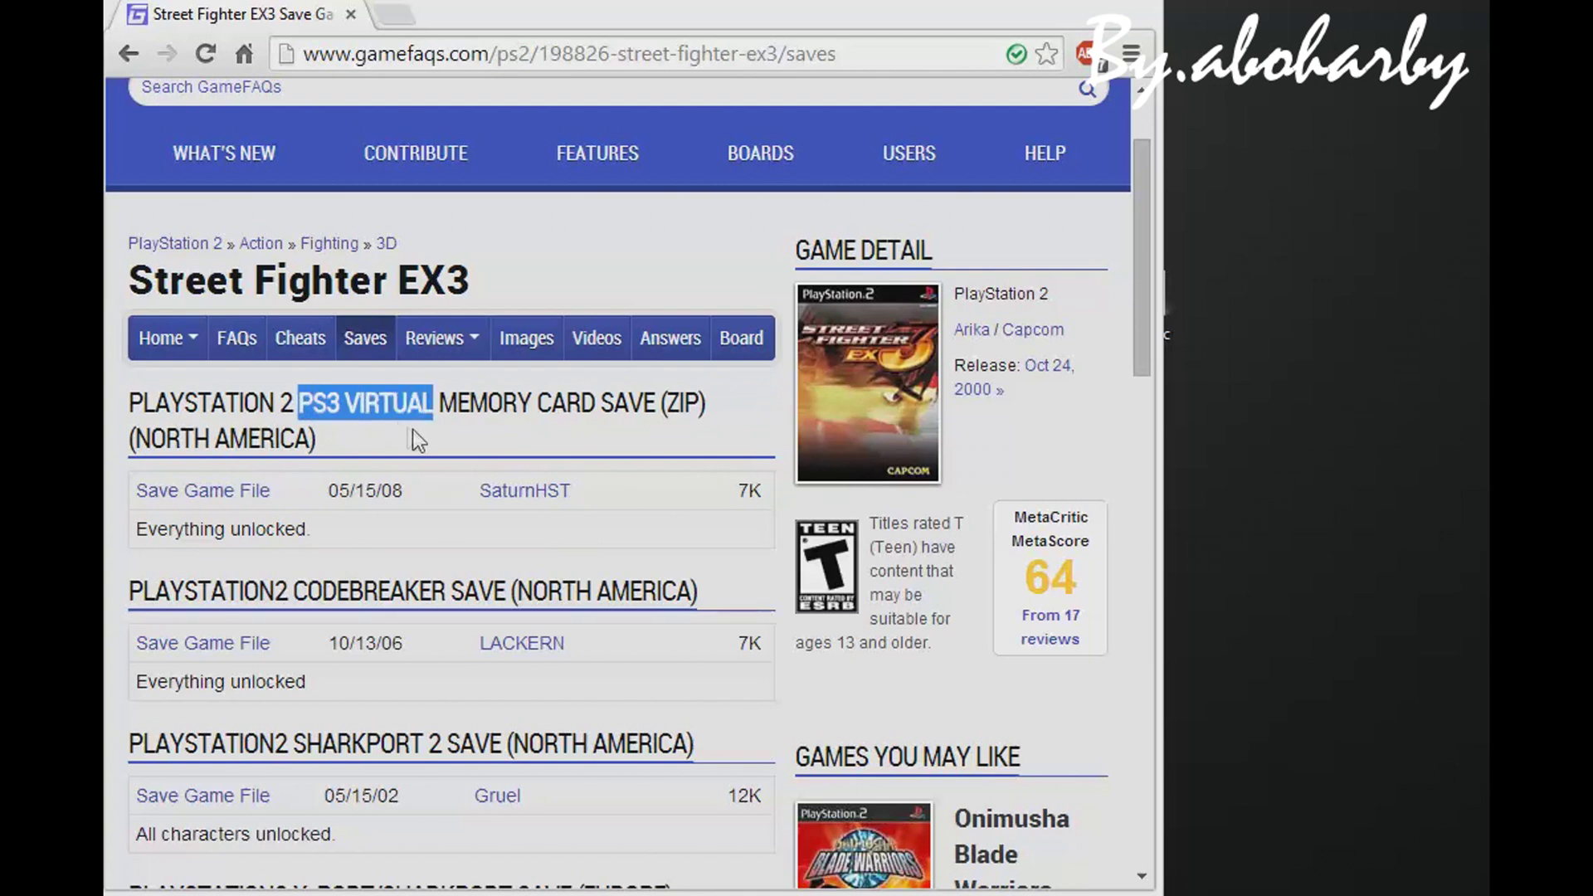
click(385, 424)
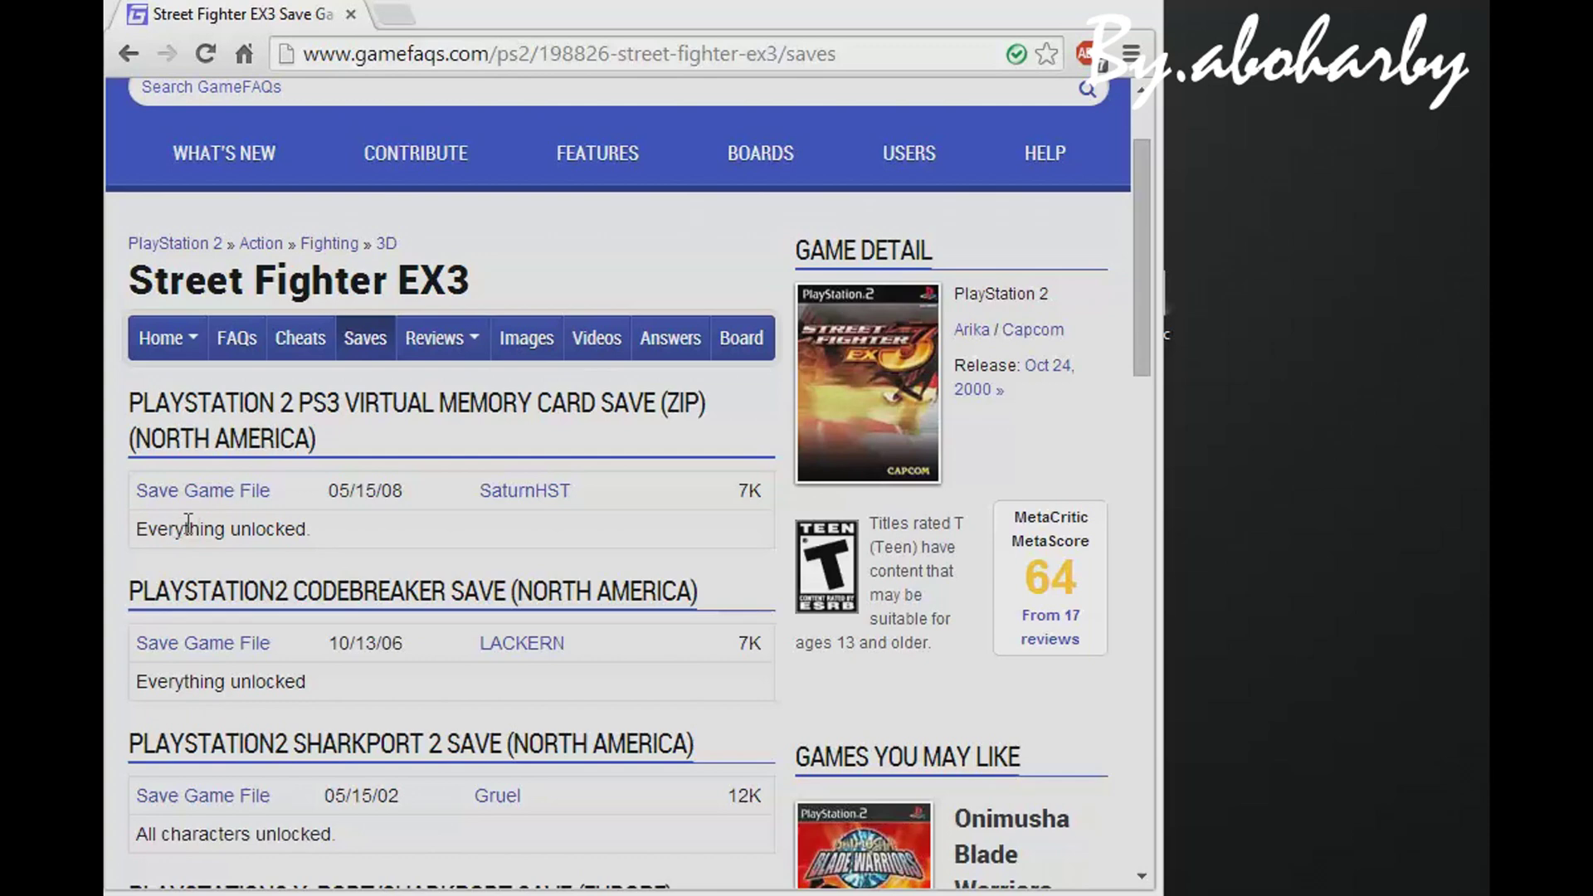
Try to download the PS3 virtual memory card save file, cancel the duplicate download, and examine the CodeBreaker save heading.
click(214, 496)
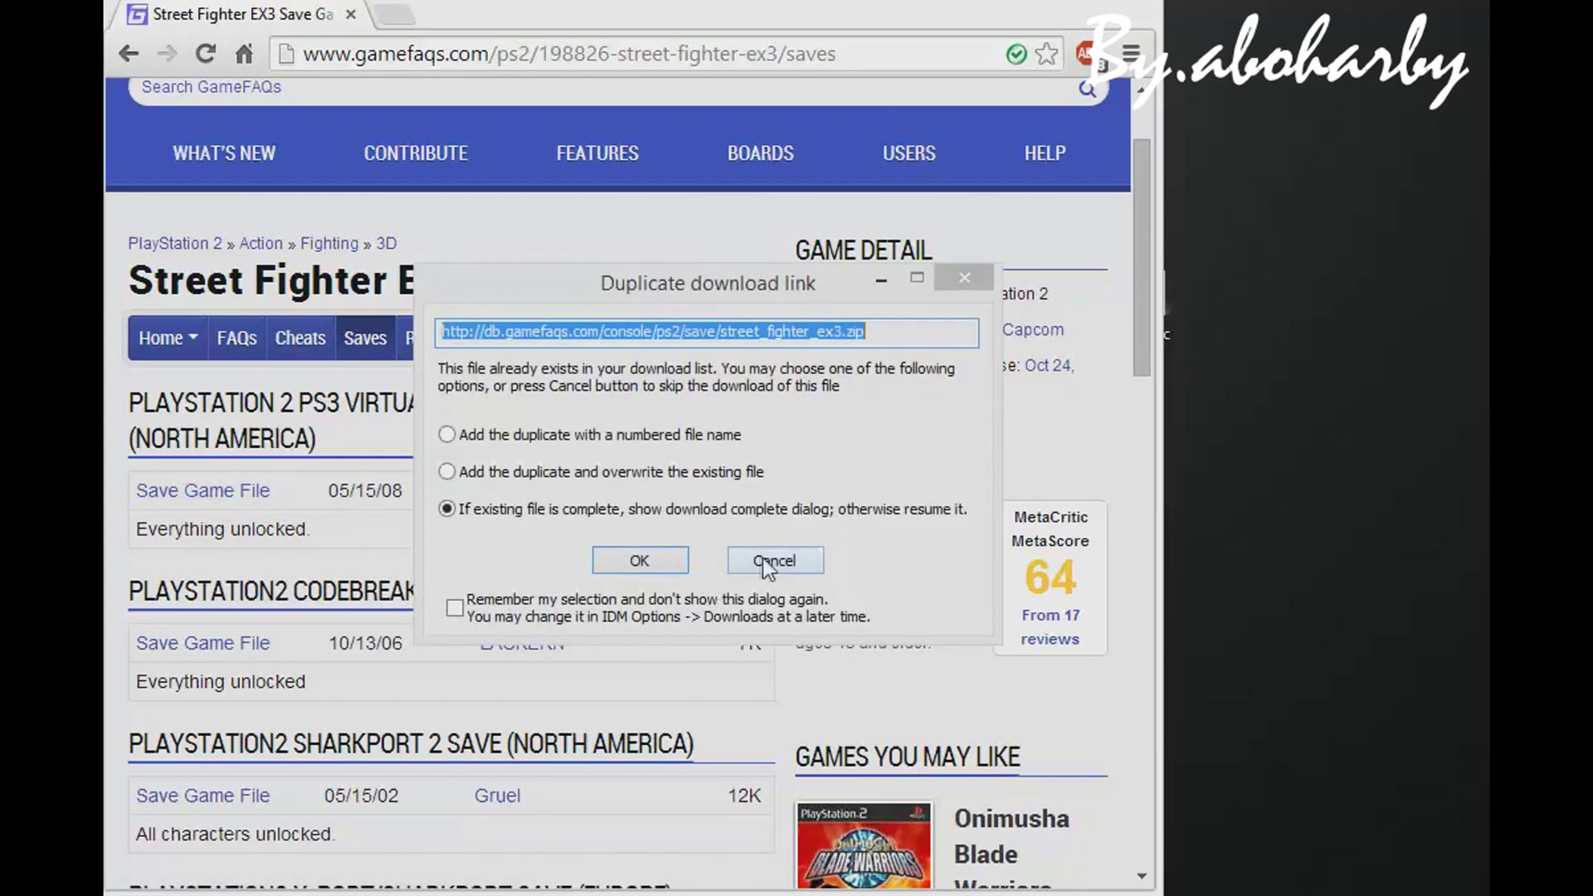
click(761, 559)
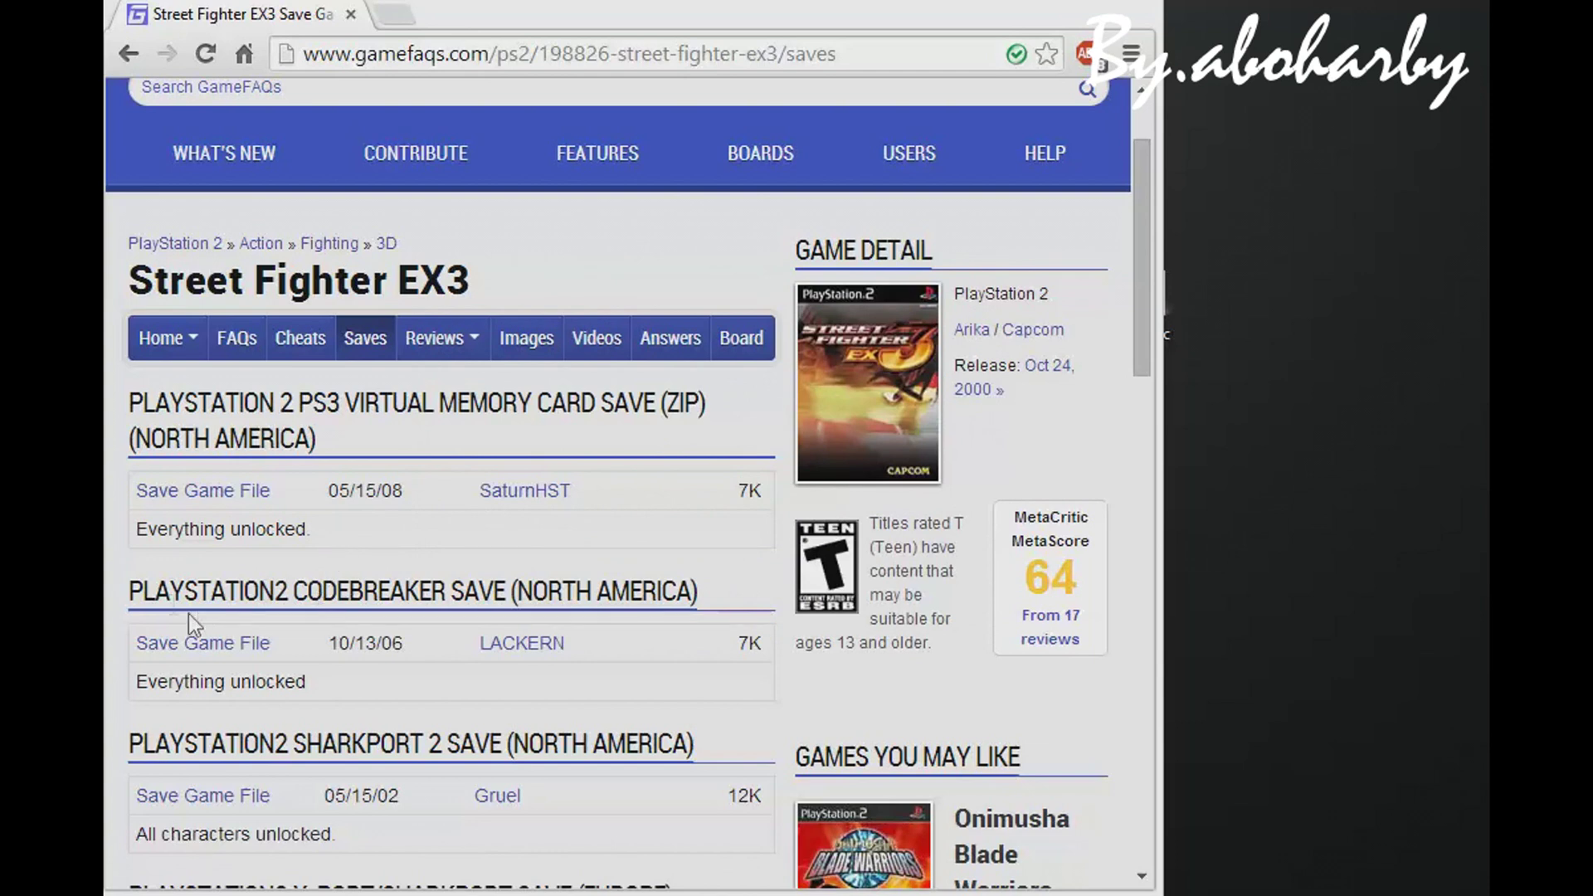
drag(598, 591, 647, 594)
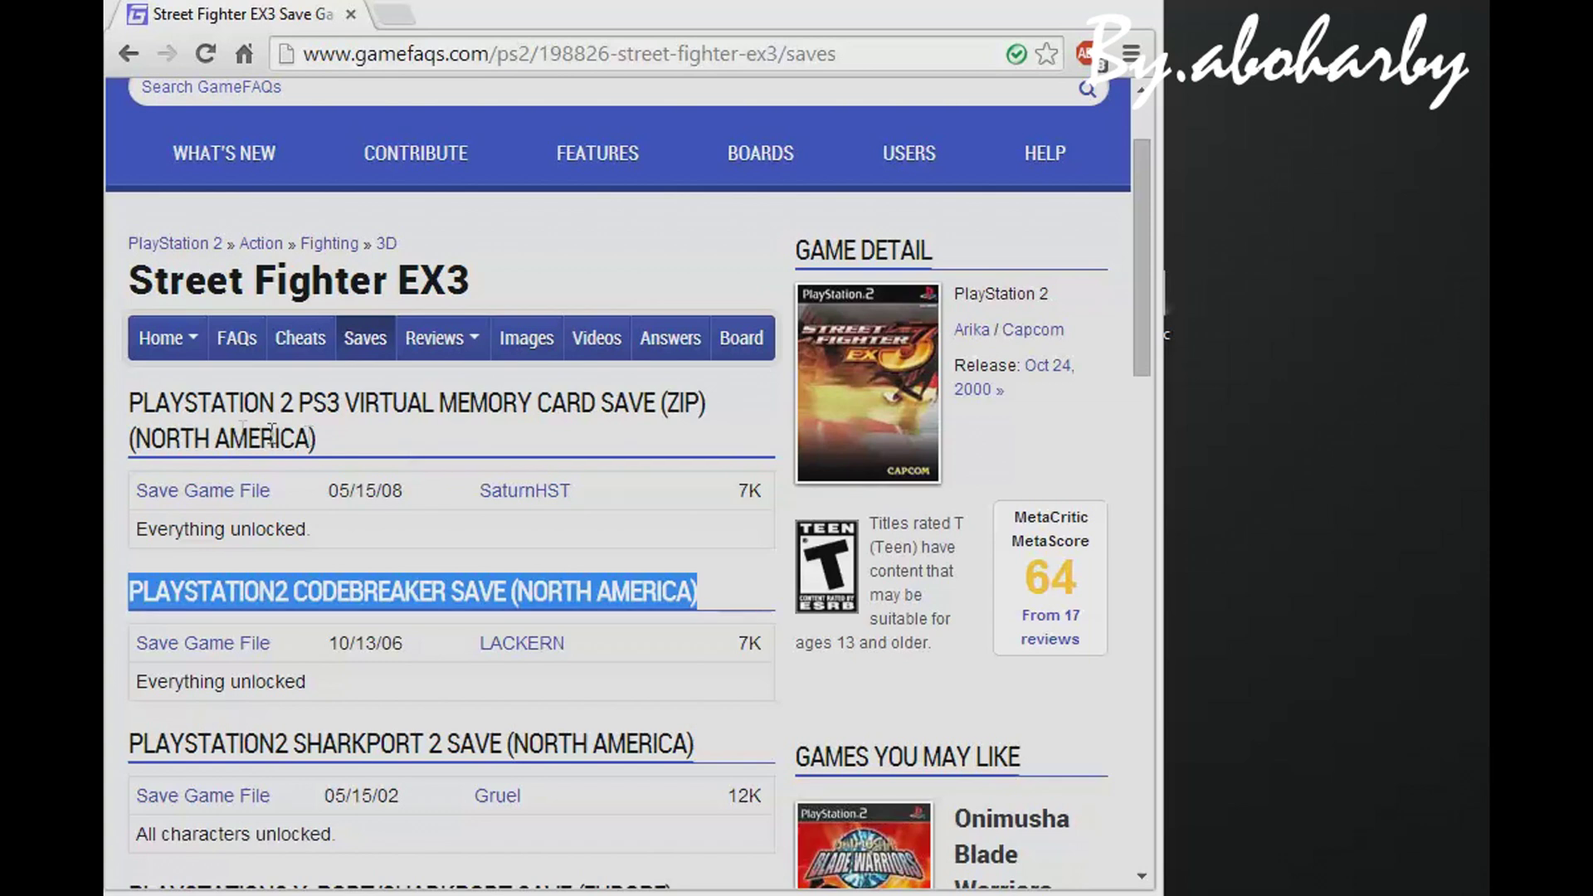
Examine the region labels of the Street Fighter EX3 saves, from the North American PS3 entry to the European X-Port/SharkPort entry.
click(148, 437)
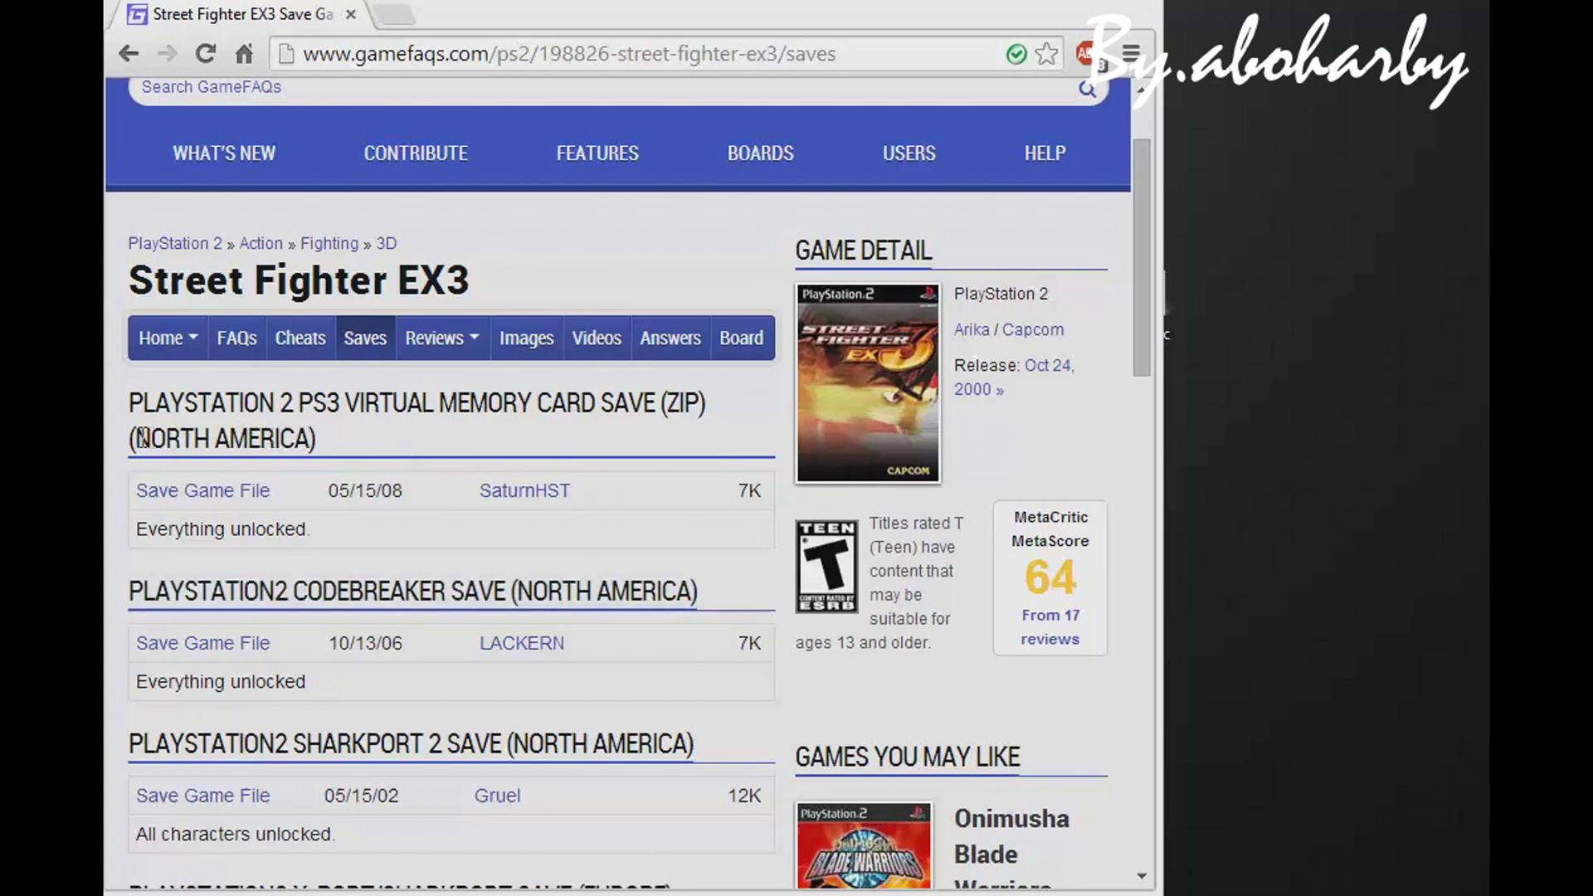
drag(143, 437, 308, 438)
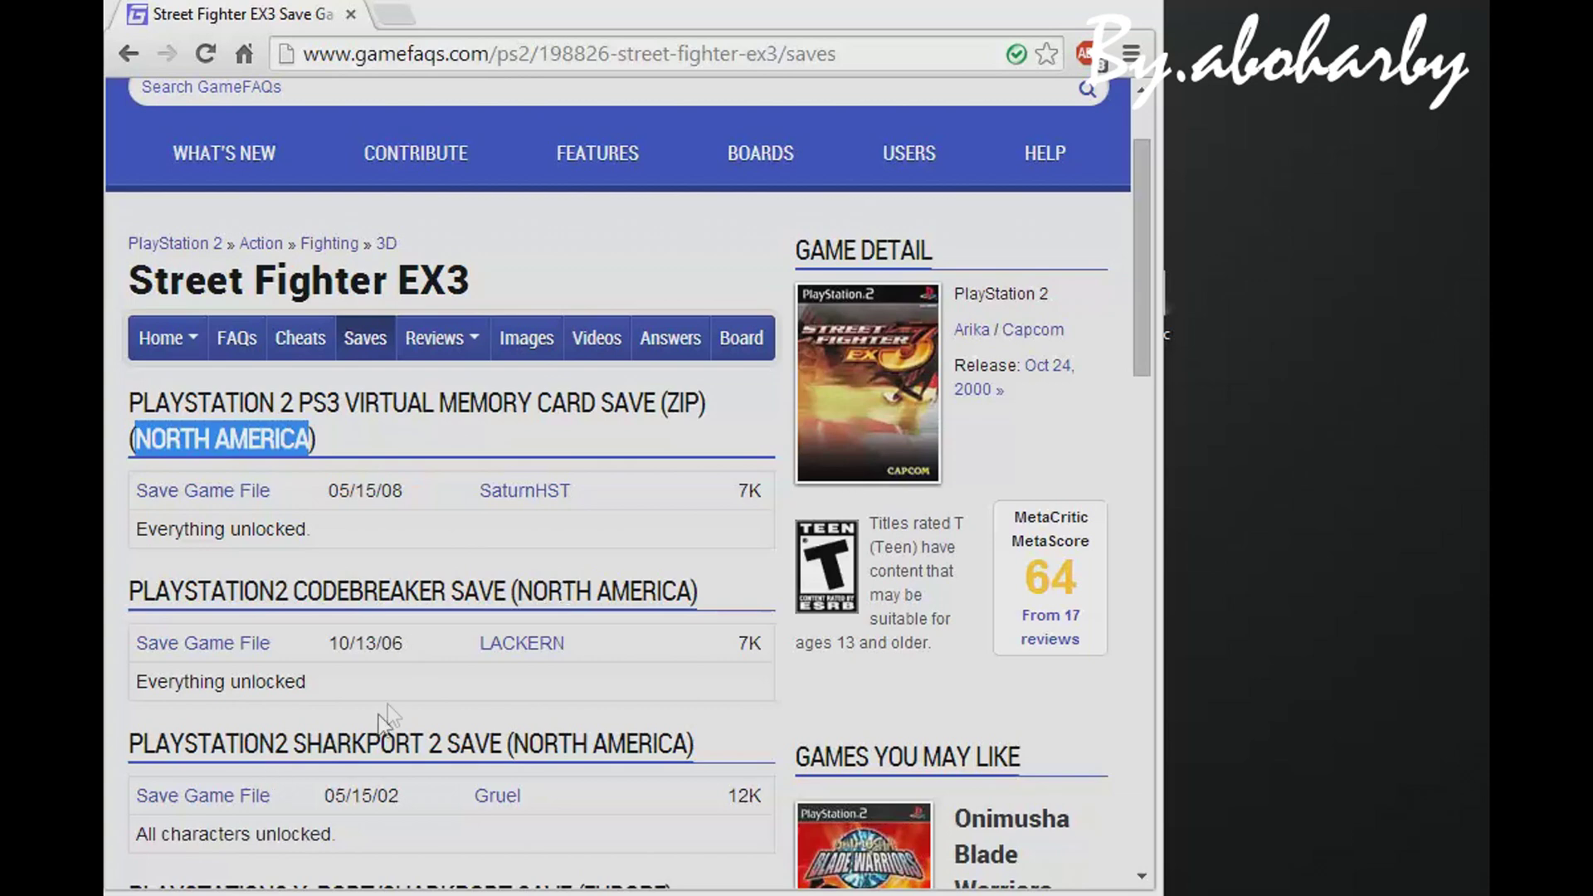
scroll(378, 714, down, 3)
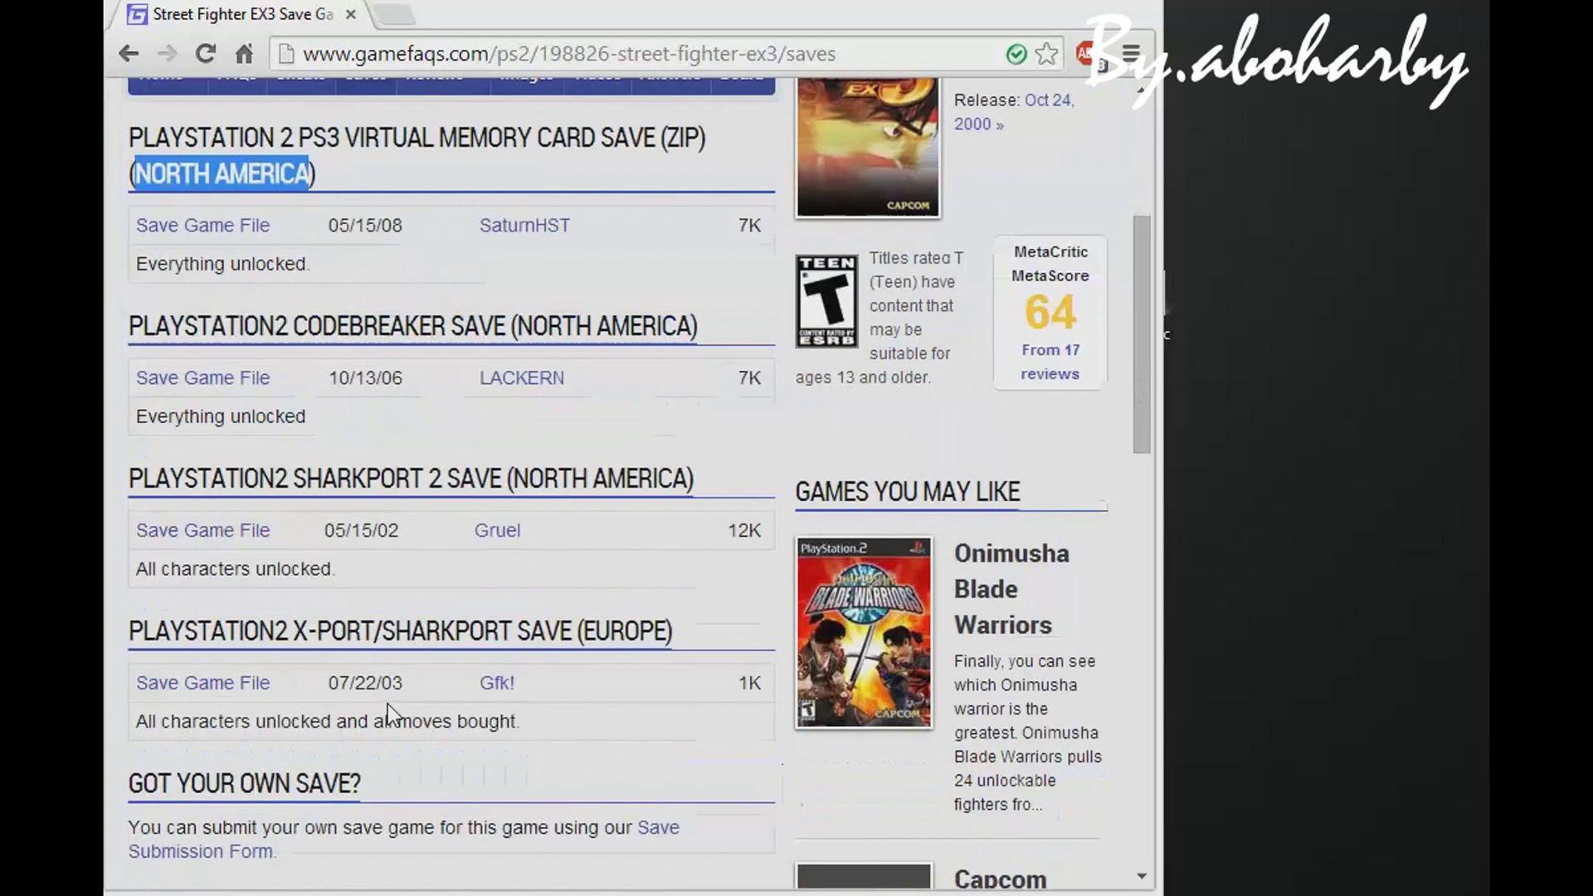
click(611, 634)
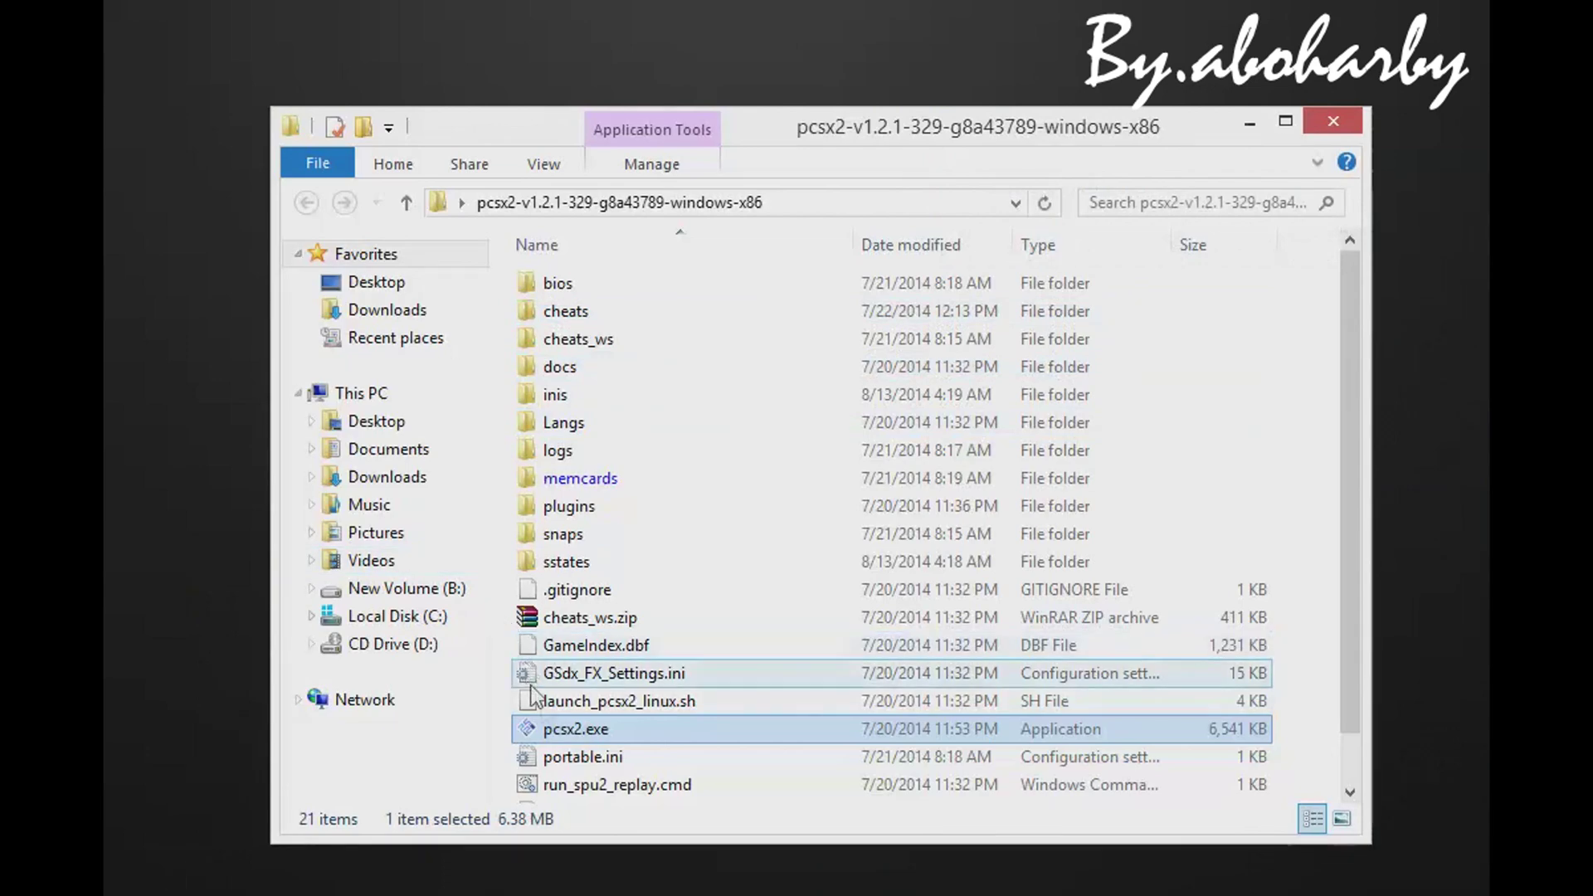
Launch pcsx2.exe from the emulator folder and boot the Street Fighter EX3 disc image.
double_click(551, 725)
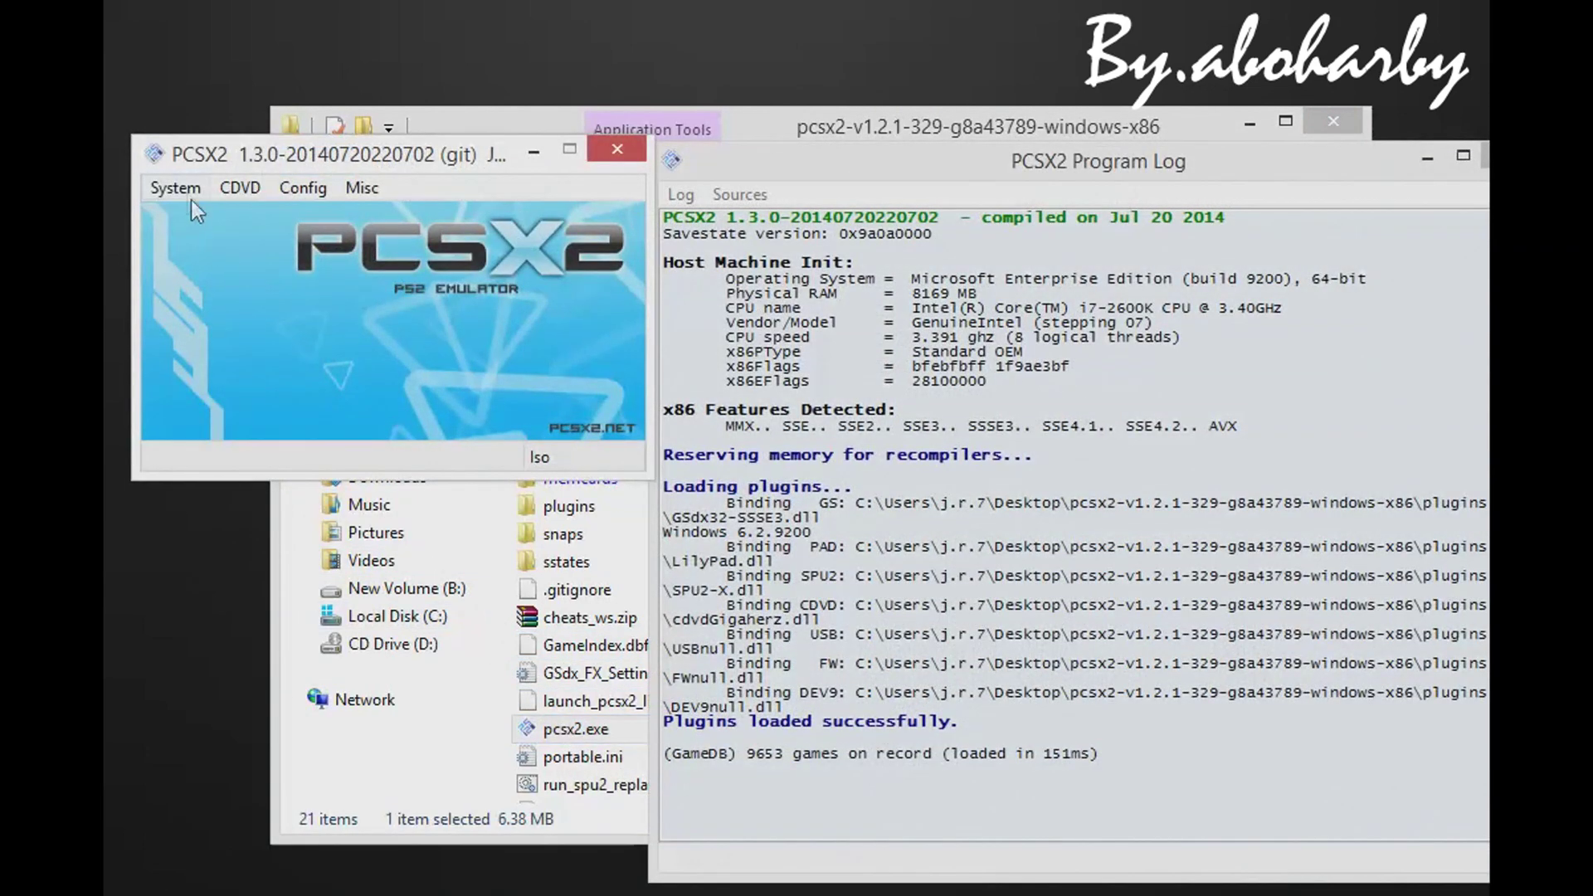
click(187, 192)
click(216, 243)
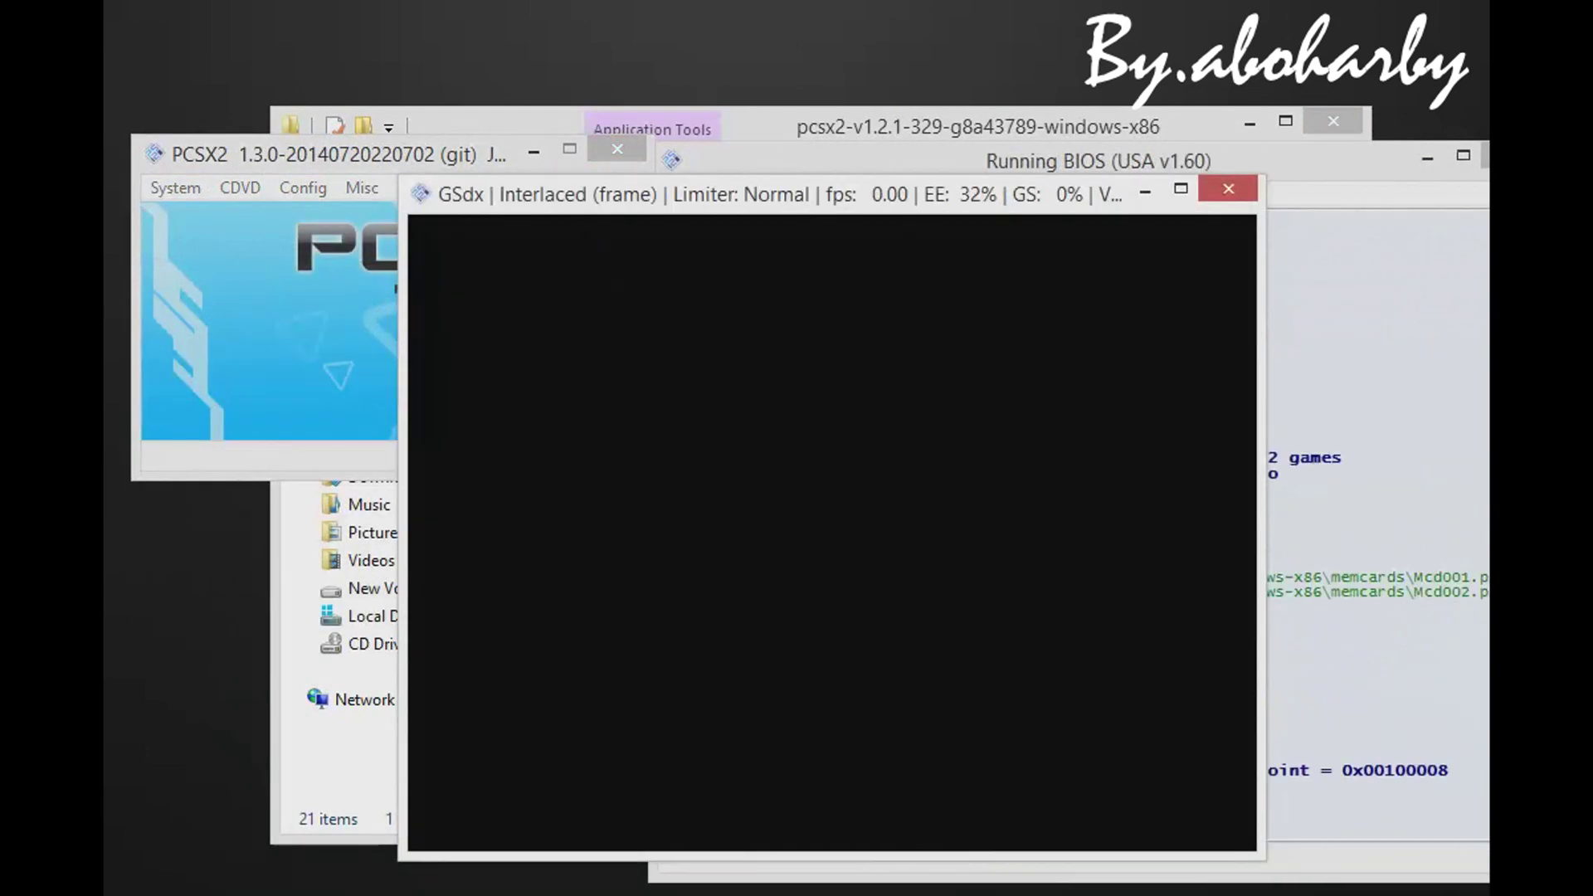
Examine the disc region type reported in the PCSX2 program log for the running game.
click(1321, 164)
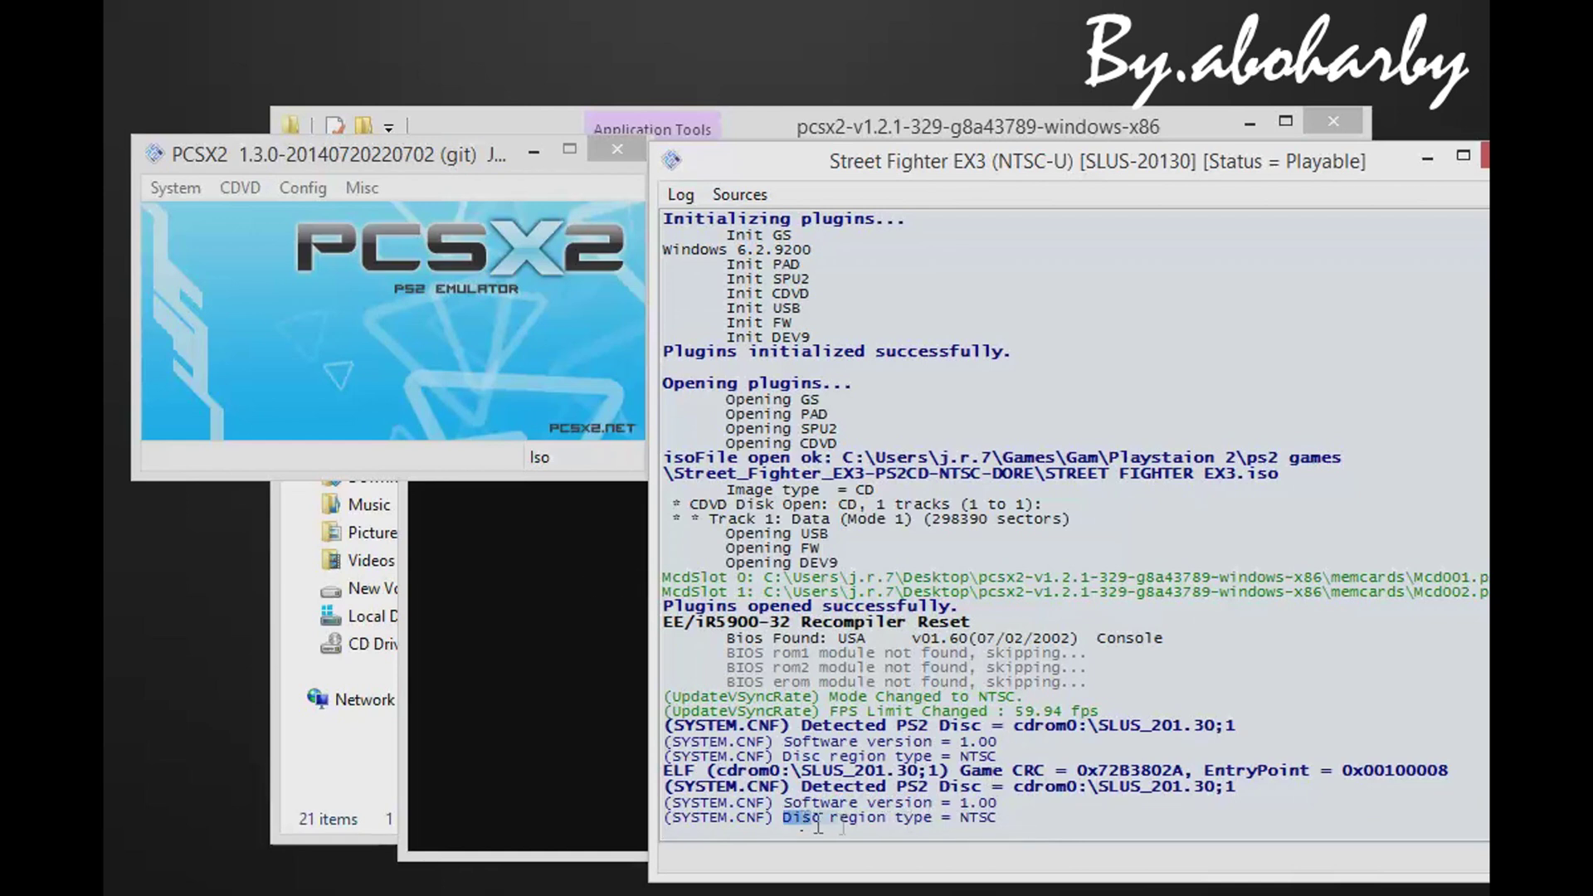
drag(818, 825, 934, 825)
click(969, 824)
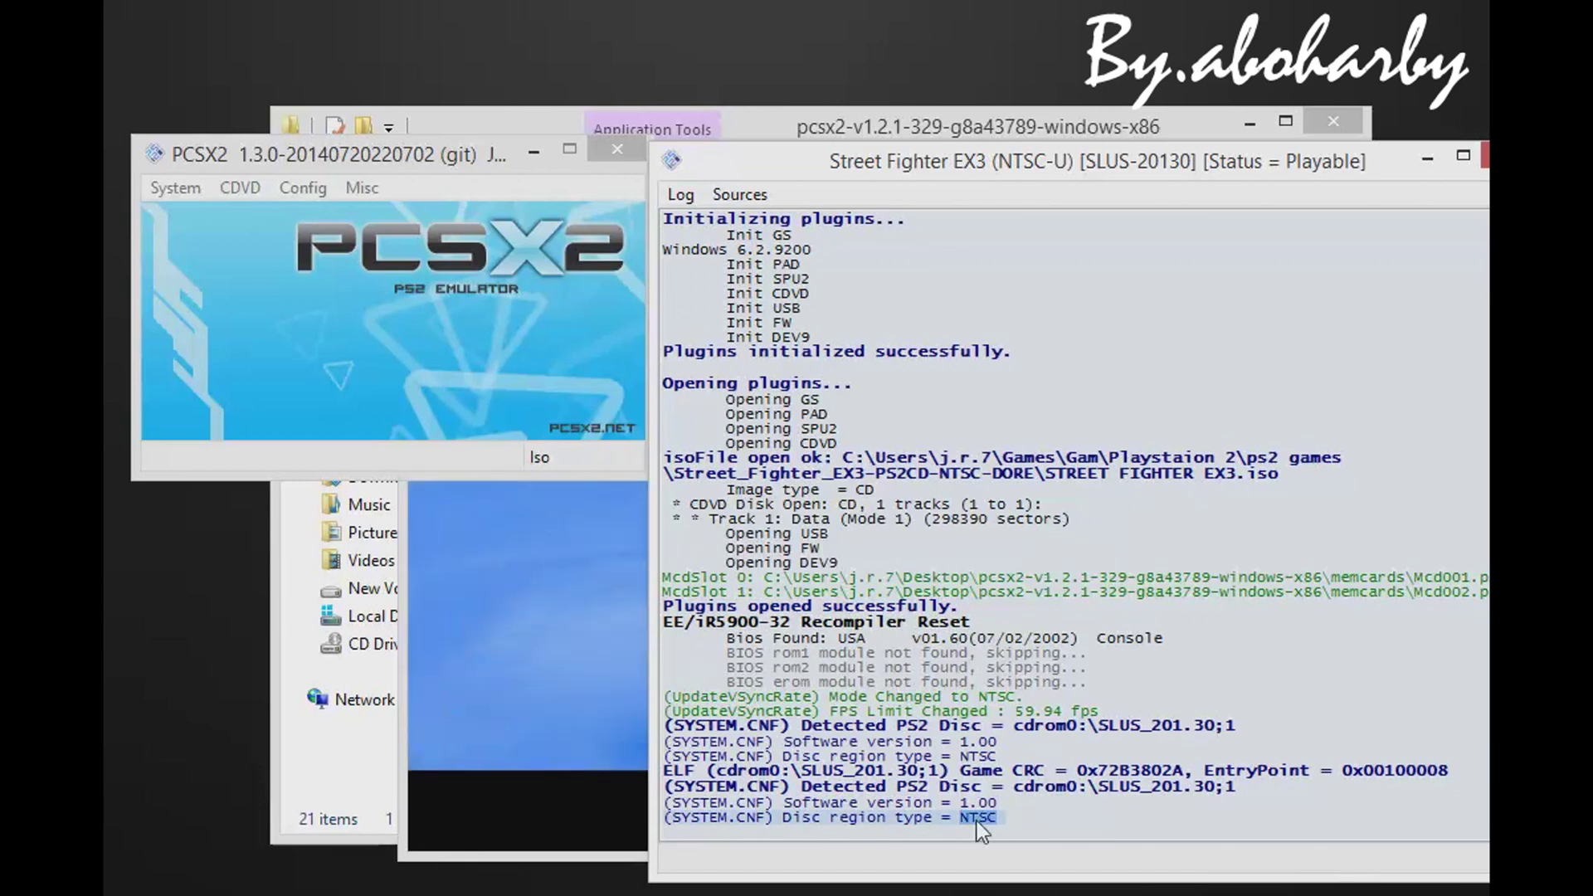
double_click(978, 818)
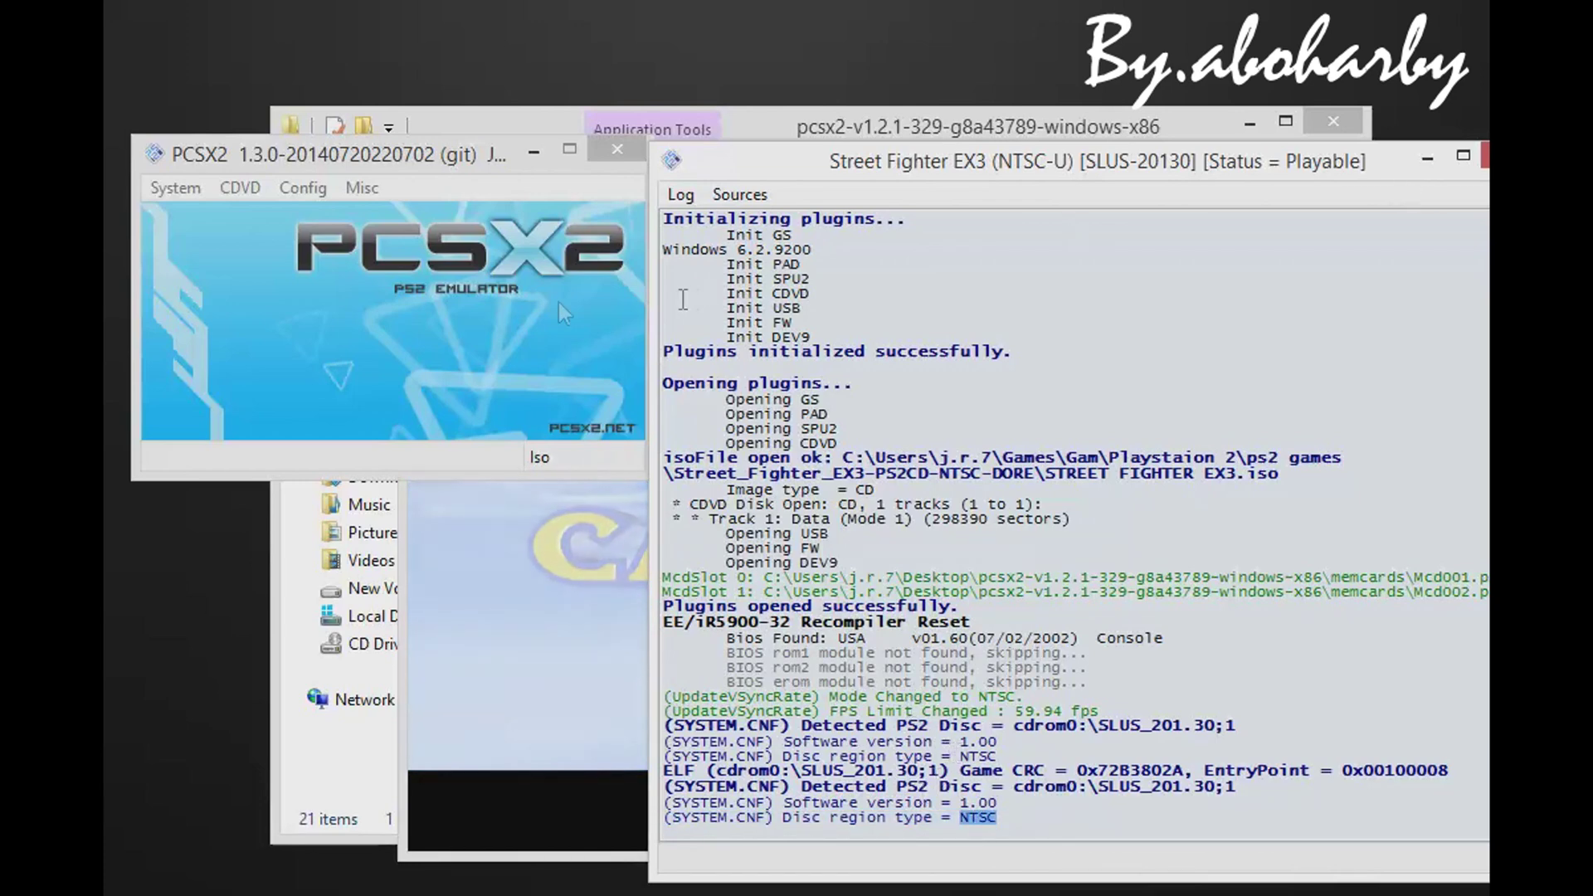
Return to the game window and enter Original Mode from the title screen.
click(617, 149)
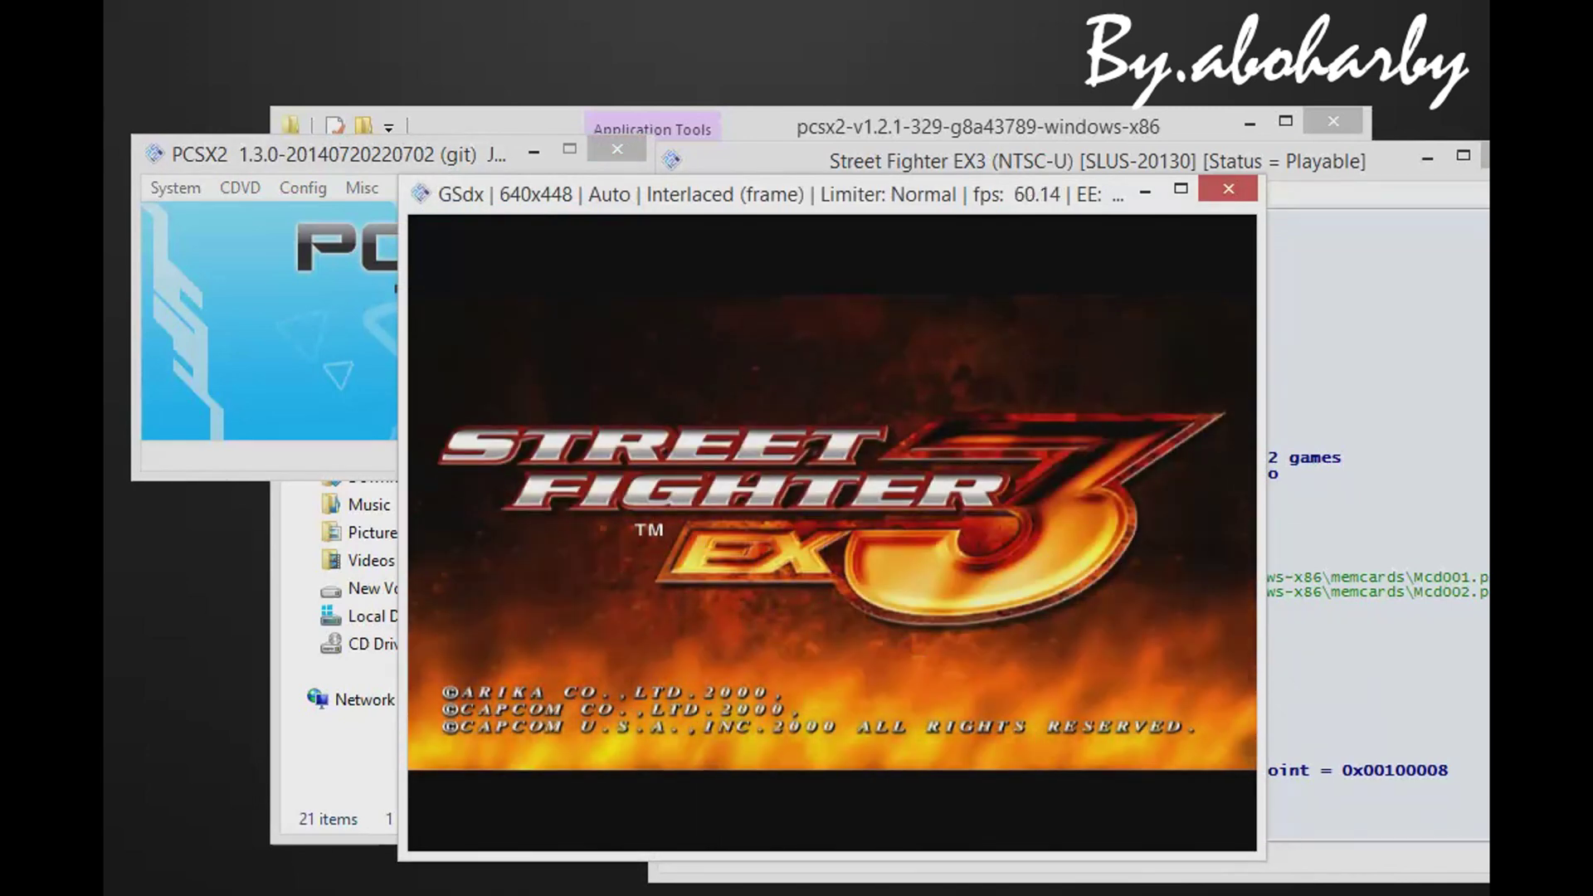
key(Return)
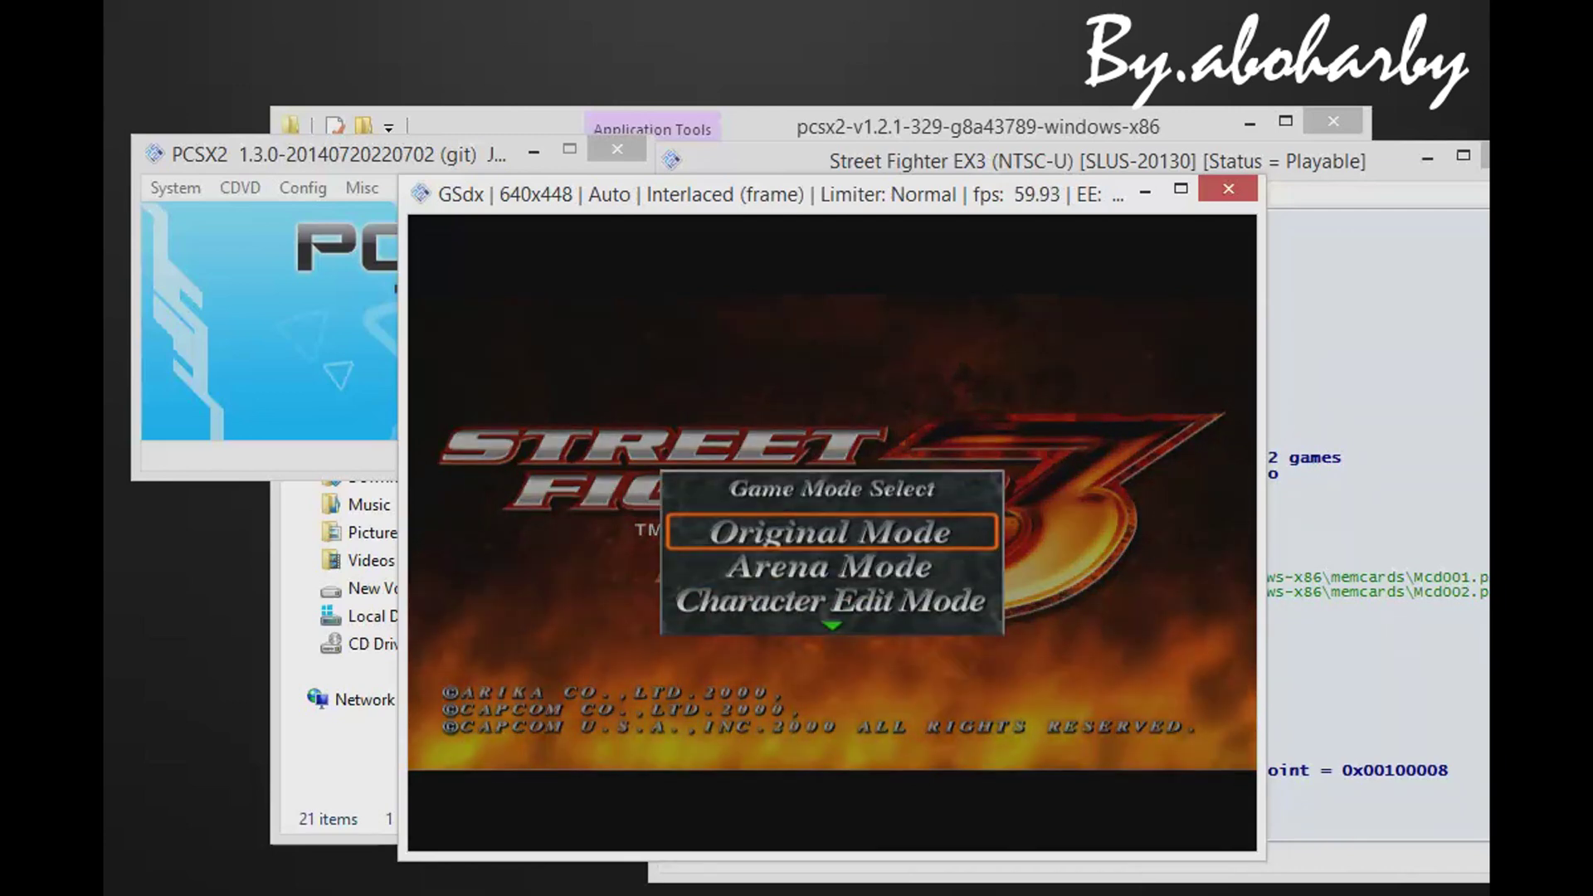
key(Return)
Look through the top and middle rows of the Player Select roster to check which characters are unlocked.
key(Up)
key(Left)
key(Left)
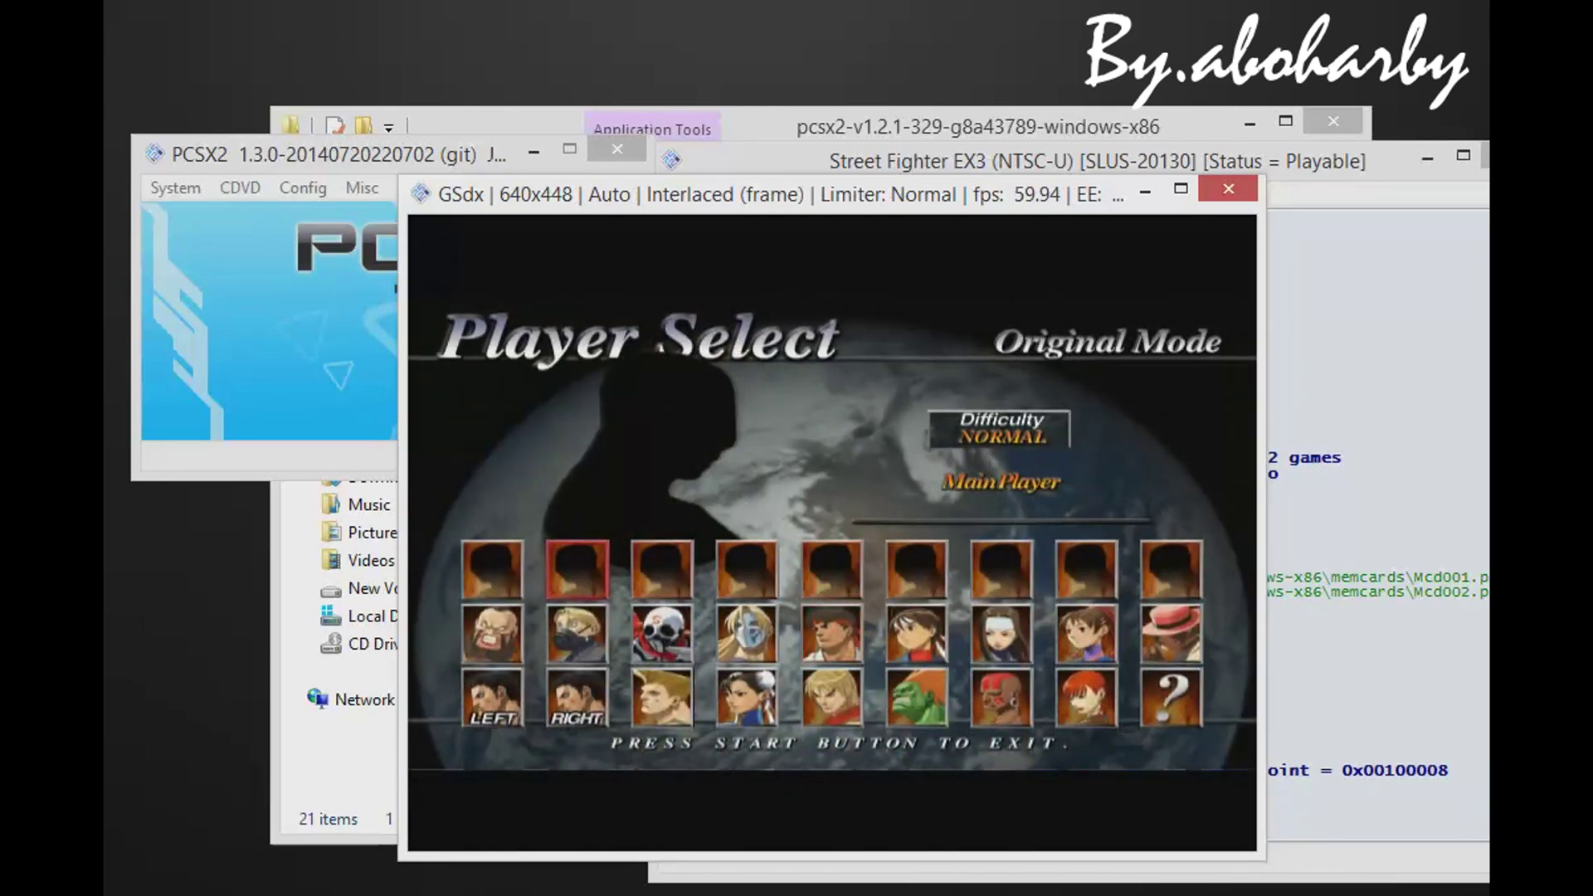
key(Right)
key(Right)
key(Right)
key(Right)
key(Right)
key(Right)
key(Right)
key(Down)
key(Left)
key(Left)
key(Left)
key(Left)
key(Left)
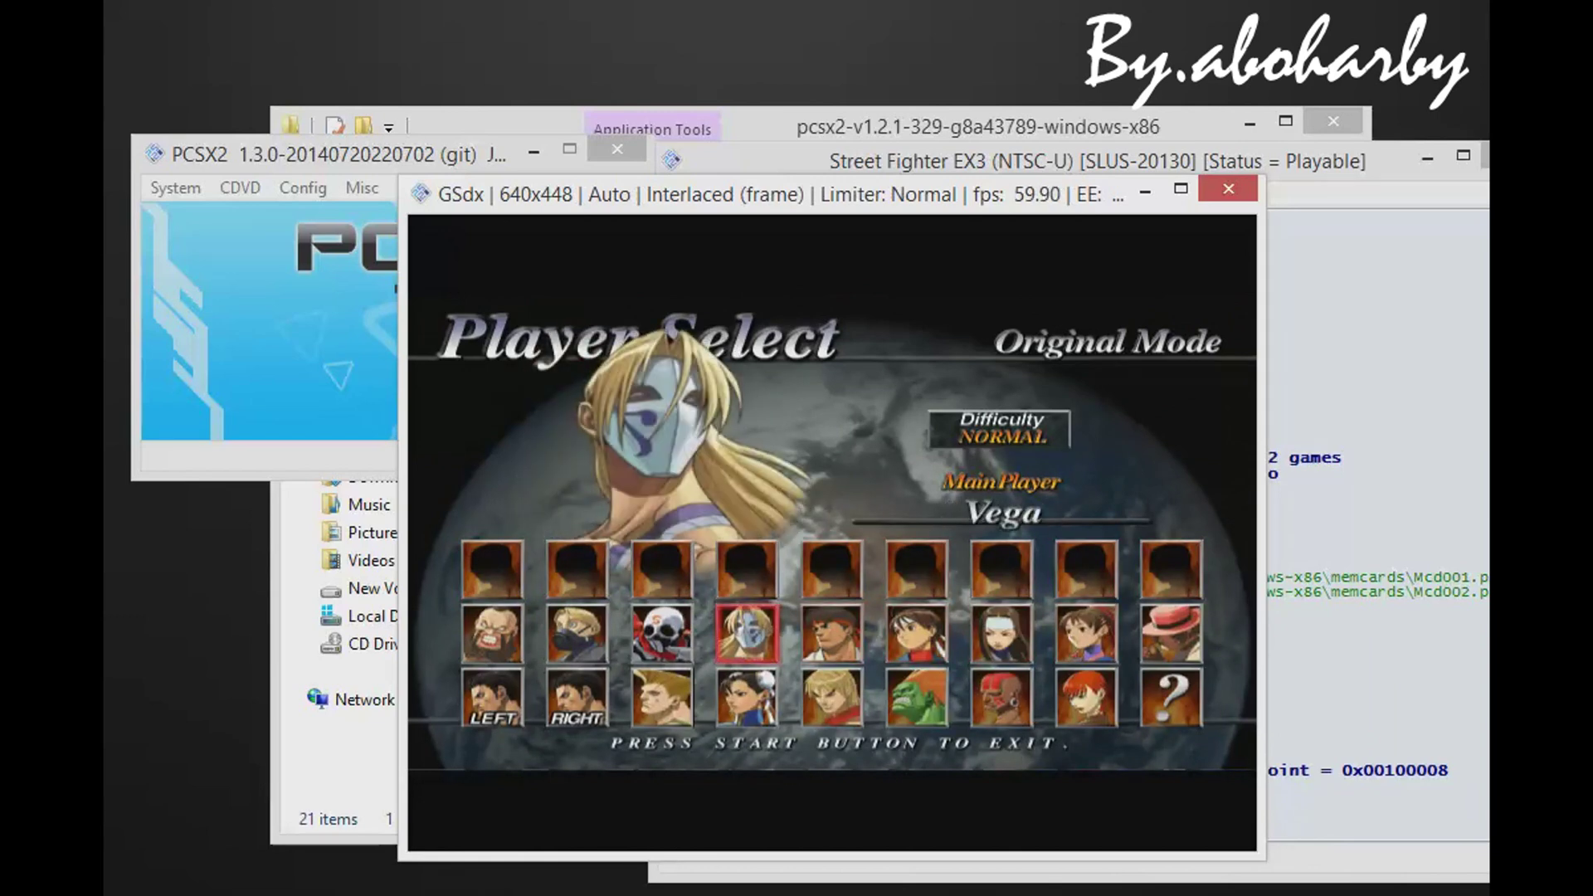
Close the game and PCSX2, and minimize the emulator folder and the web browser to reach the desktop.
click(1228, 189)
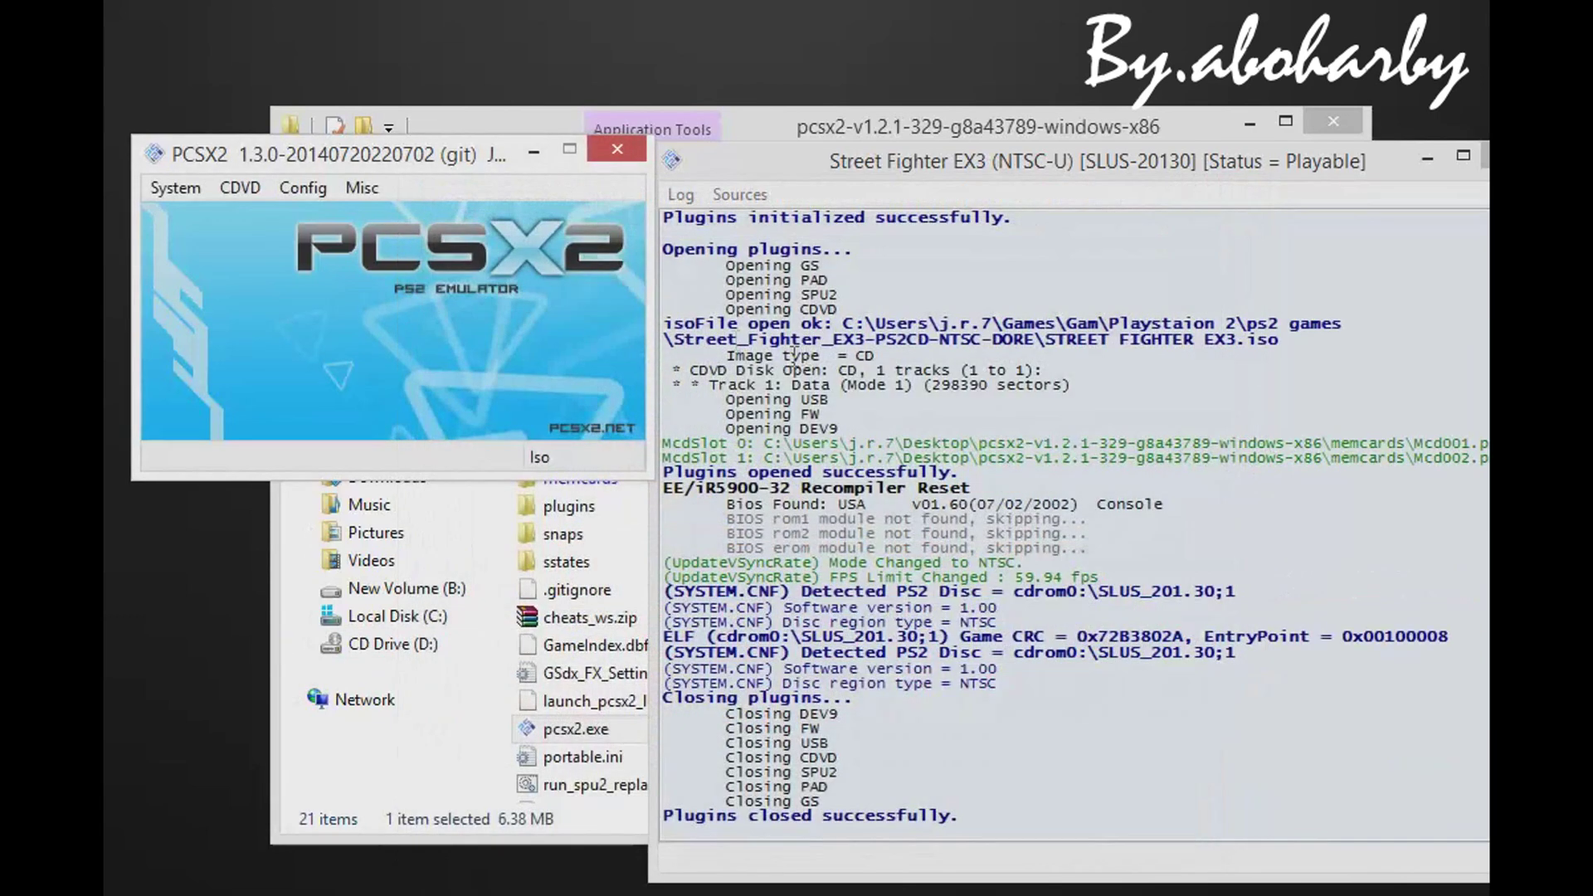
click(607, 151)
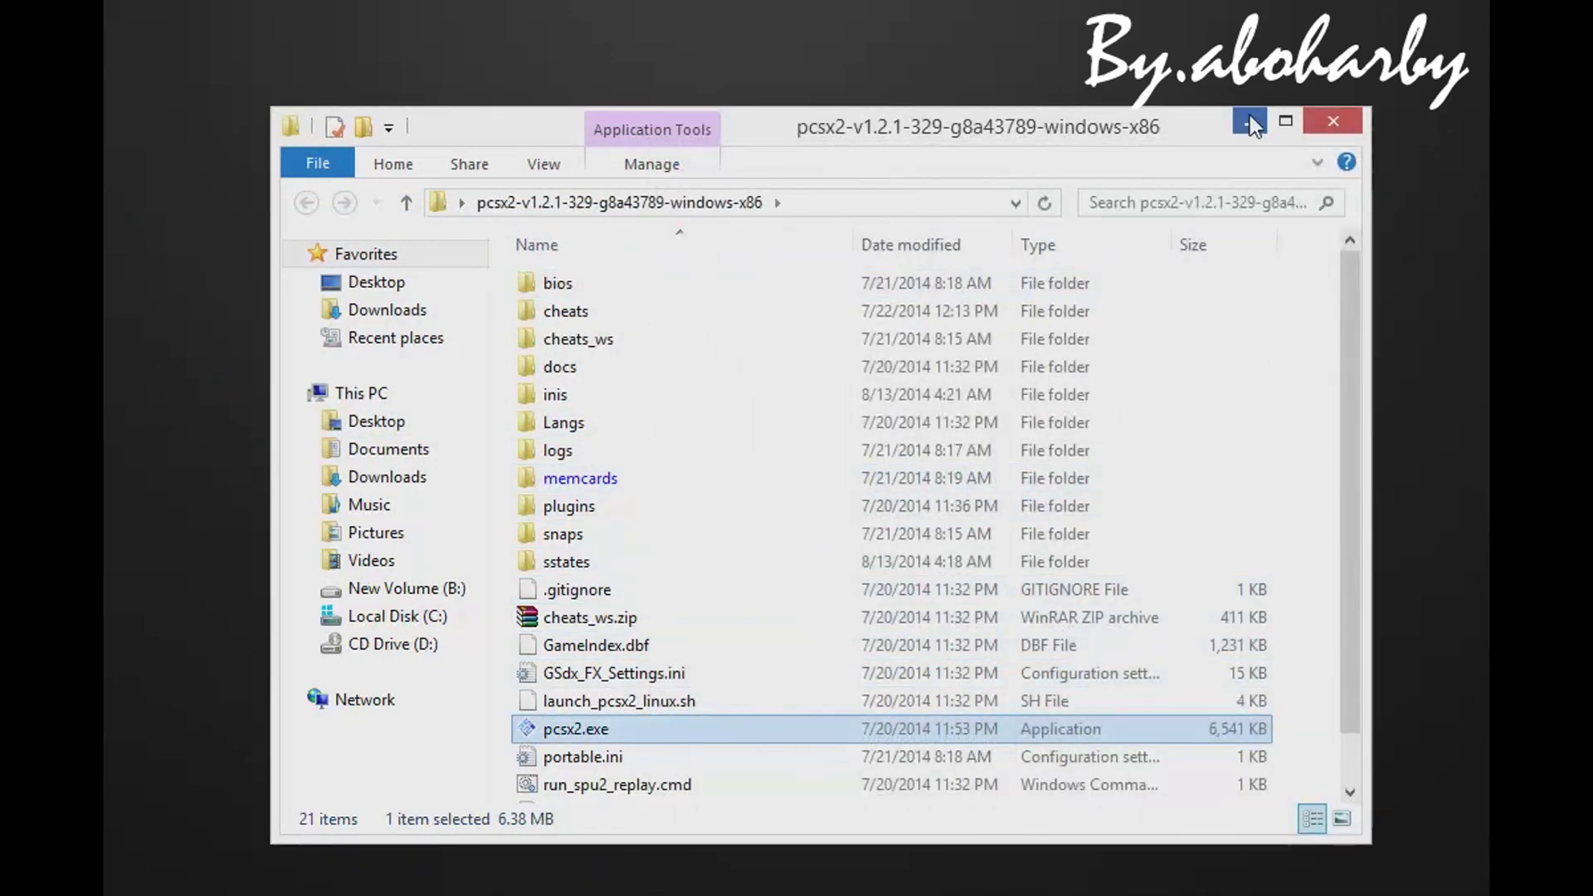
click(1251, 122)
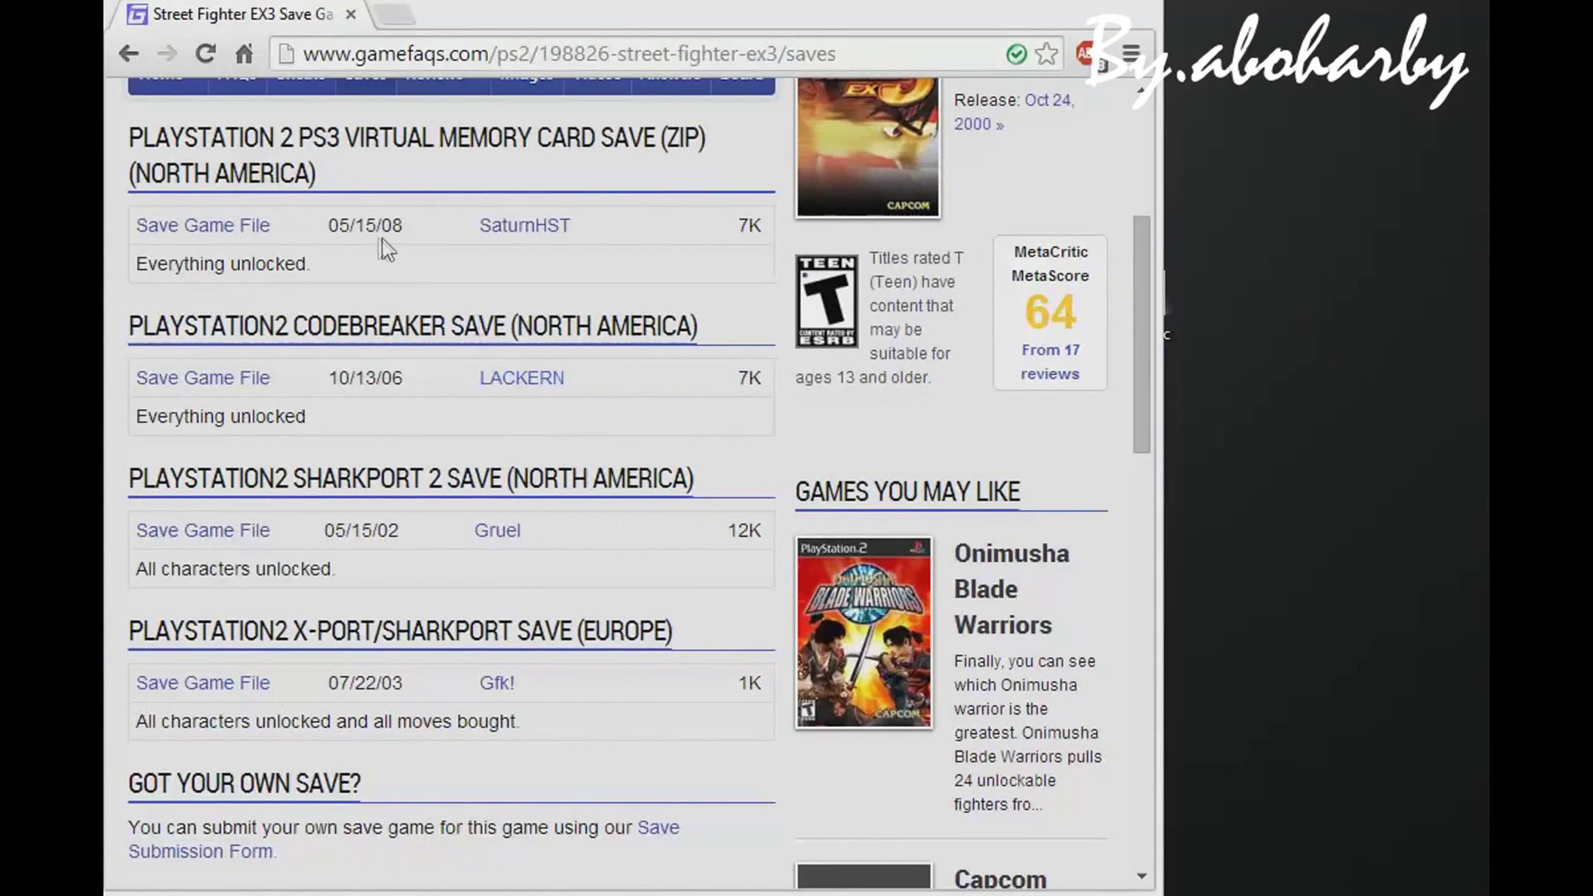
scroll(342, 340, up, 5)
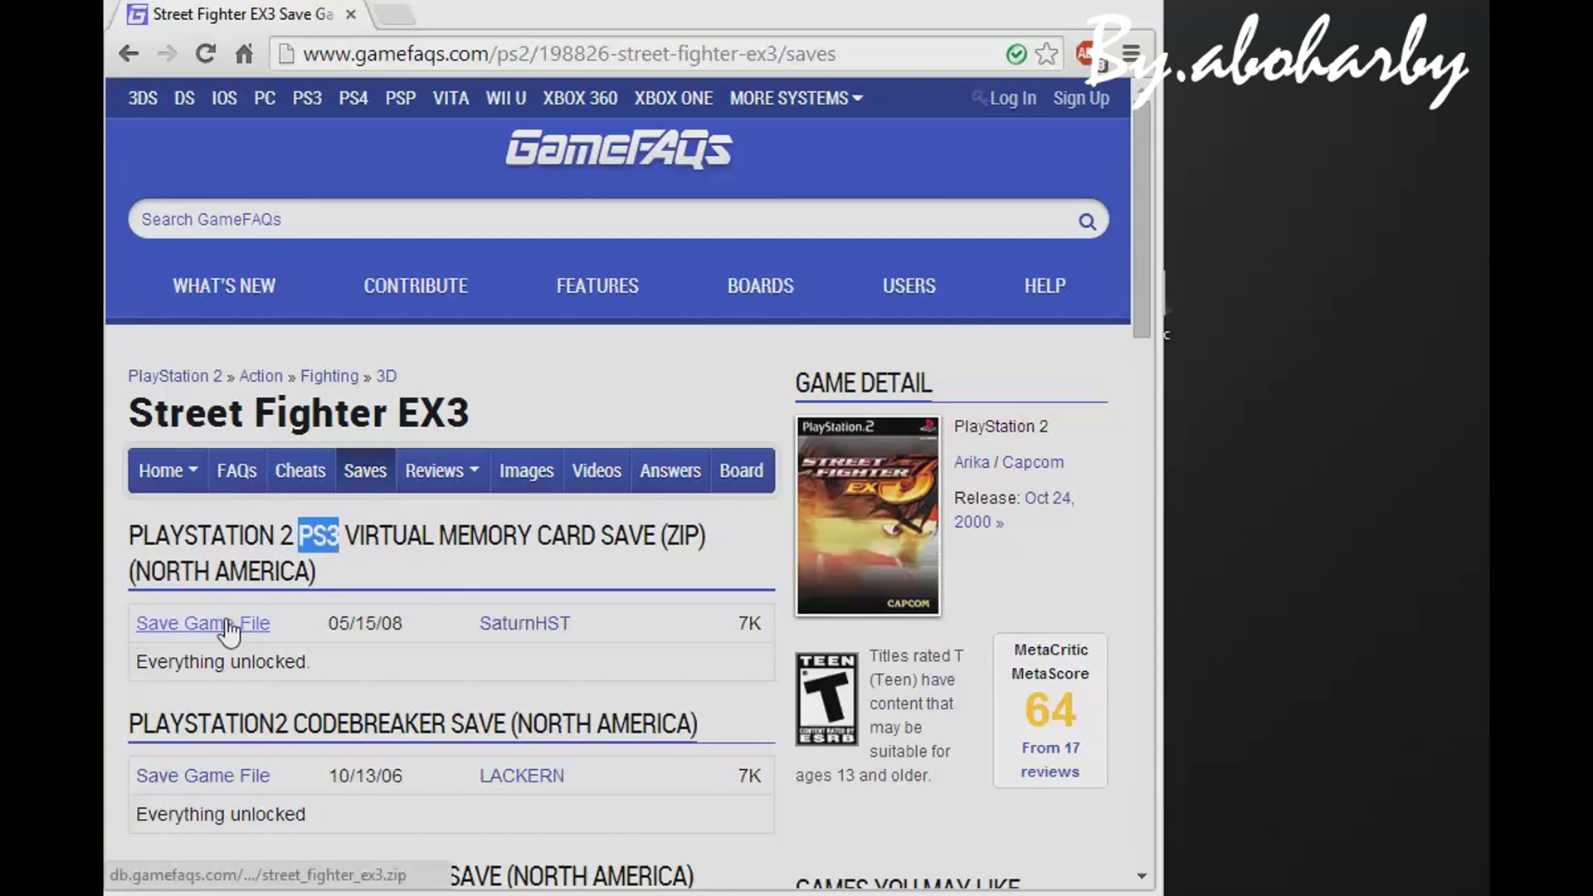
click(1092, 10)
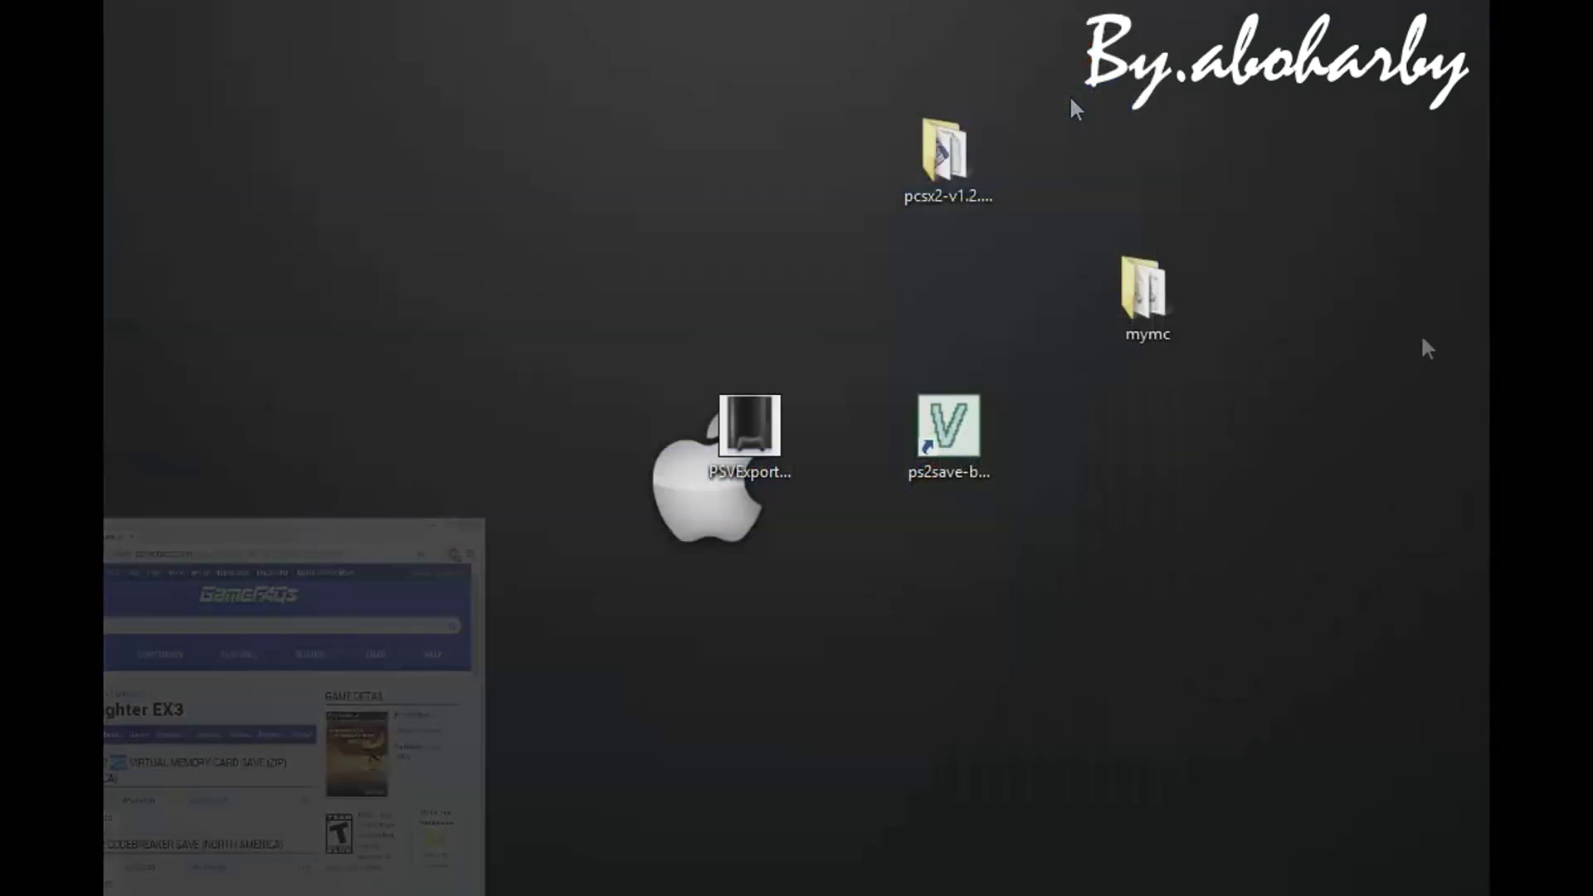
Place the Street Fighter EX3 save folder near the tool icons on the desktop and open it.
drag(795, 619, 574, 302)
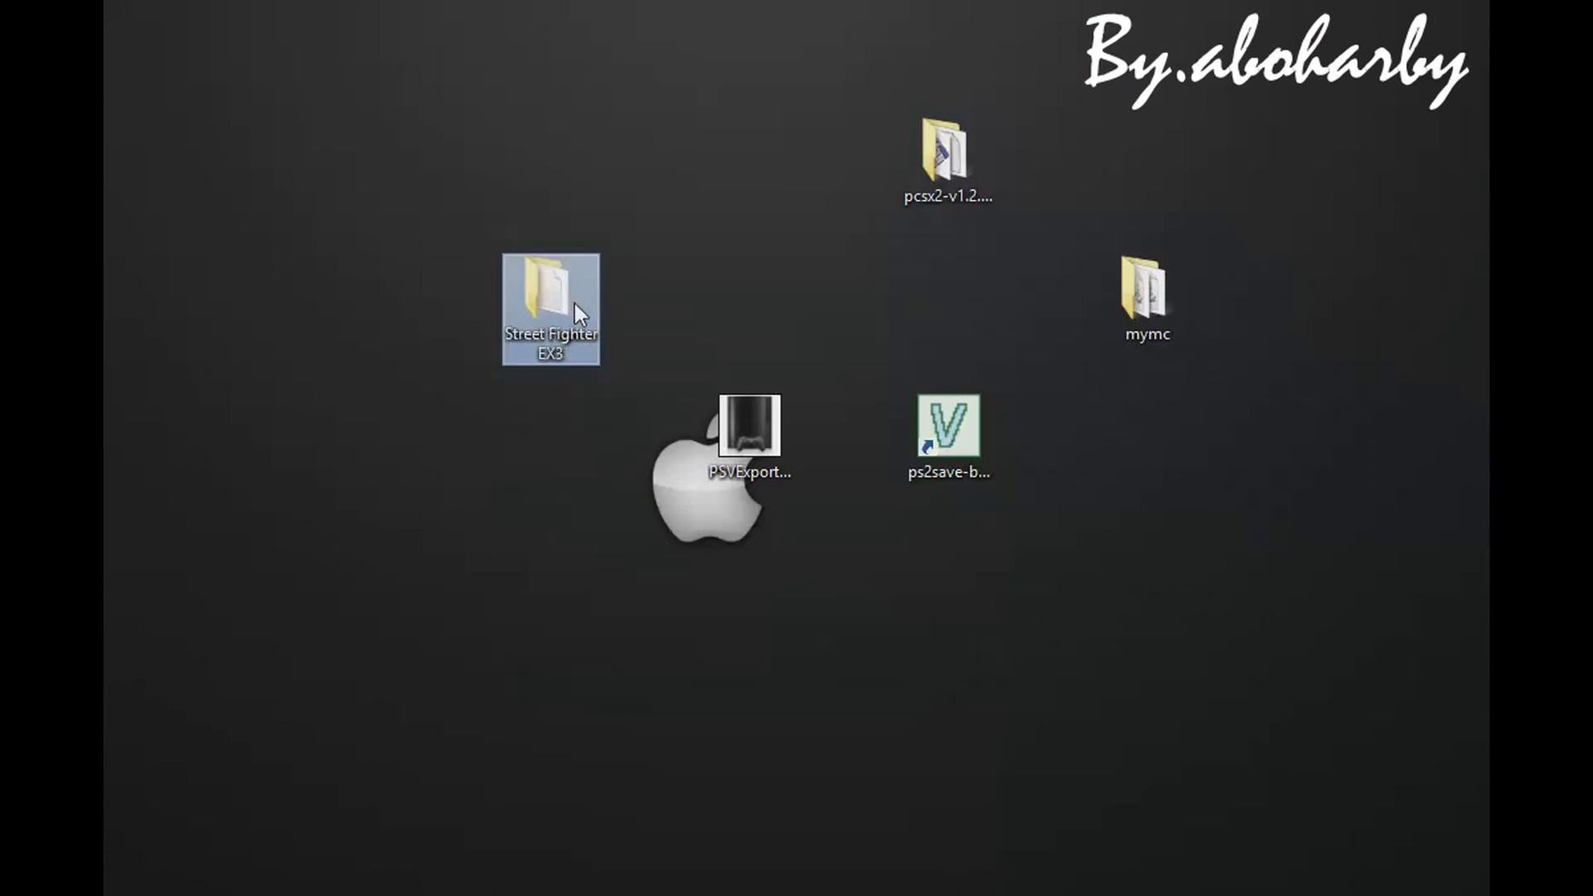
mouse_move(546, 290)
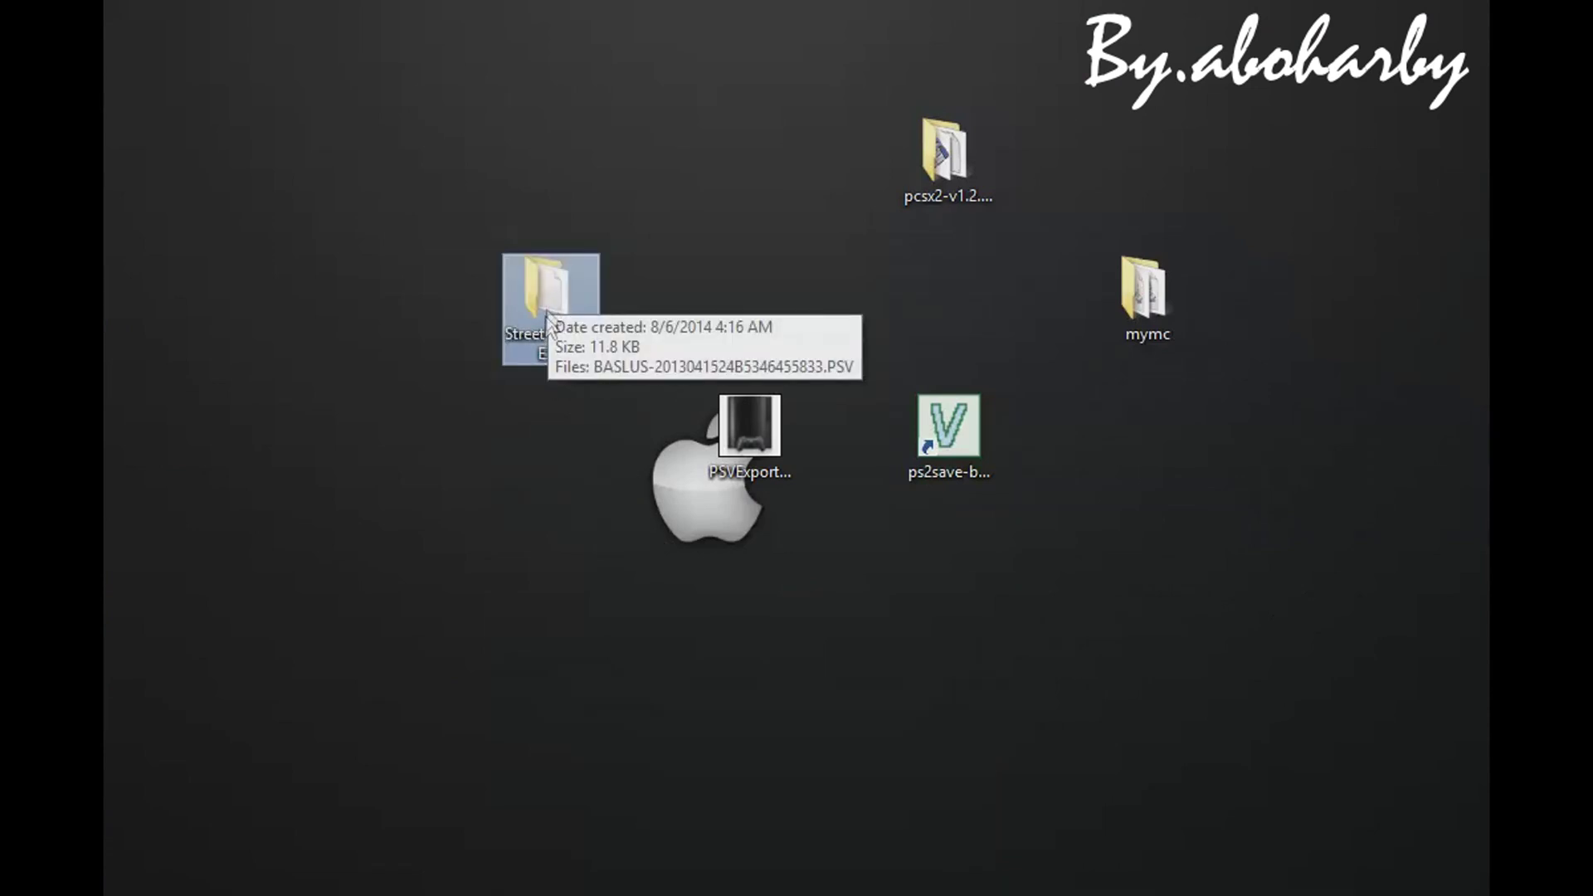
double_click(550, 302)
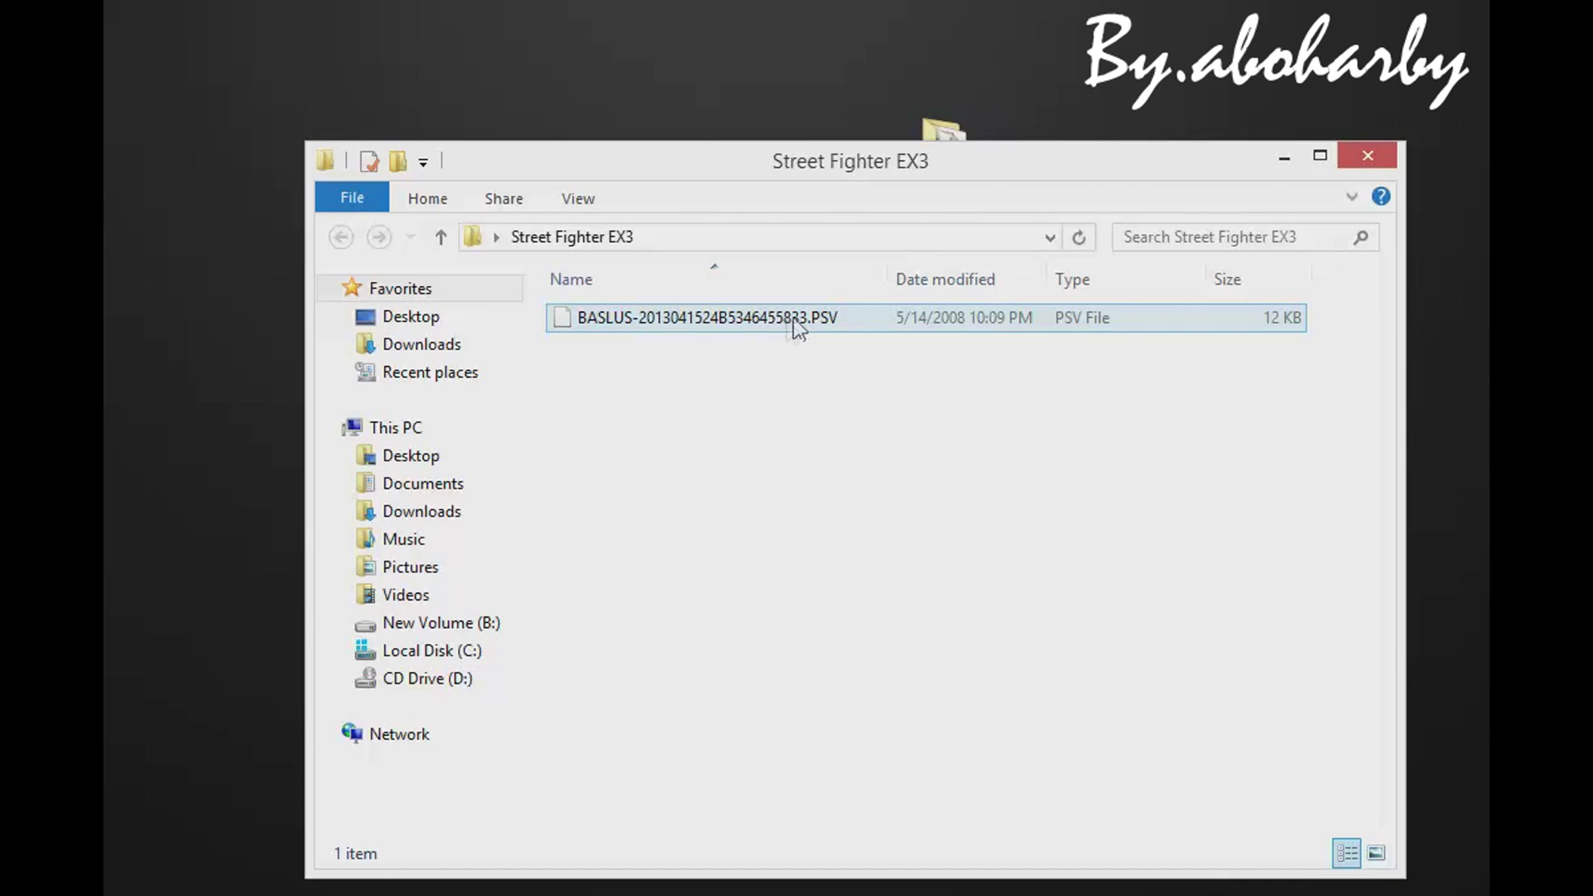
right_click(755, 322)
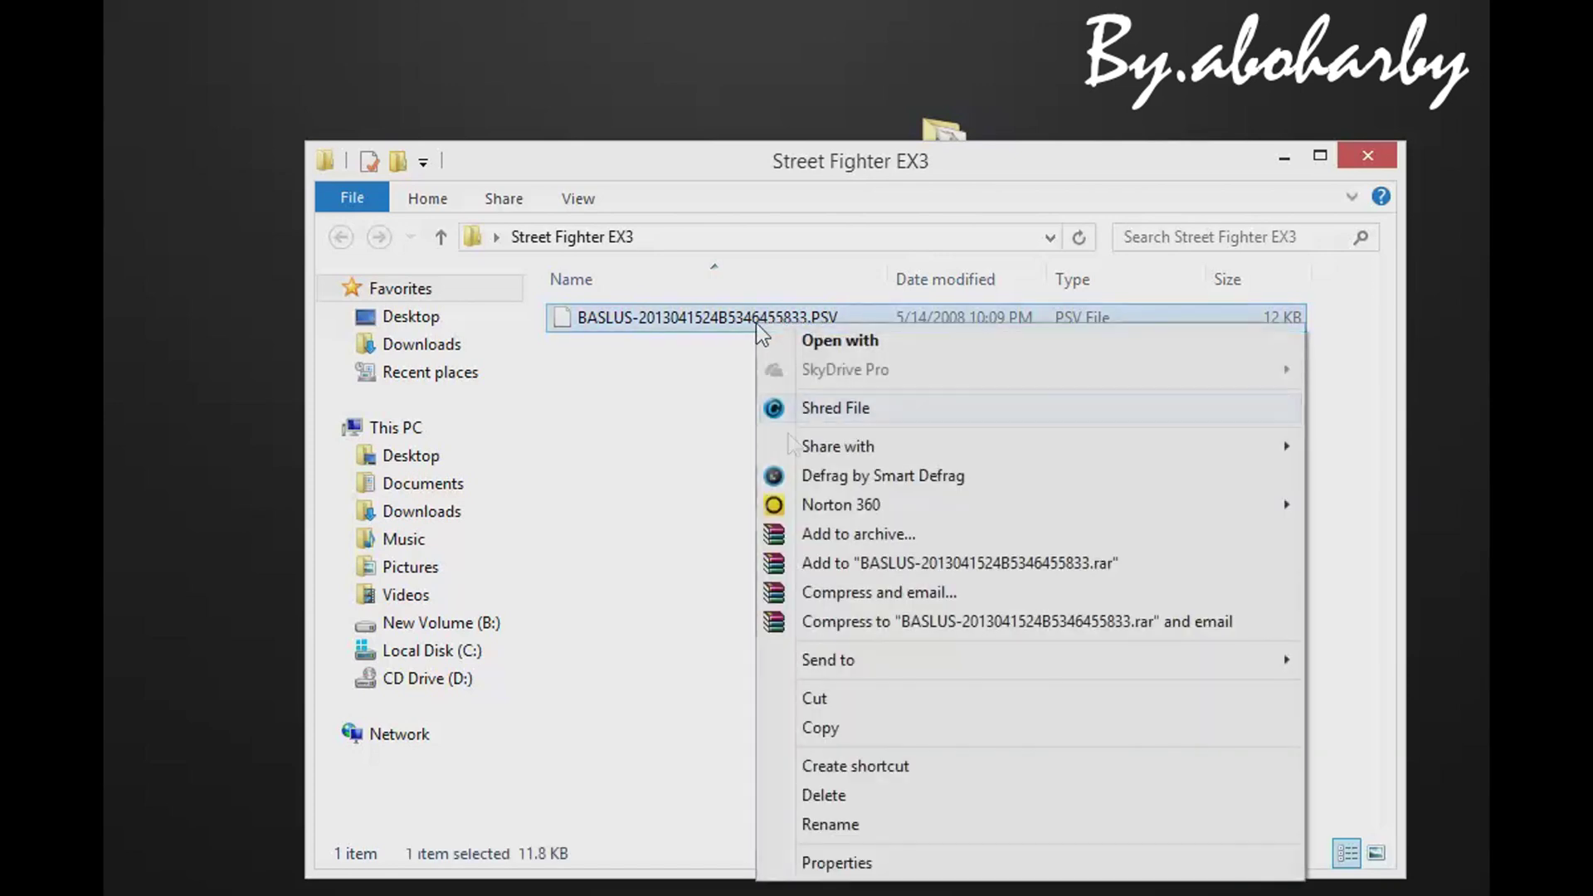
click(822, 727)
click(1369, 155)
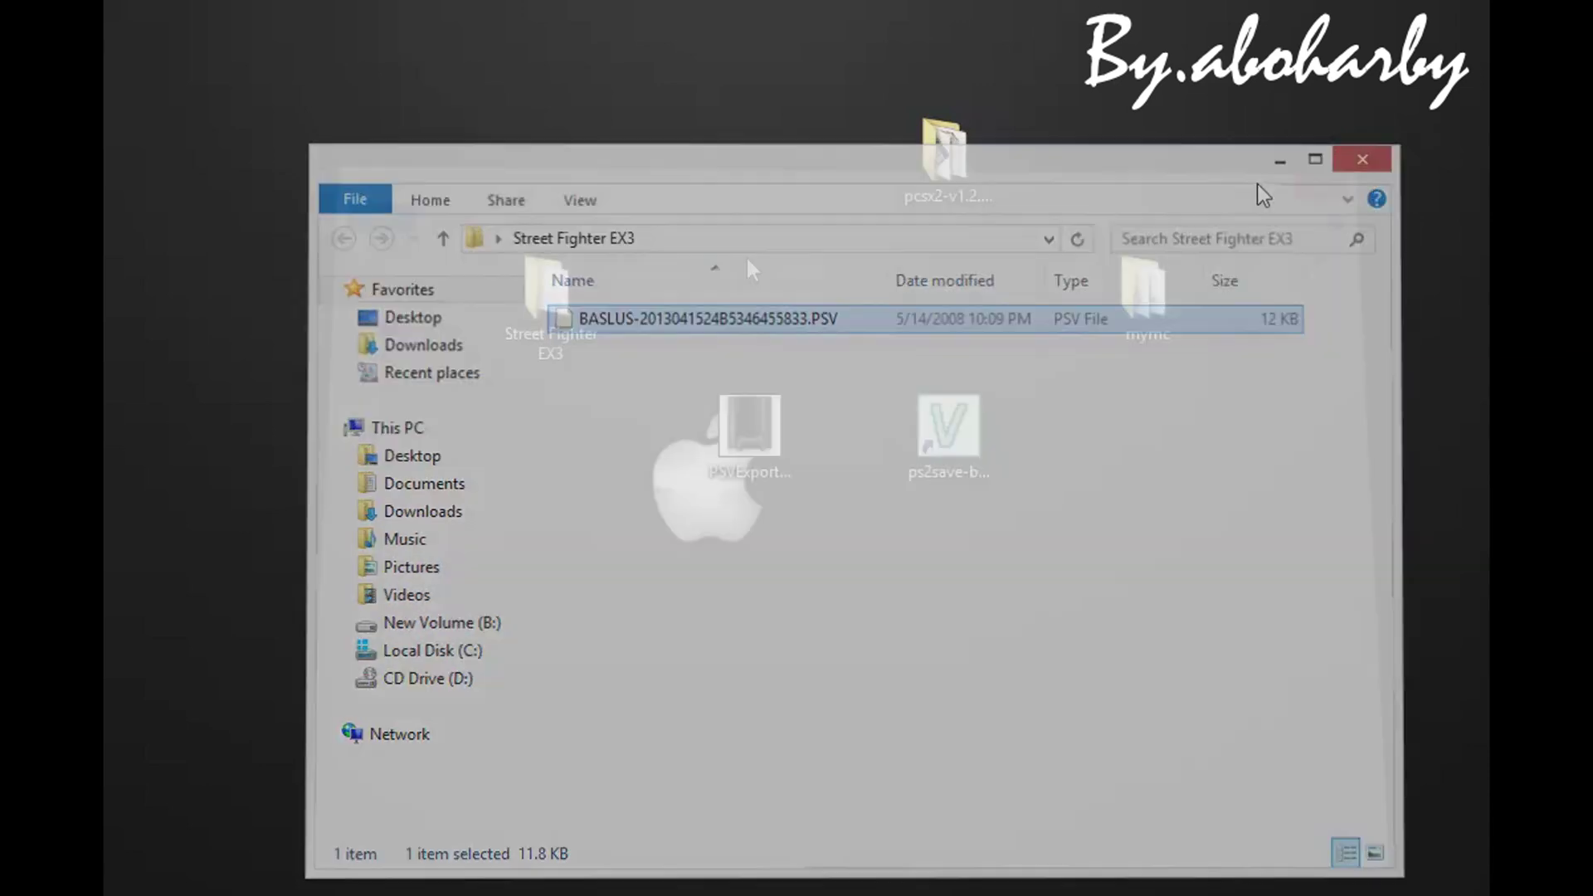
right_click(685, 236)
click(751, 353)
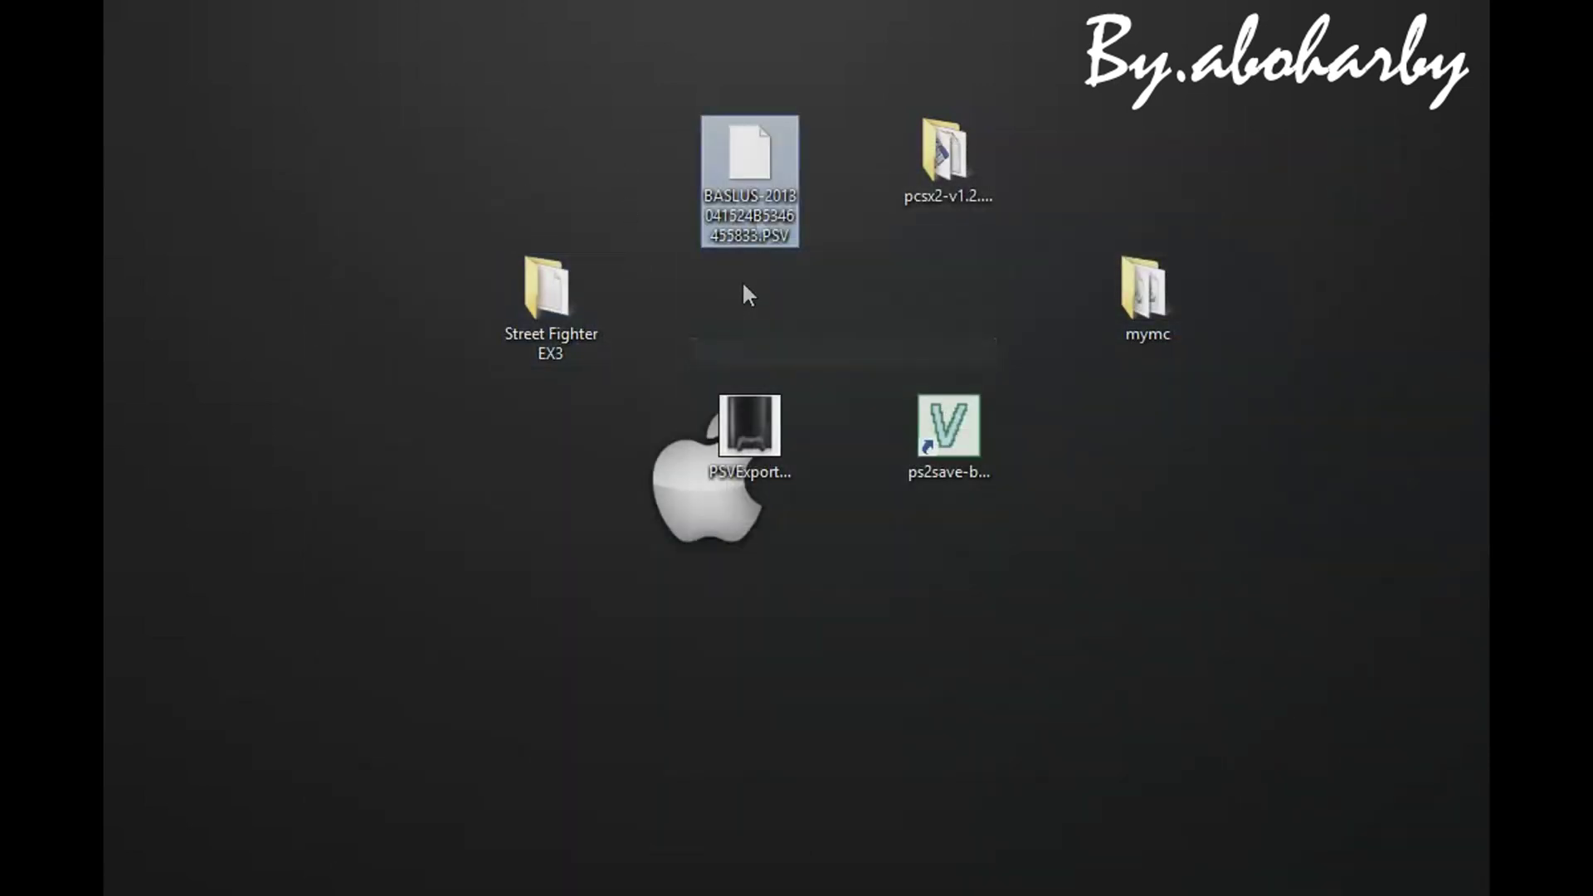
click(666, 332)
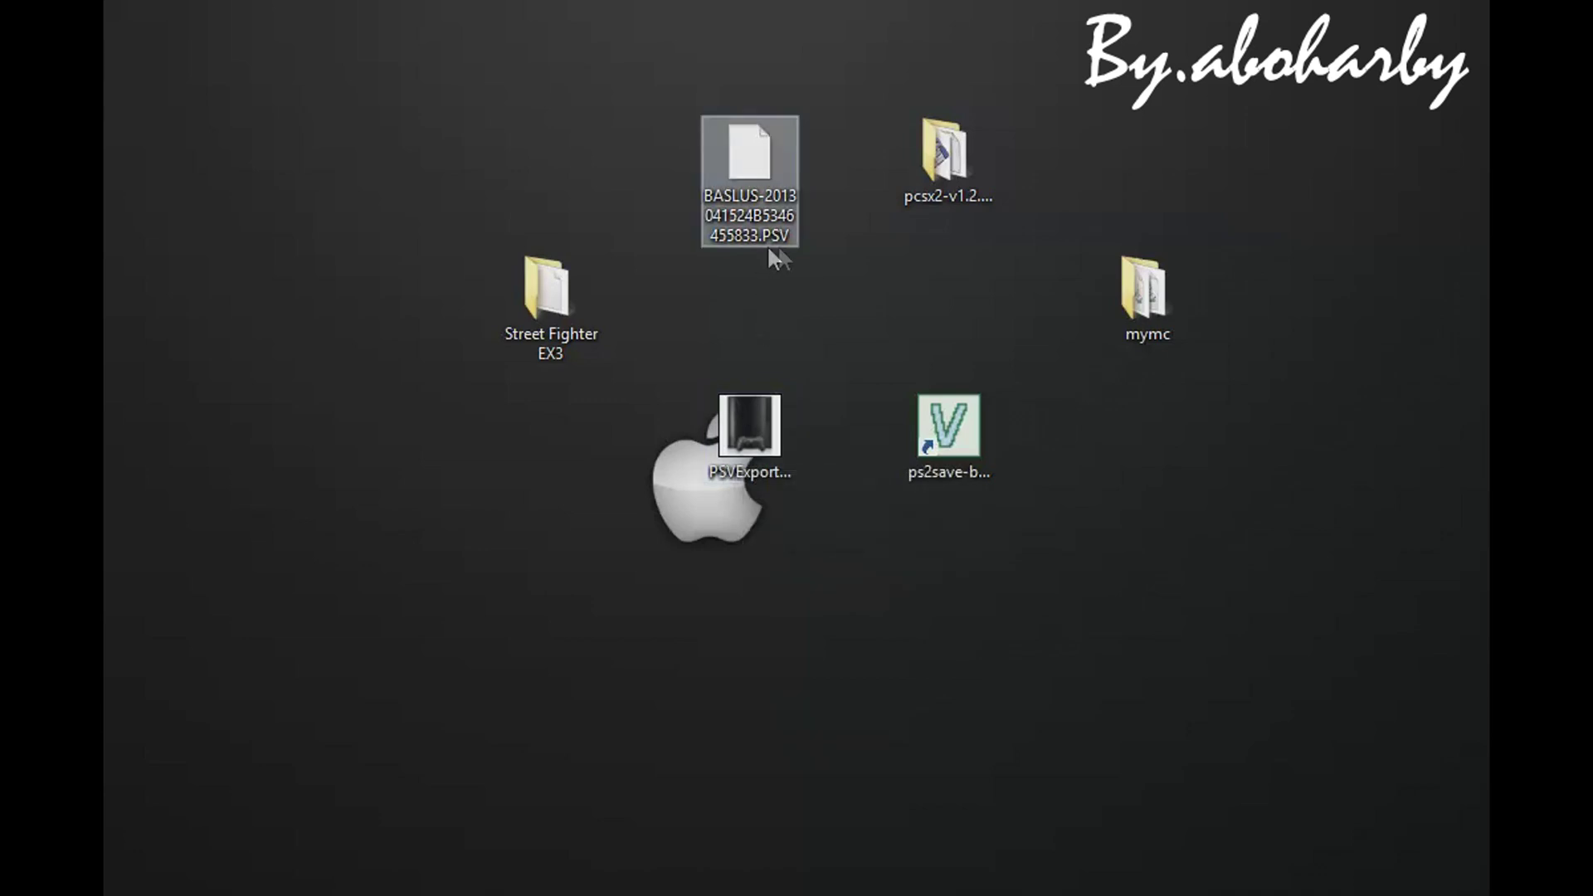
Load the PSV save from the desktop into PSV Exporter, extract all its files to the desktop, and close the program.
double_click(731, 406)
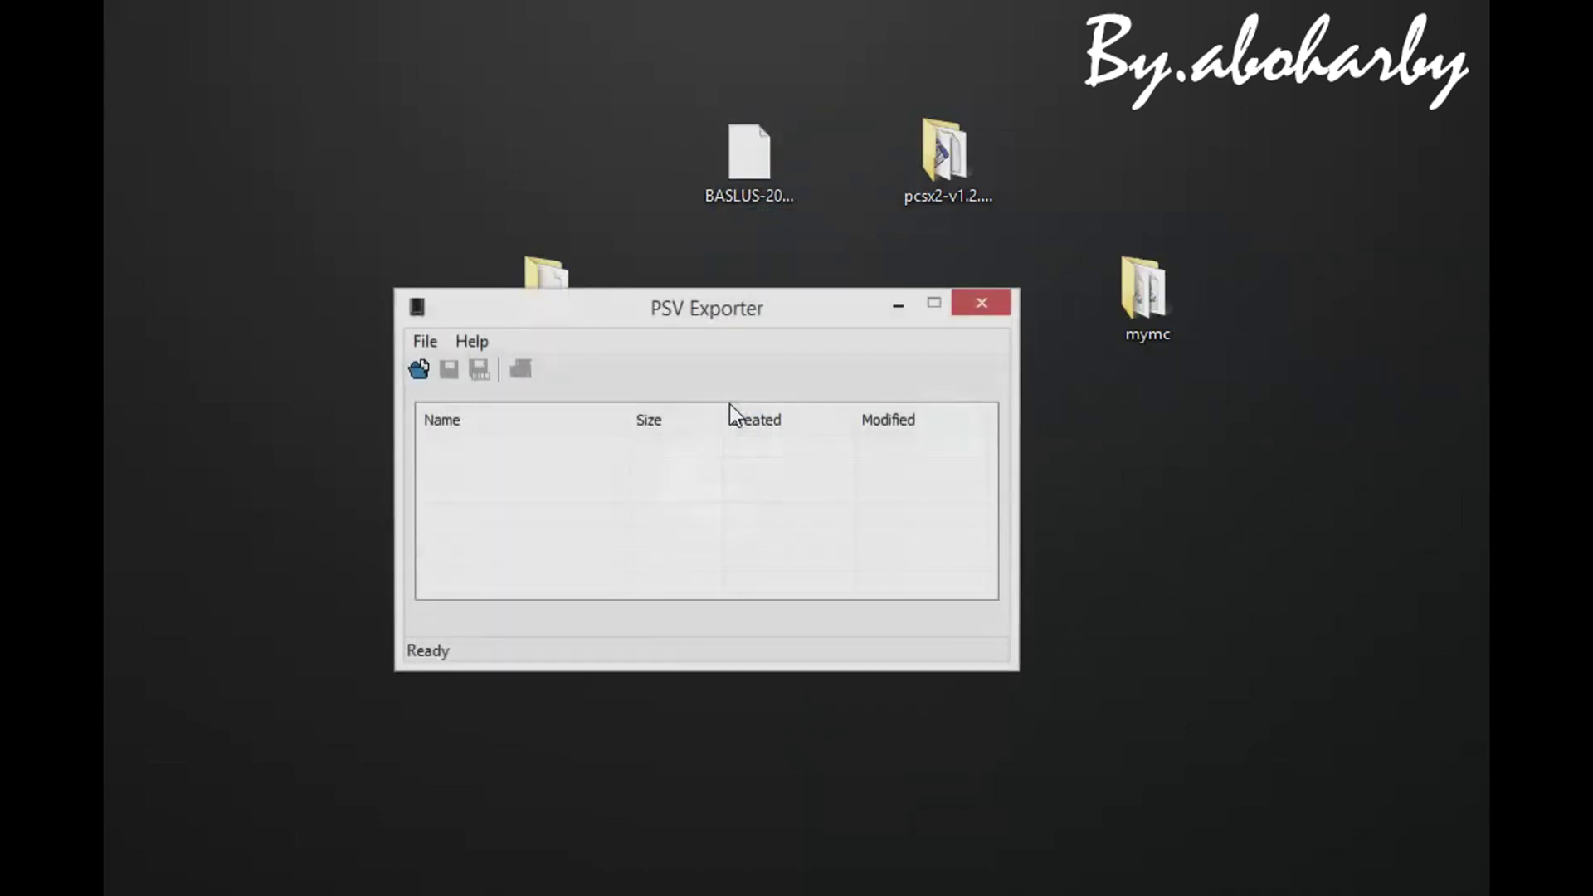
drag(747, 157, 574, 472)
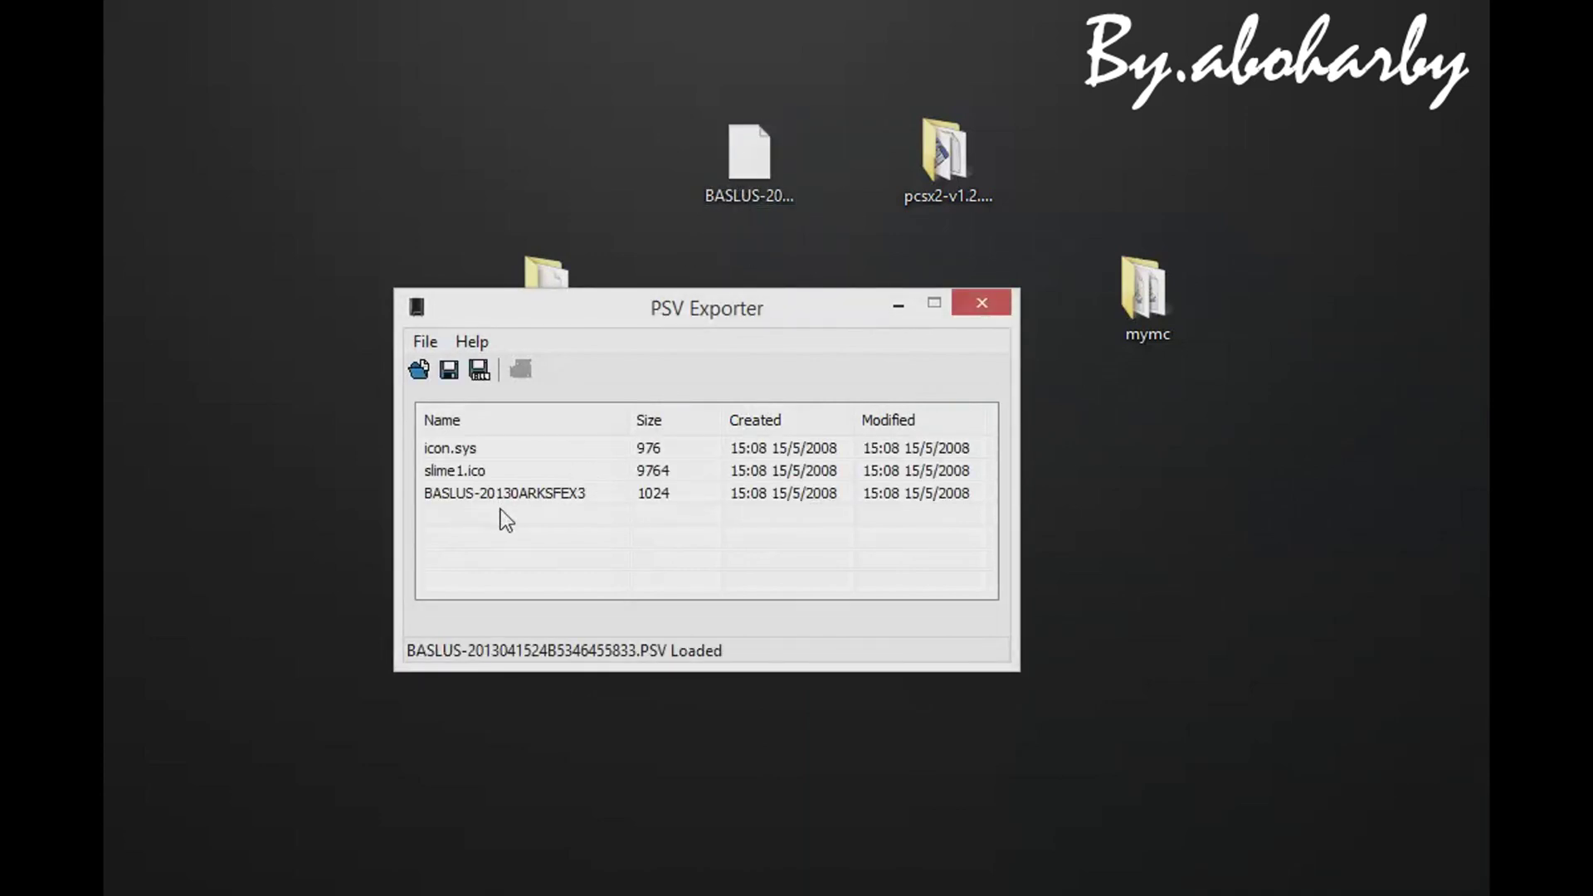
click(425, 341)
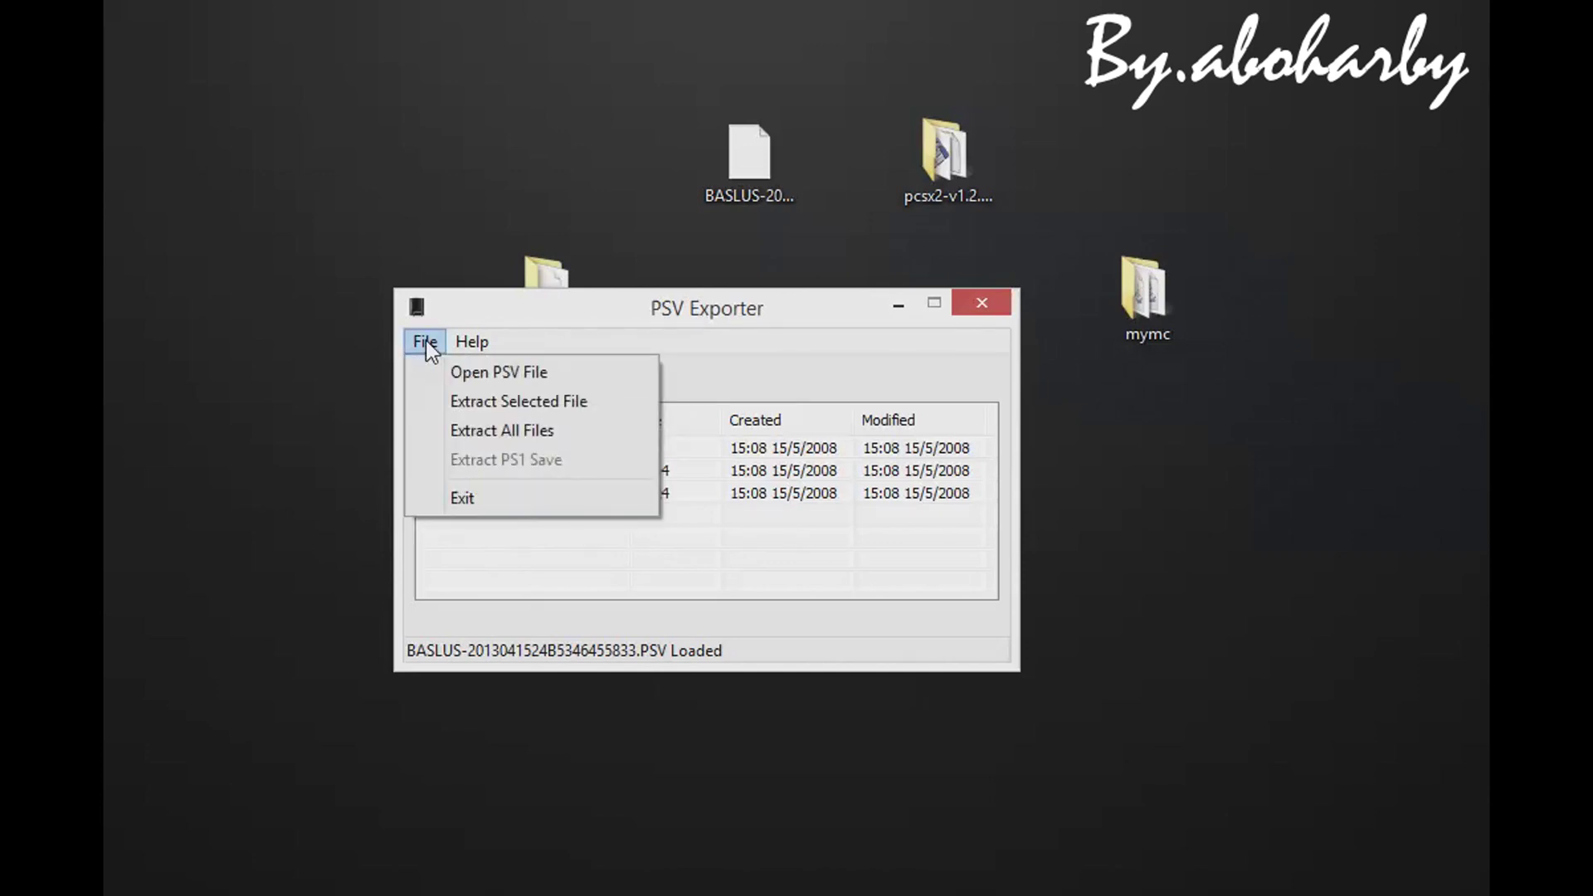
click(469, 438)
double_click(590, 400)
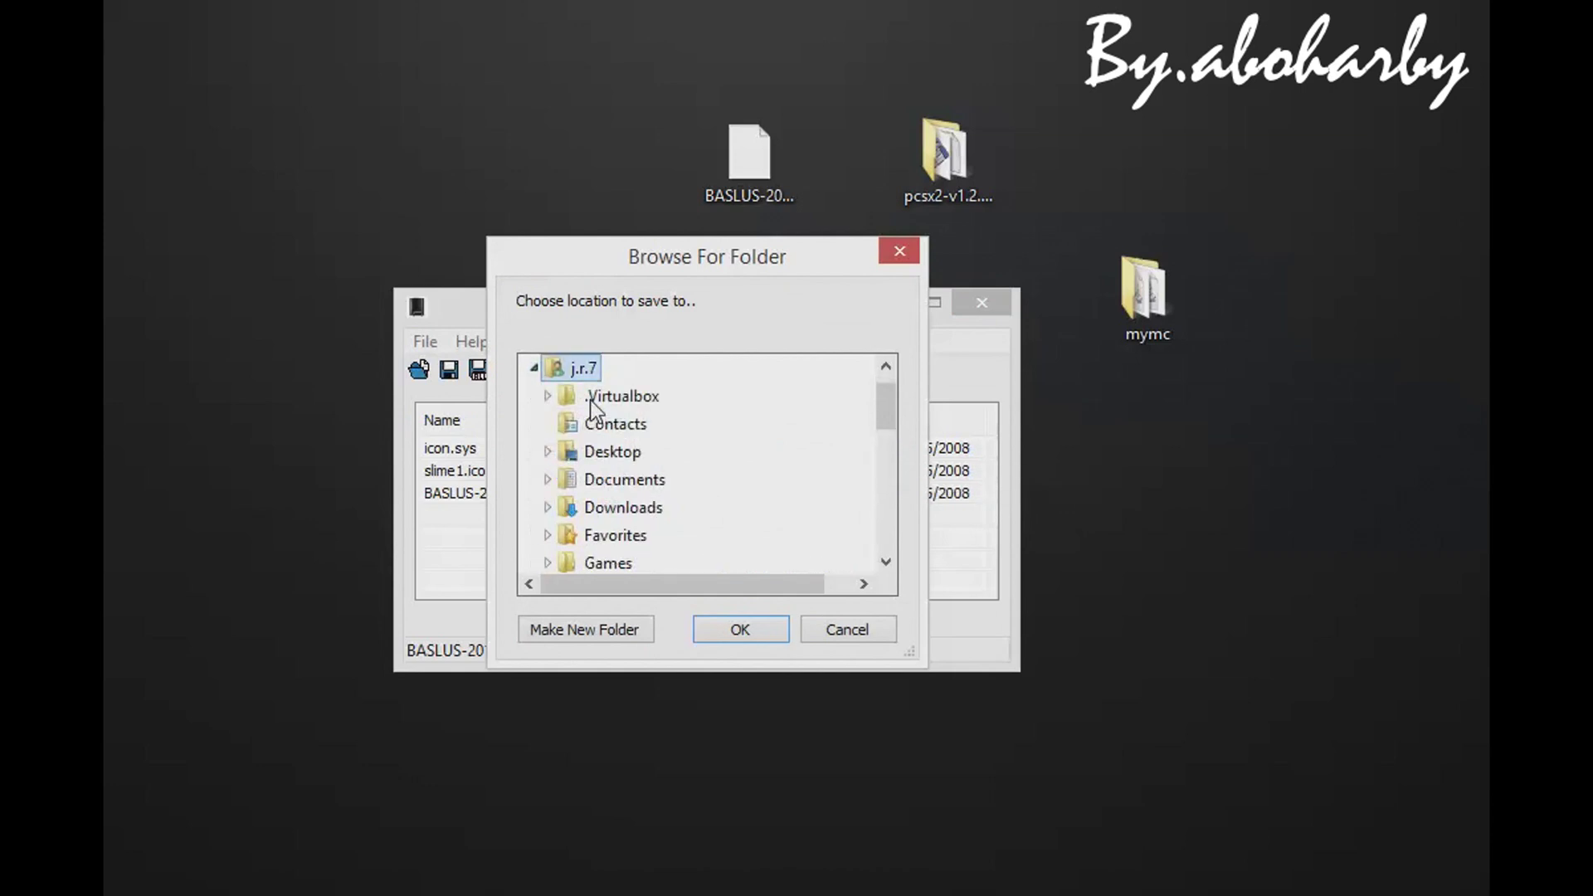
click(606, 369)
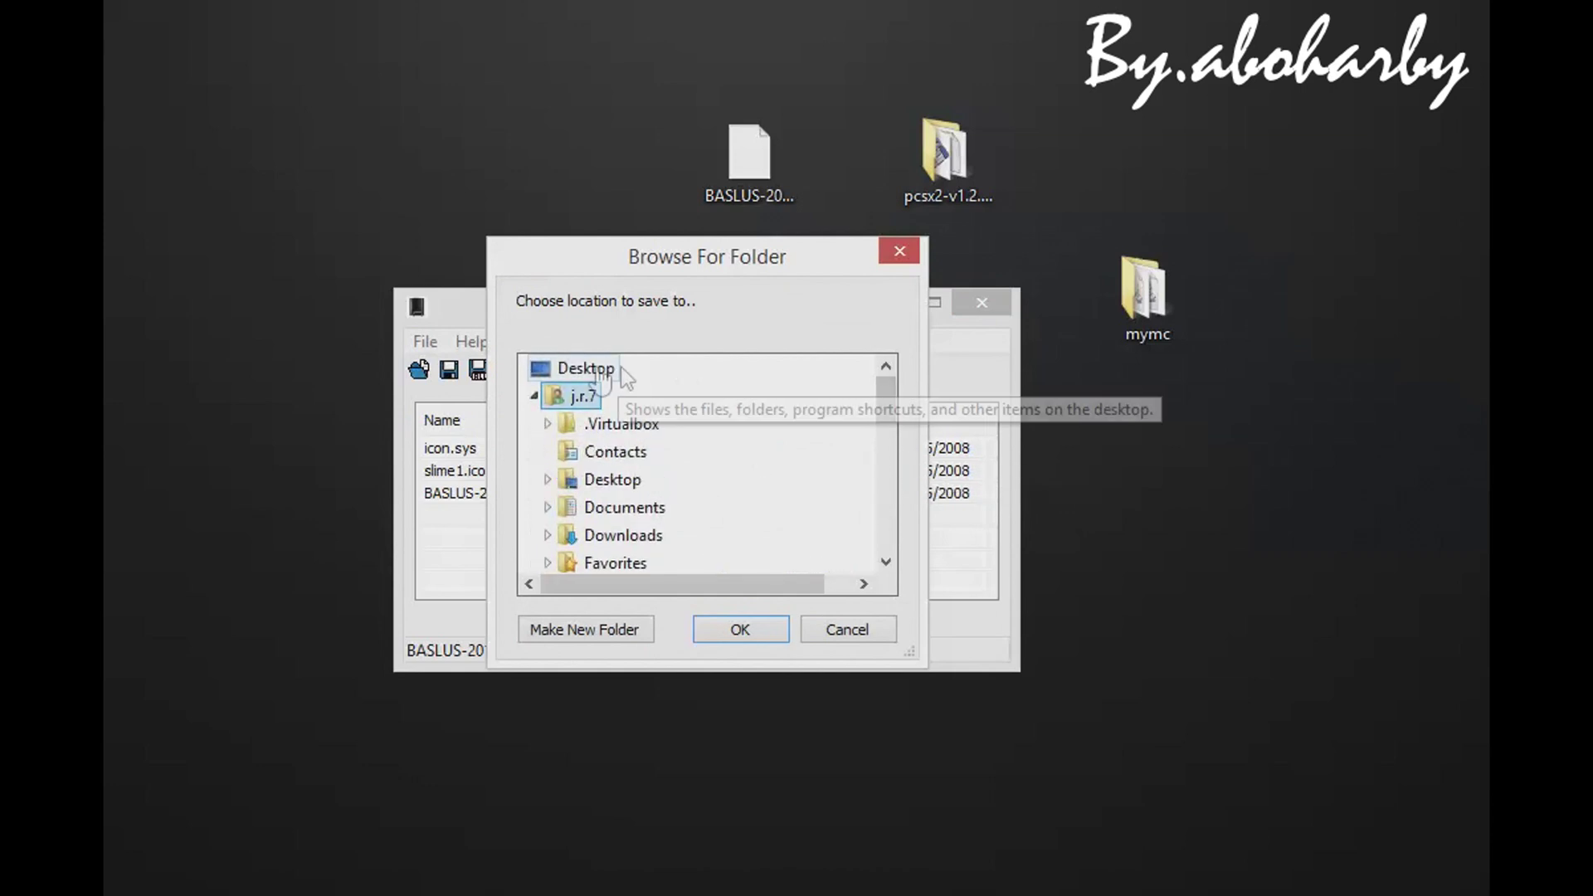
click(736, 629)
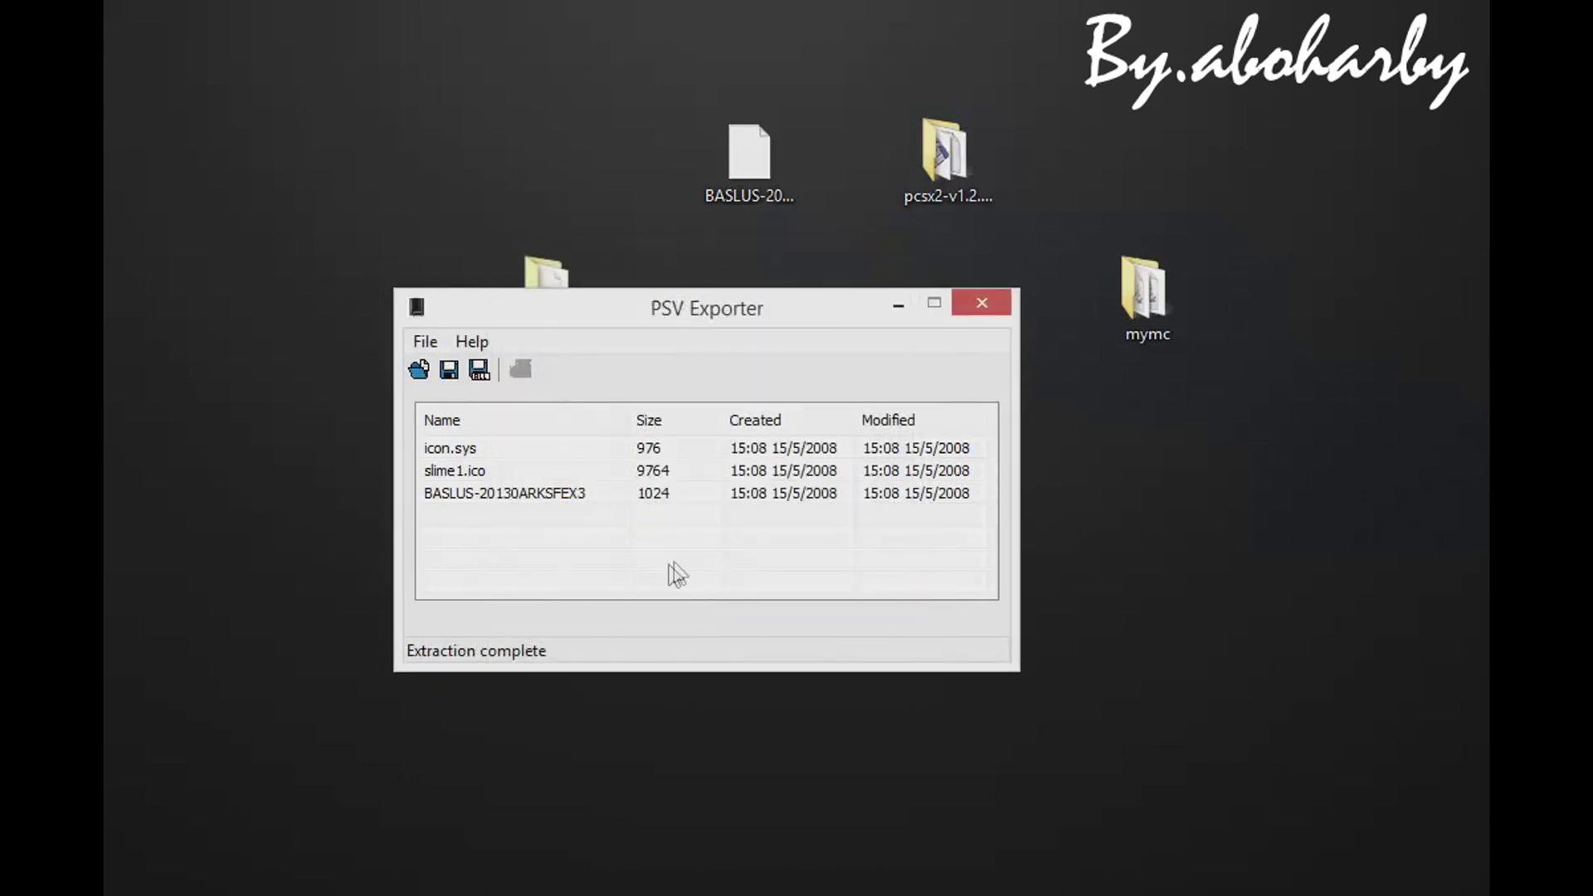
click(979, 306)
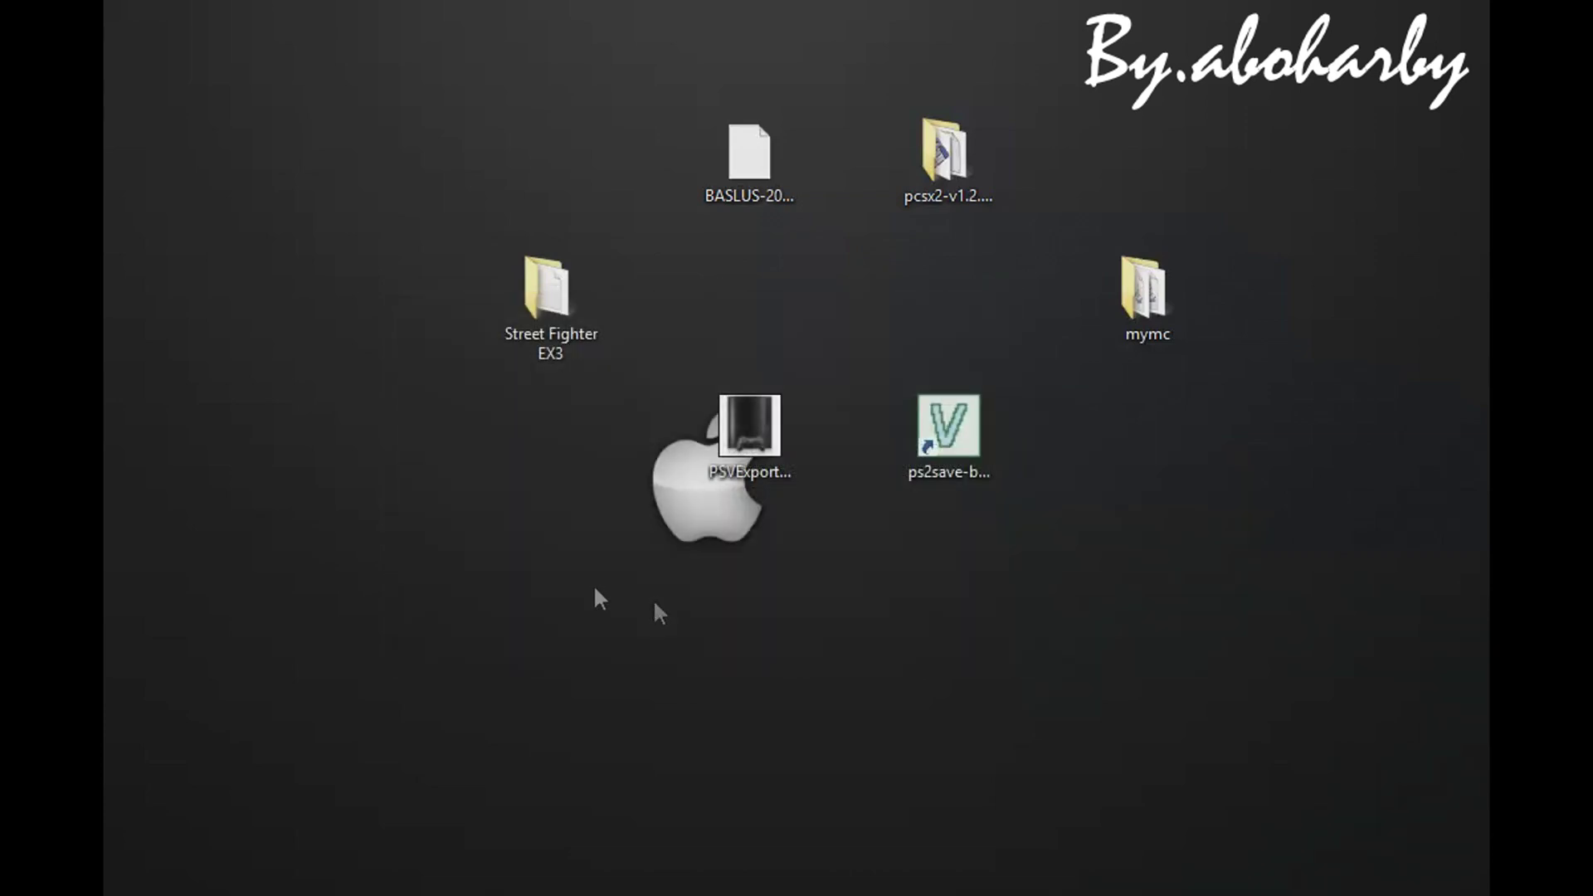
Place the extracted BASLUS-20130ARKSFEX3 folder above the Street Fighter EX3 folder and copy its name.
drag(190, 259, 551, 115)
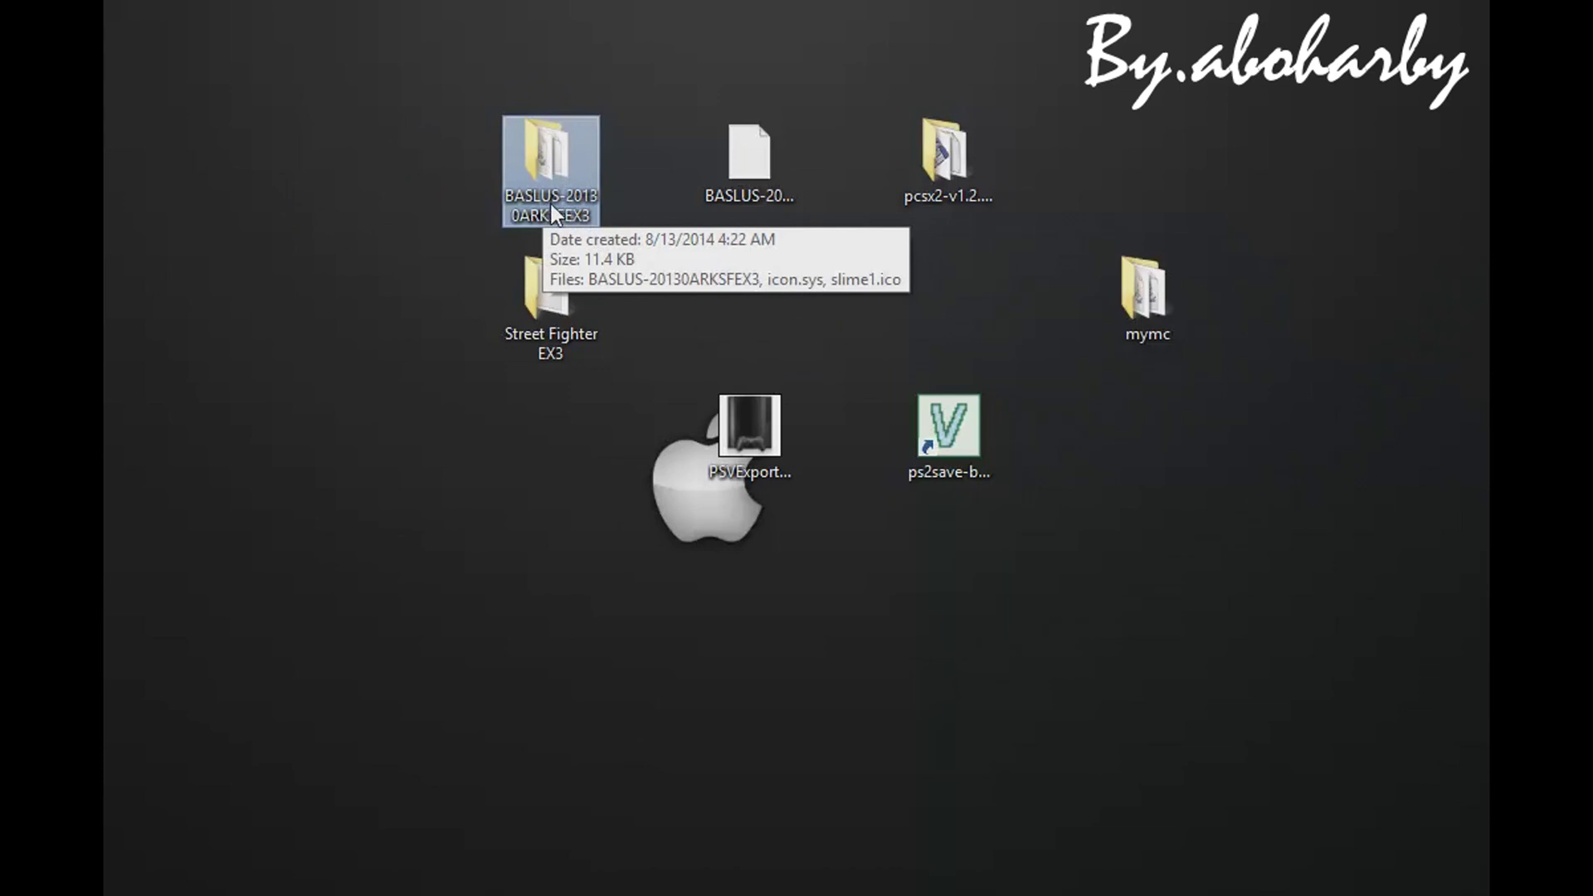
click(554, 214)
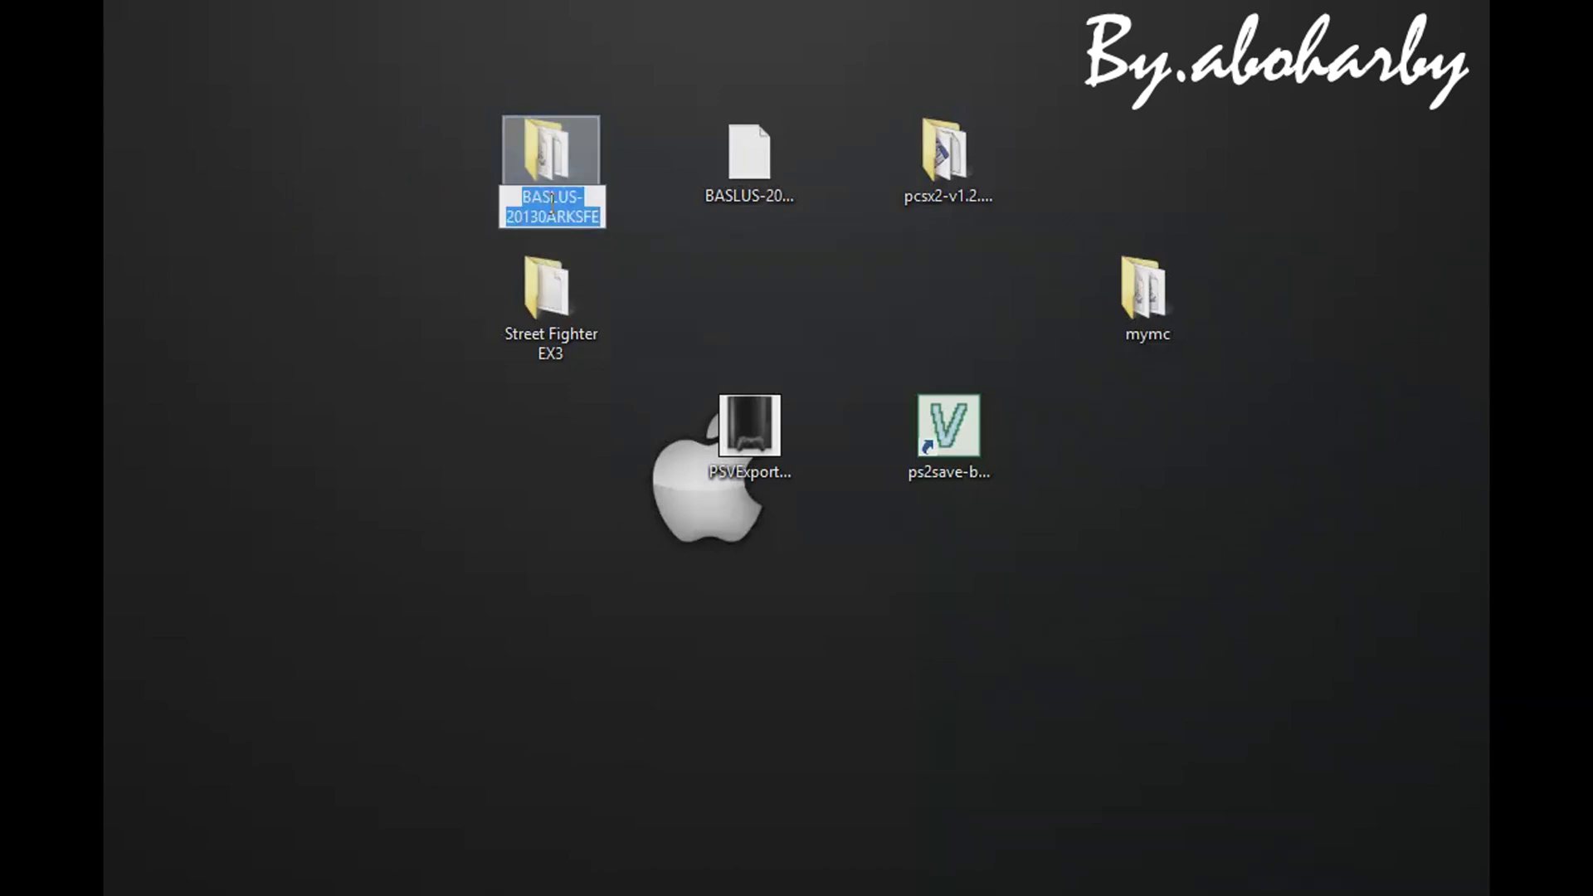
right_click(555, 216)
click(615, 290)
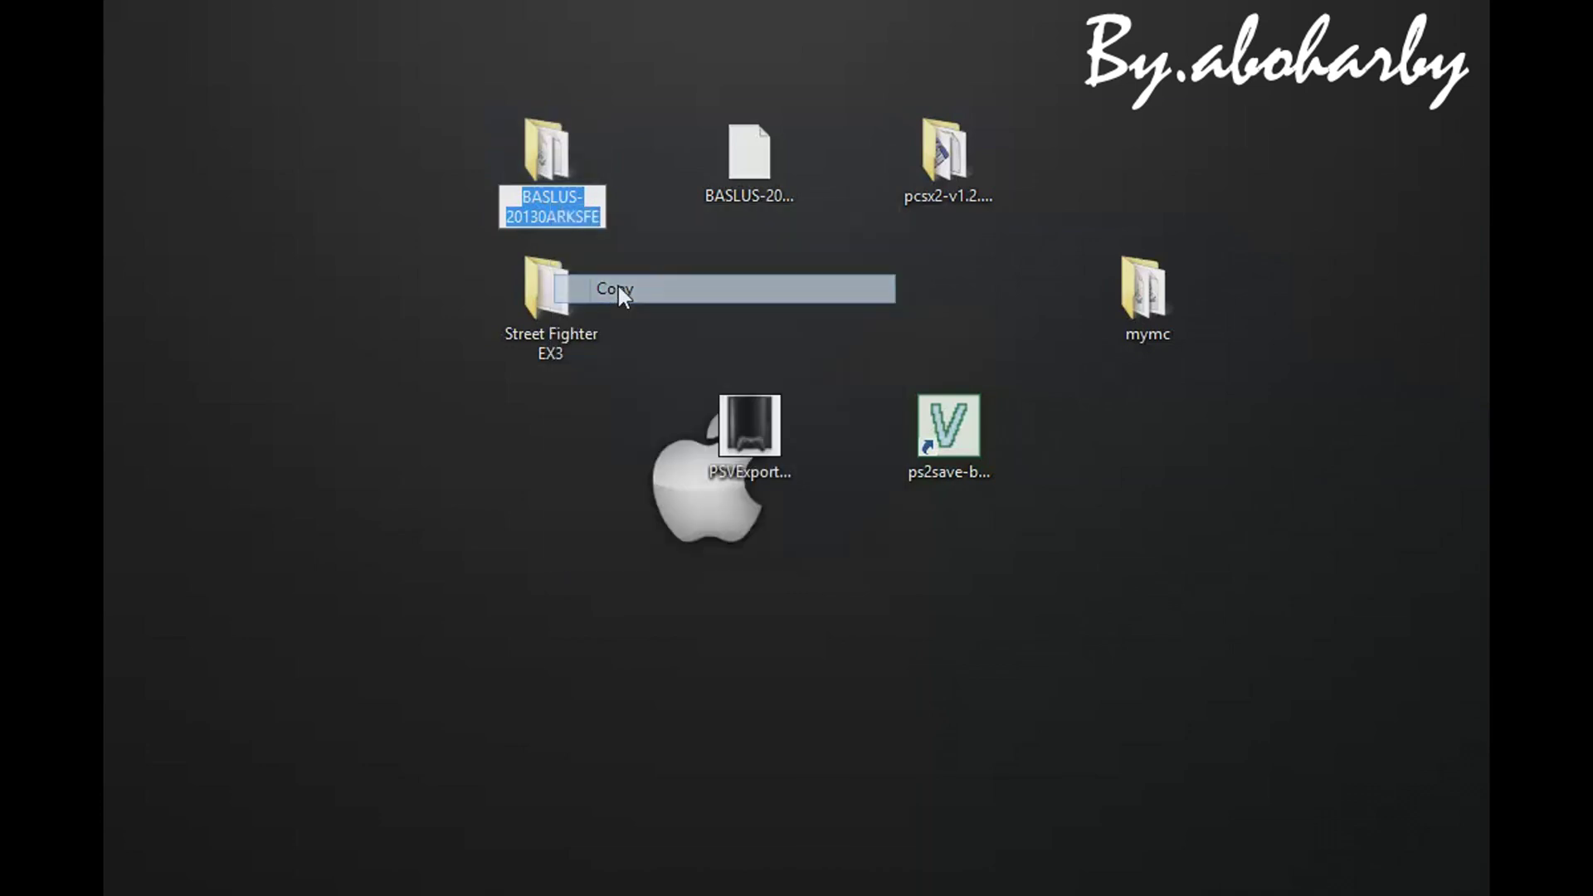
Open the extracted BASLUS-20130ARKSFEX3 folder to review its files, and leave its window minimized.
key(Return)
double_click(569, 148)
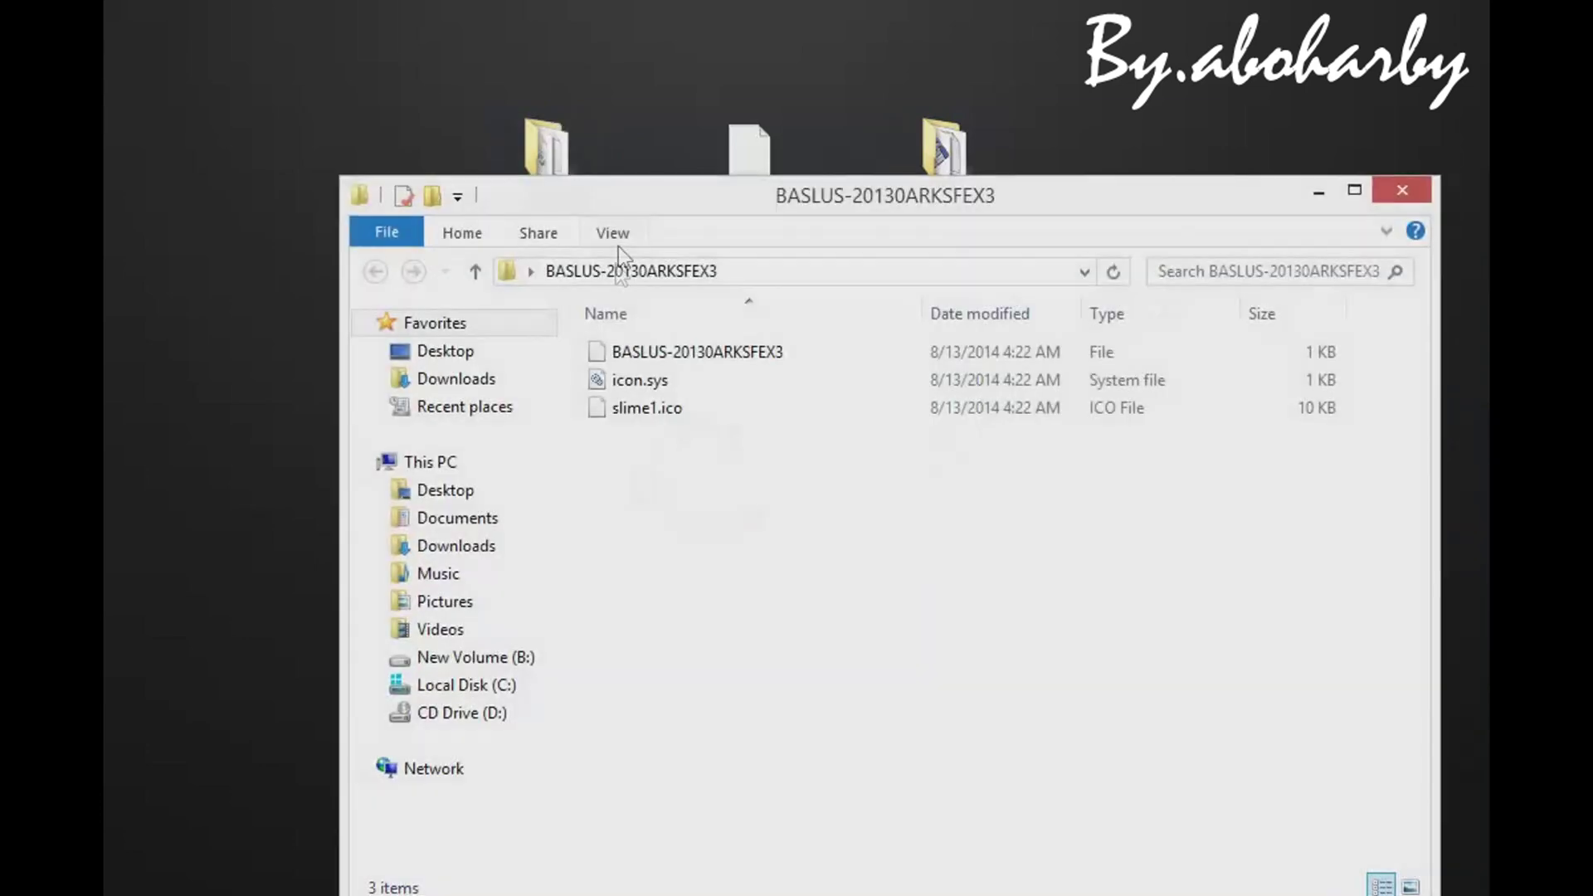
drag(892, 197, 834, 163)
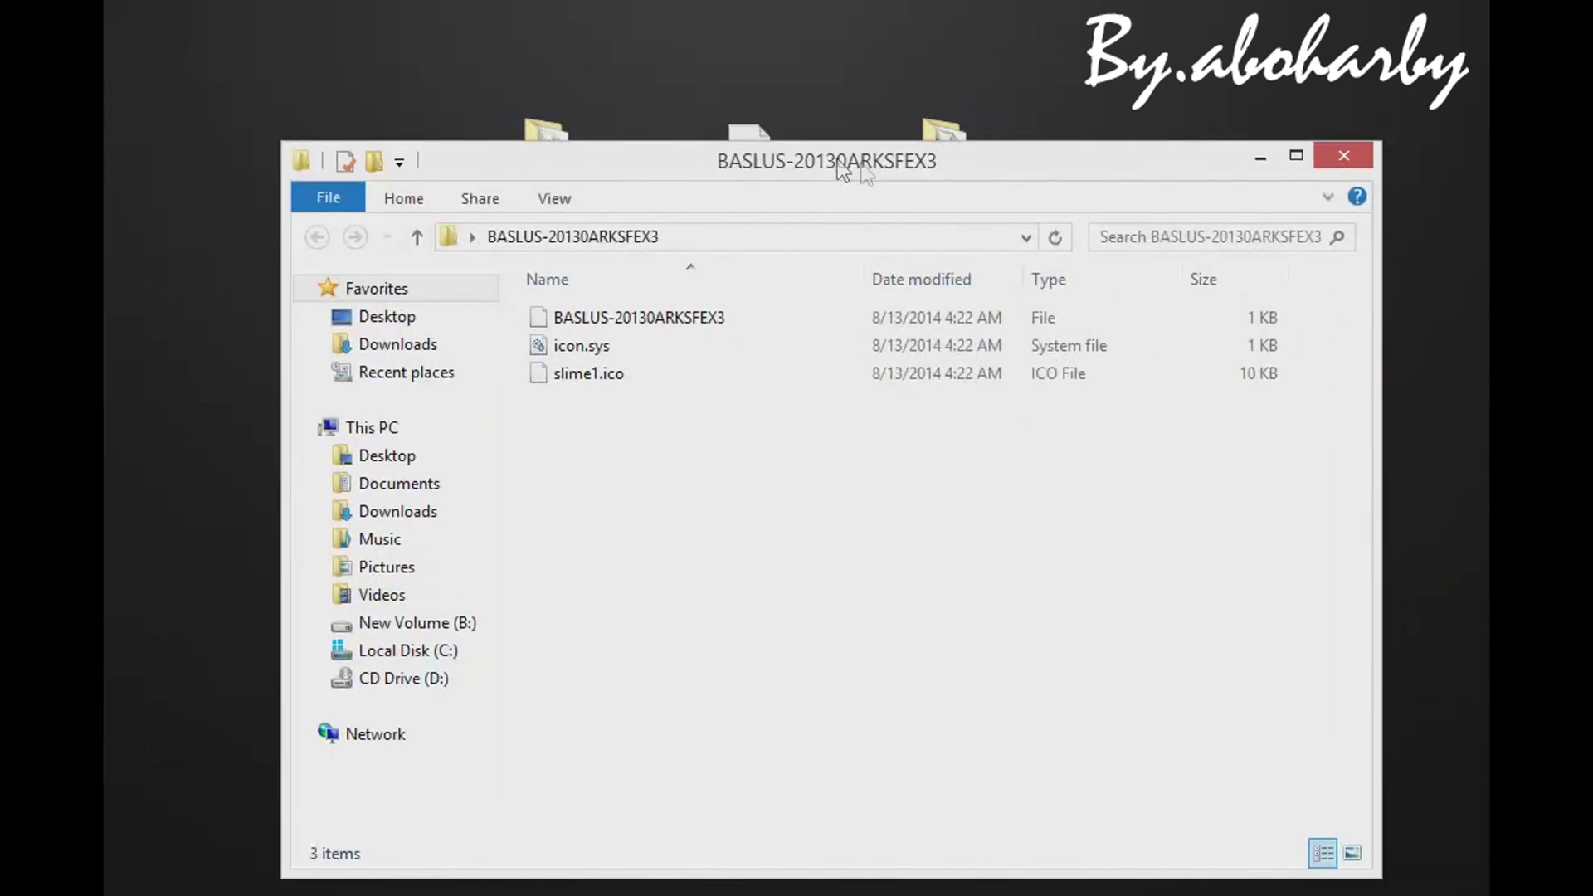
click(1255, 157)
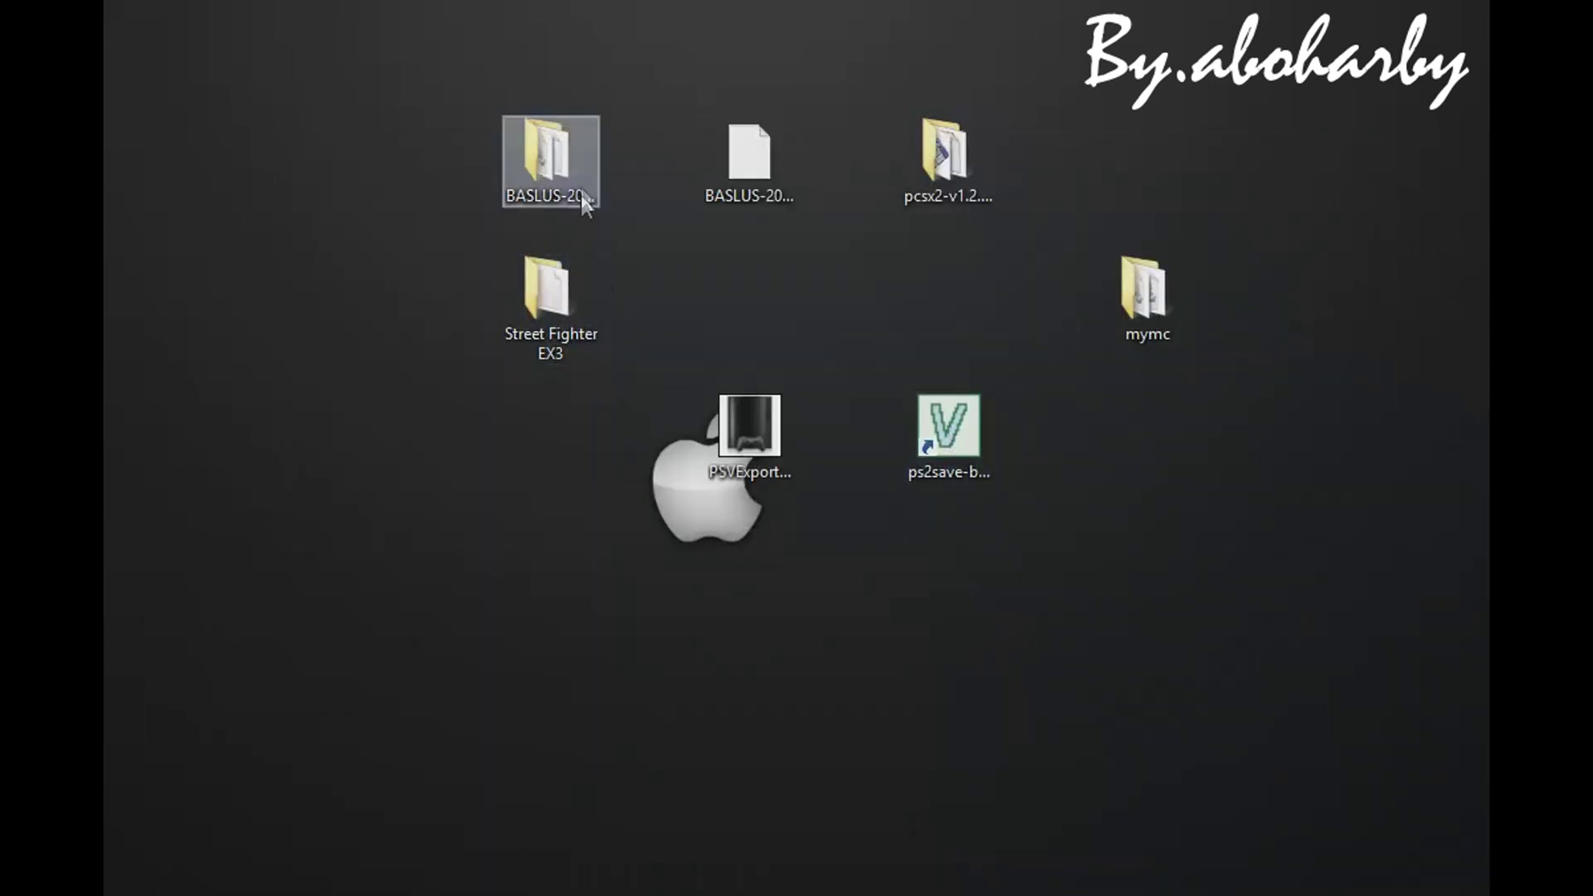
mouse_move(282, 892)
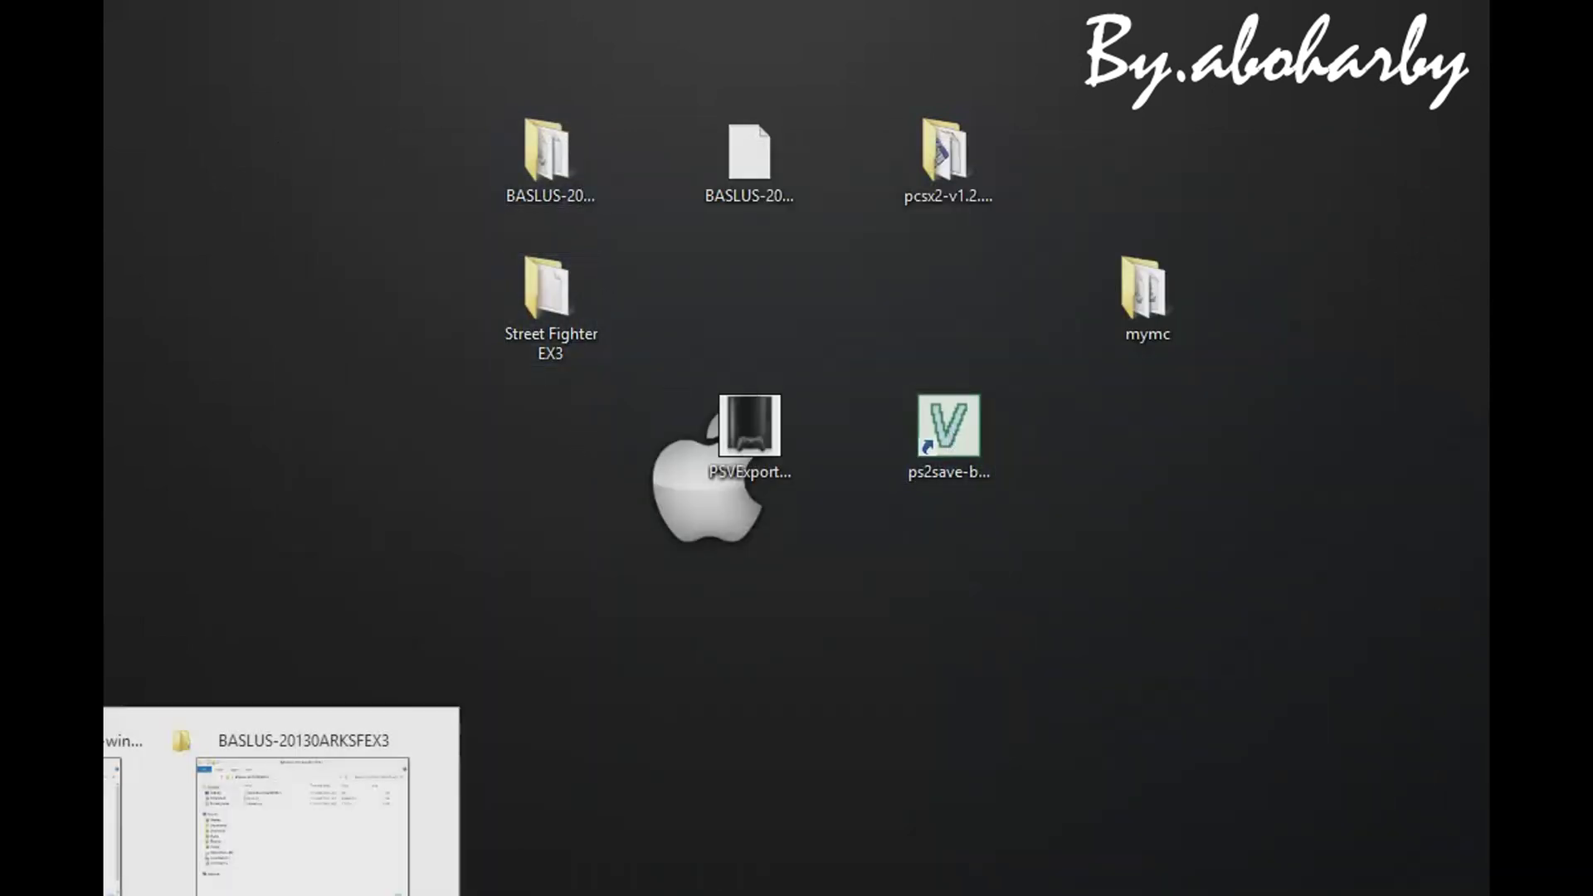
click(362, 872)
click(590, 321)
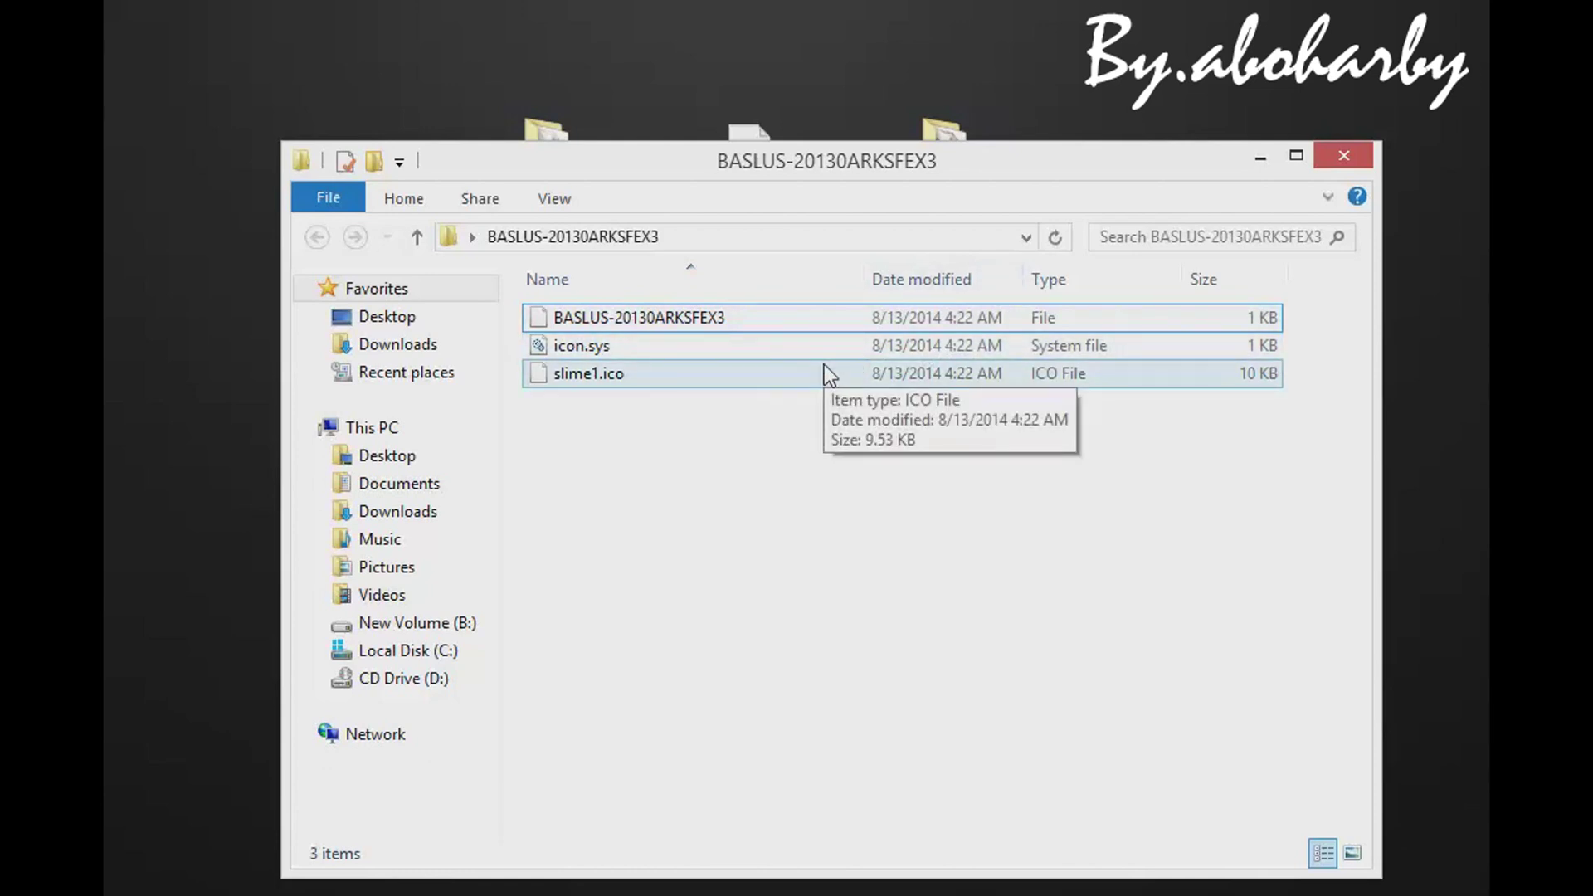
click(1259, 158)
Launch PS2 Save Builder and add BASLUS-20130ARKSFEX3, icon.sys and slime1.ico from the extracted folder to its file list.
click(951, 427)
double_click(963, 430)
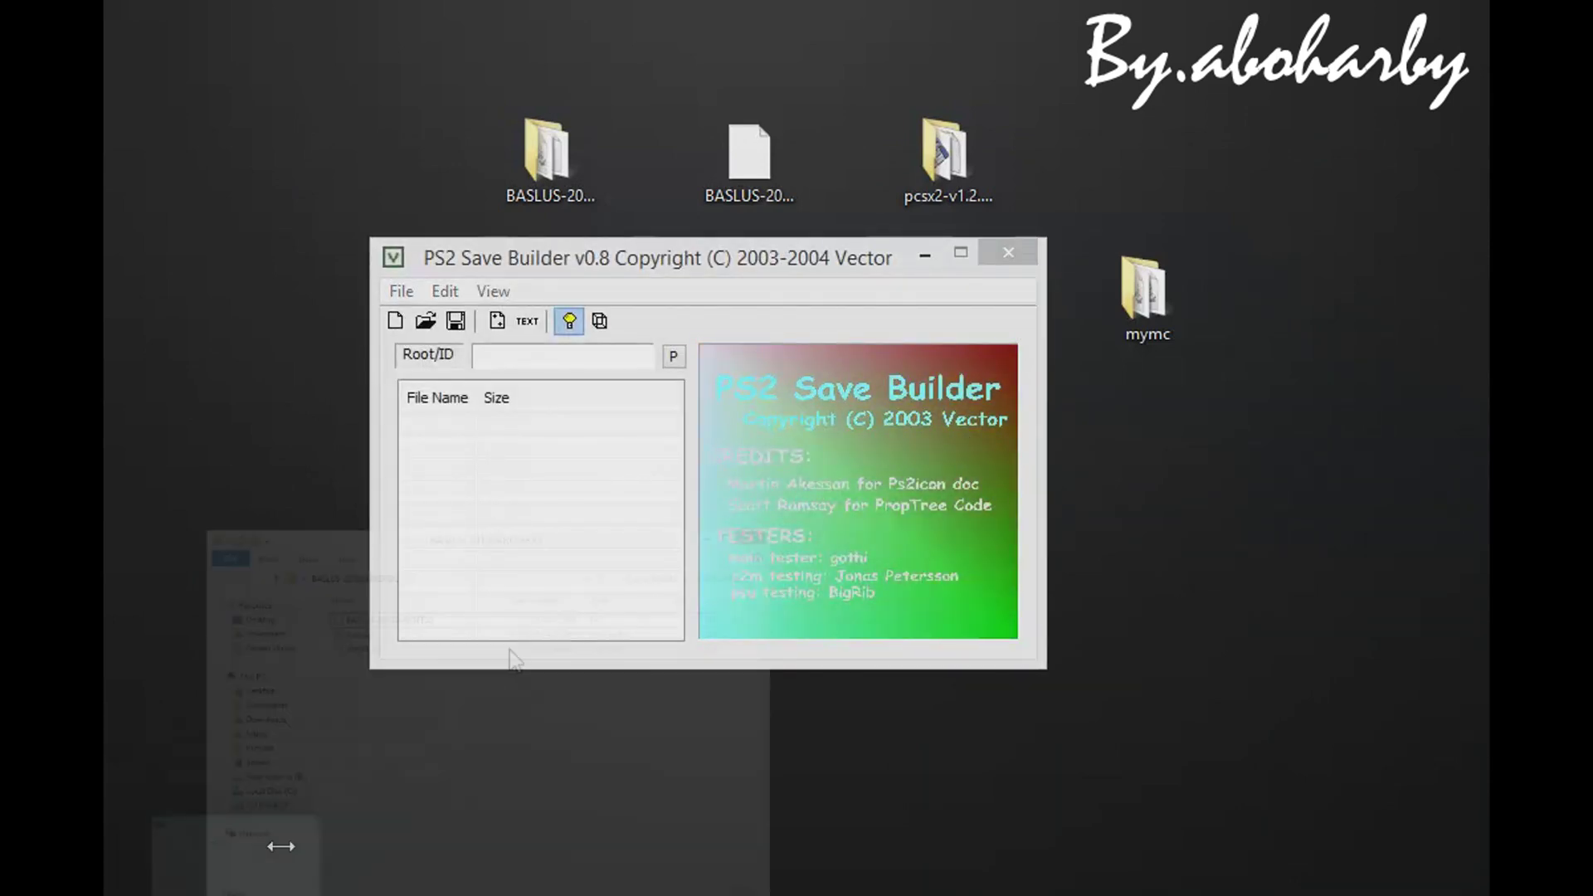
click(277, 843)
drag(589, 437, 560, 546)
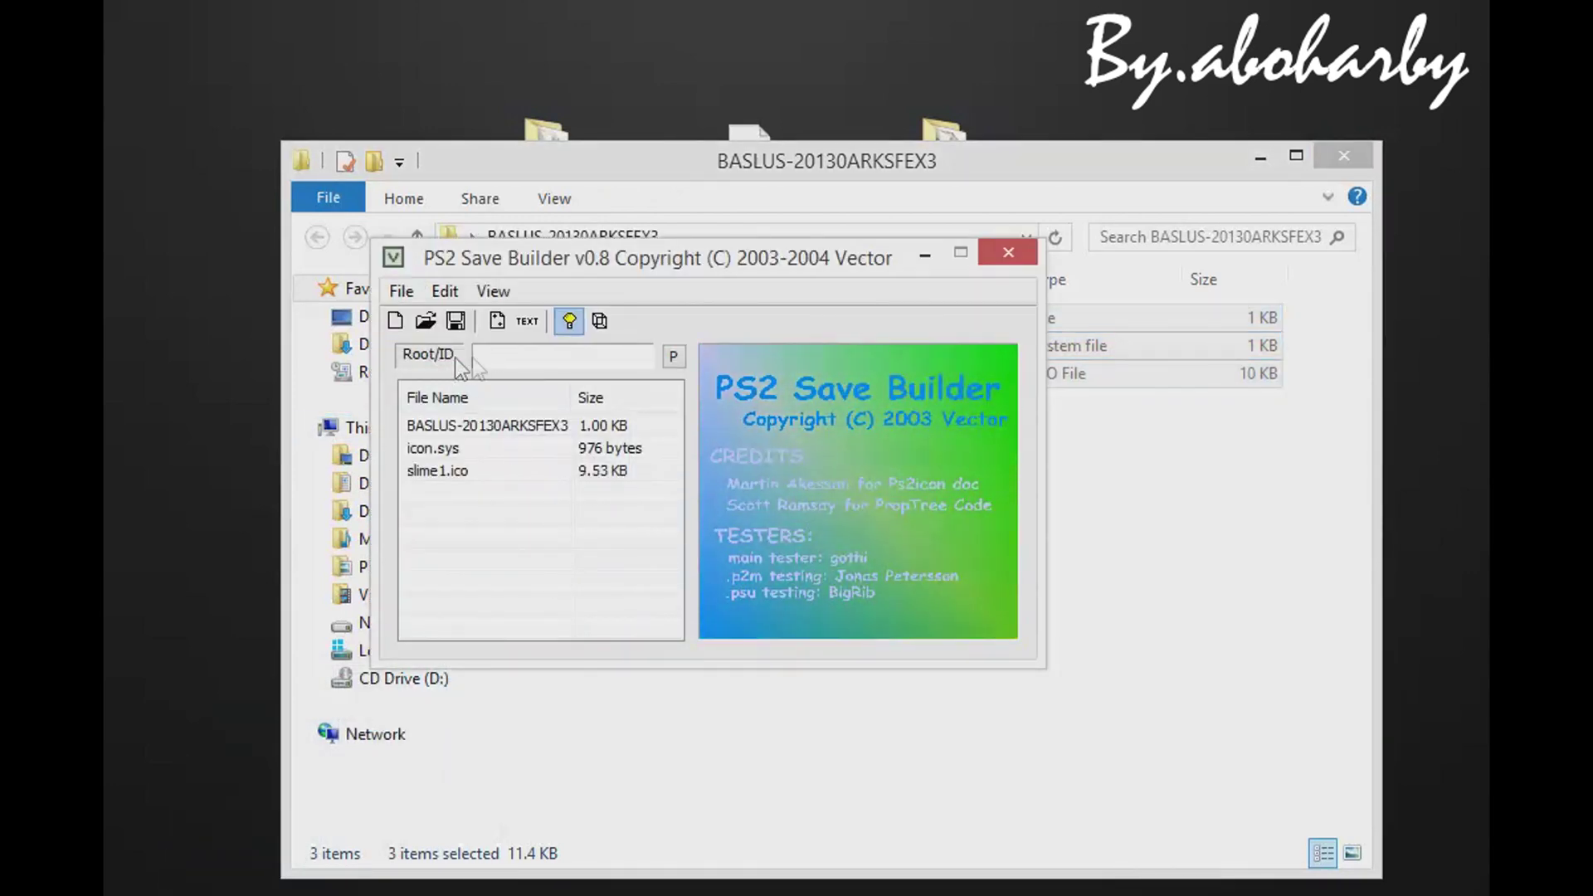
Paste the copied folder name BASLUS-20130ARKSFEX3 as the save's Root/ID.
click(498, 356)
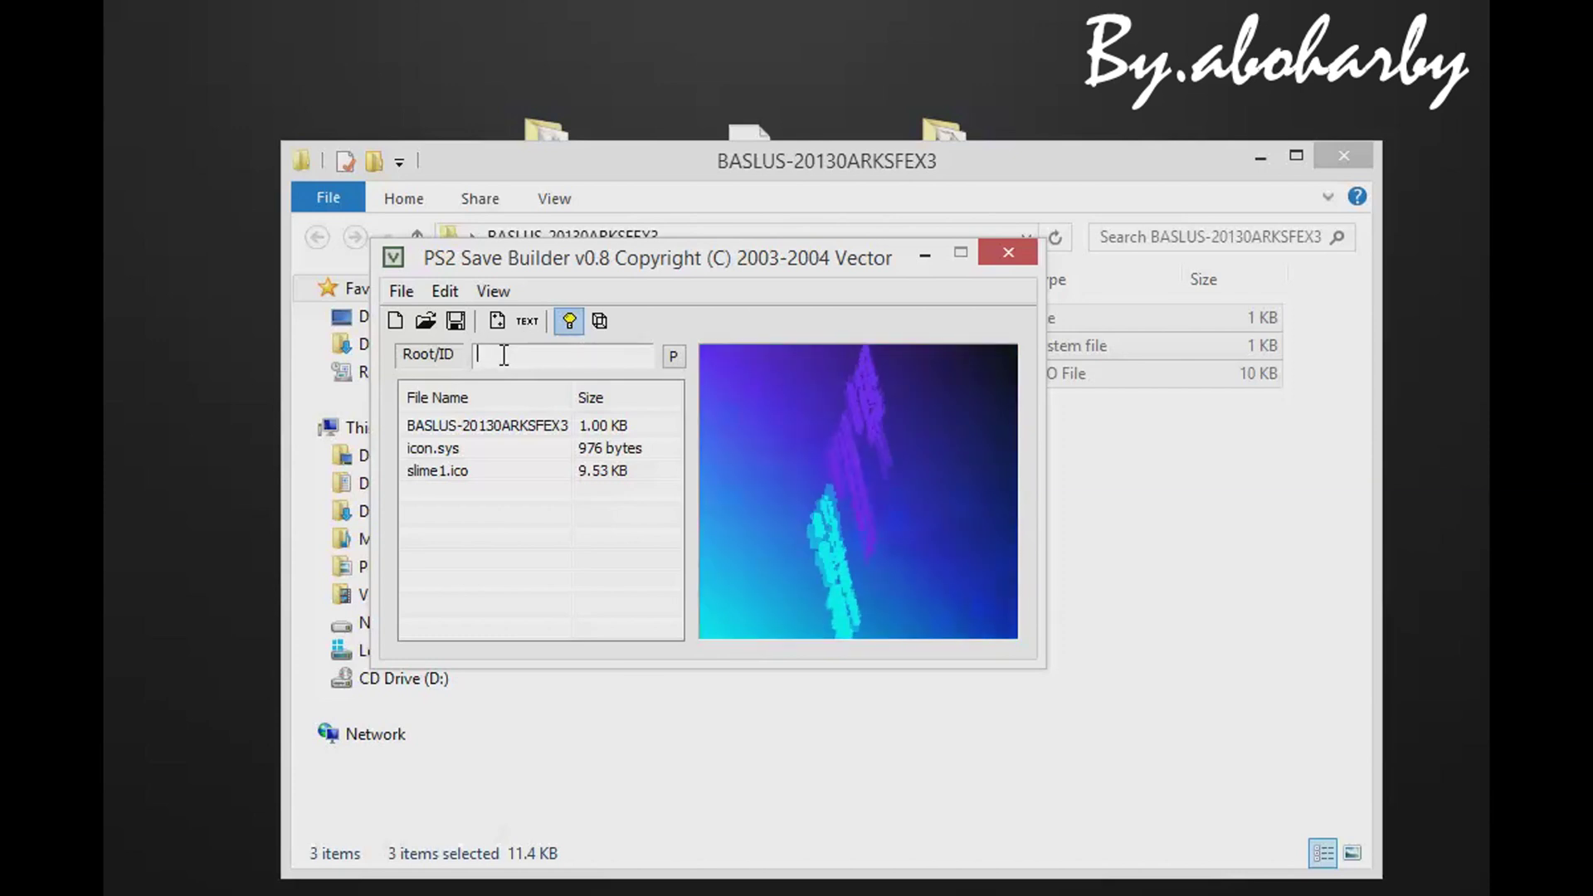
right_click(502, 355)
click(560, 469)
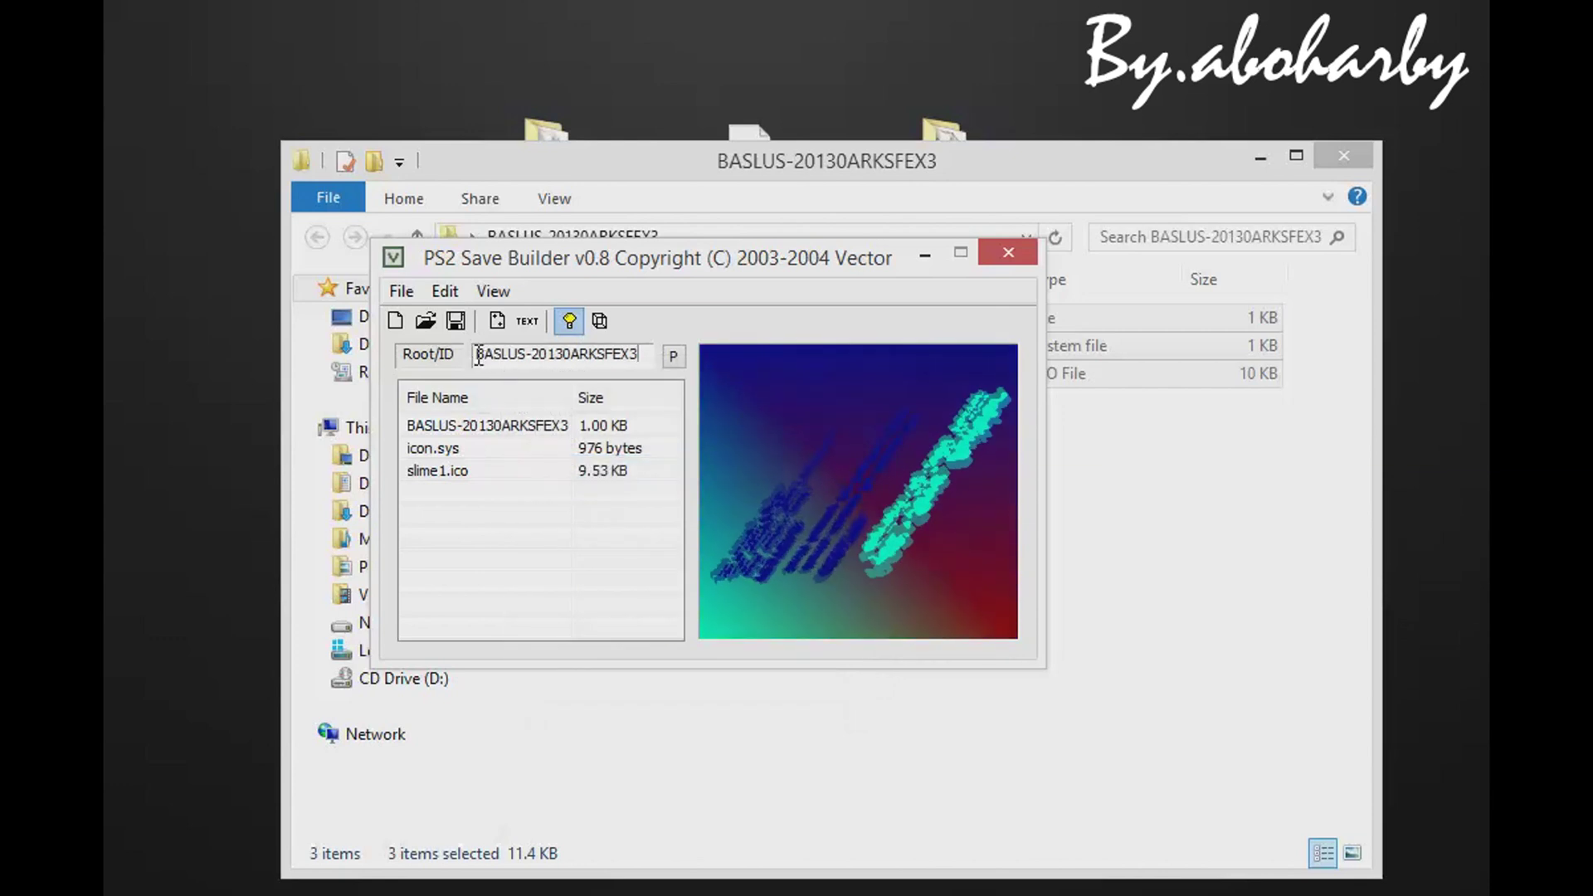
drag(477, 355, 635, 357)
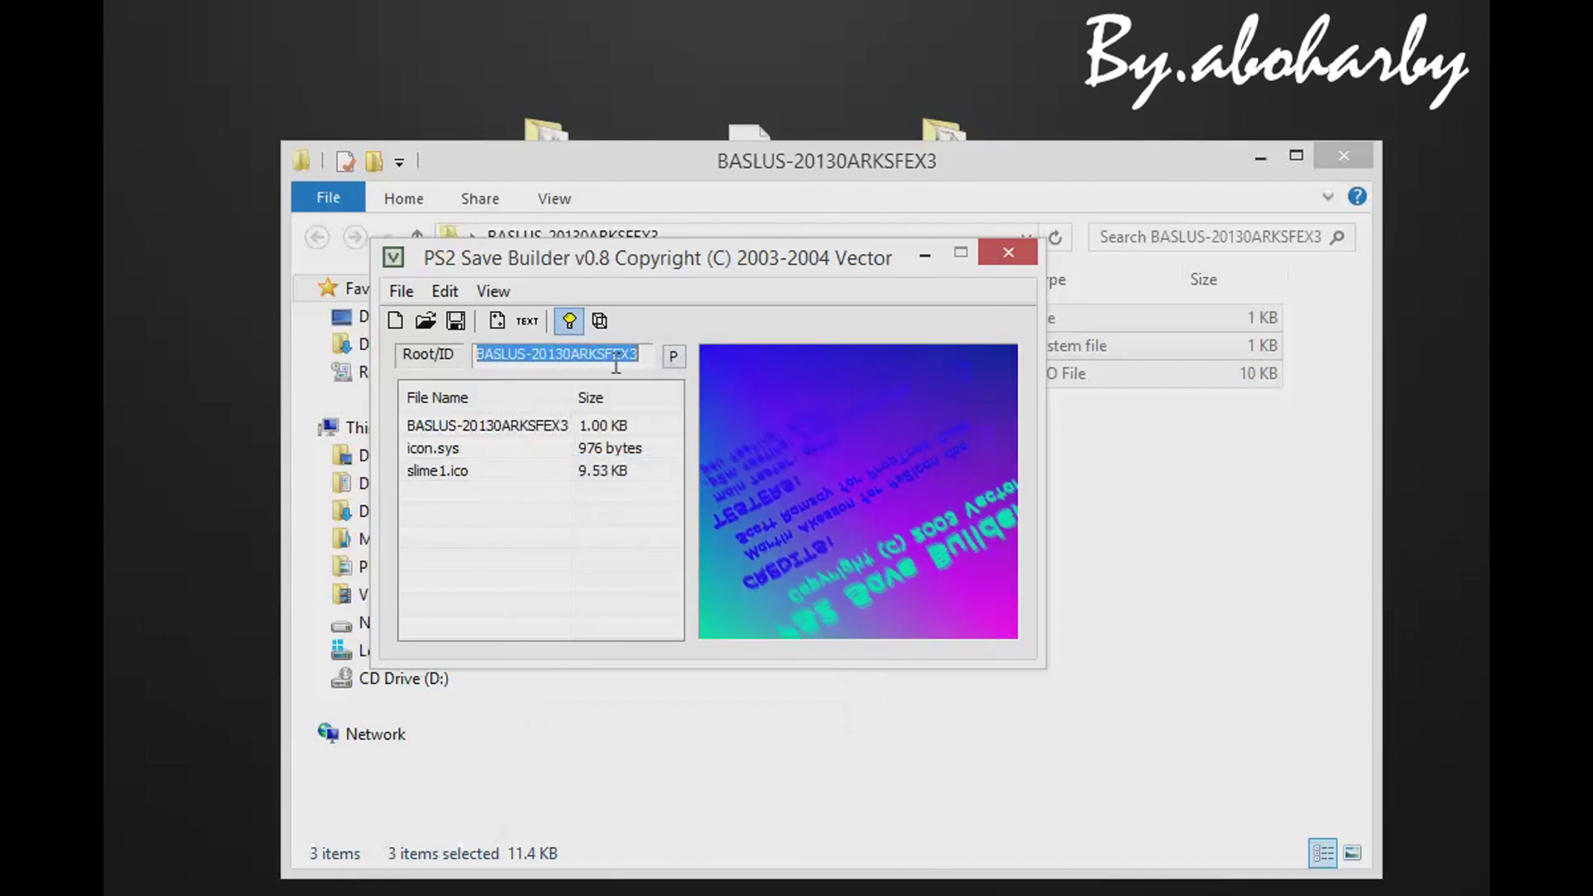
click(562, 362)
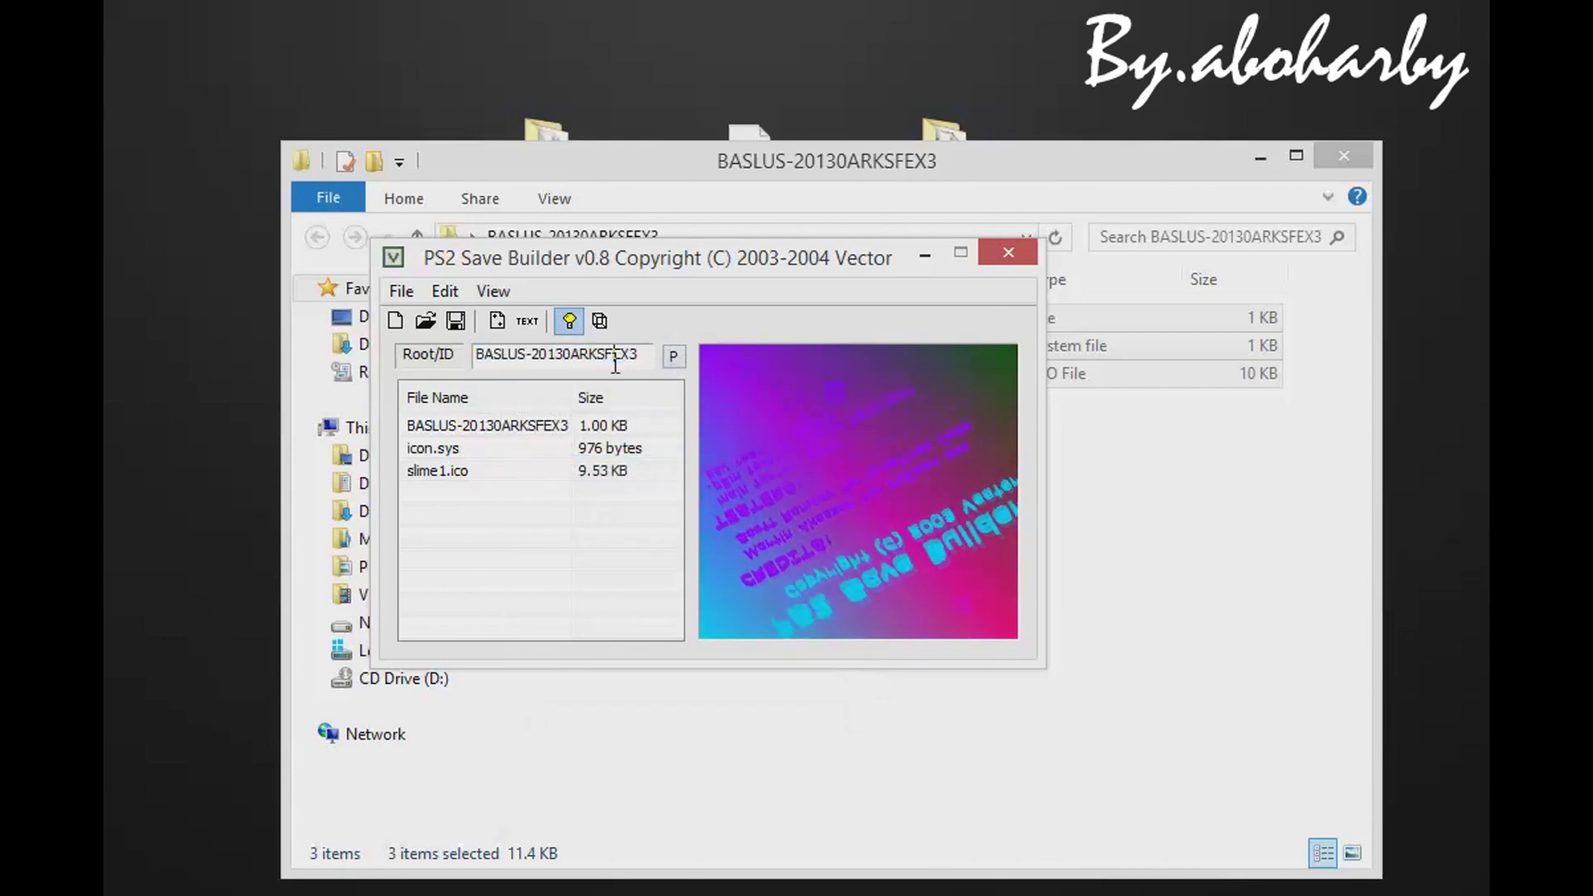
Save the build to the desktop as StreetFighterEx3 in X-Port 2 (*.xps) format and place the file below the Street Fighter EX3 folder.
click(413, 290)
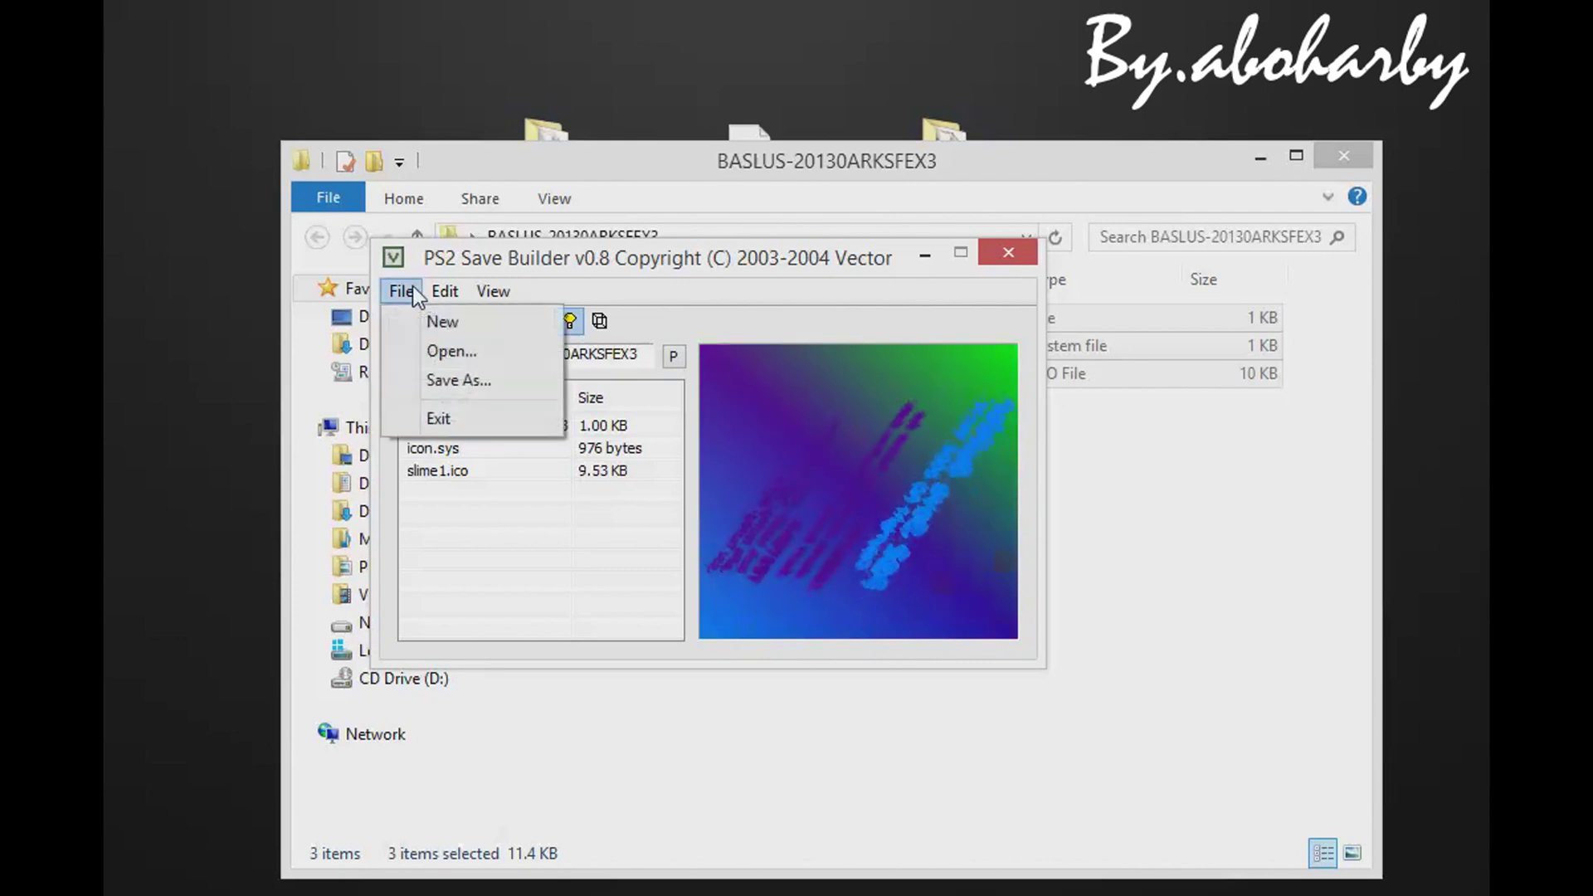
click(440, 382)
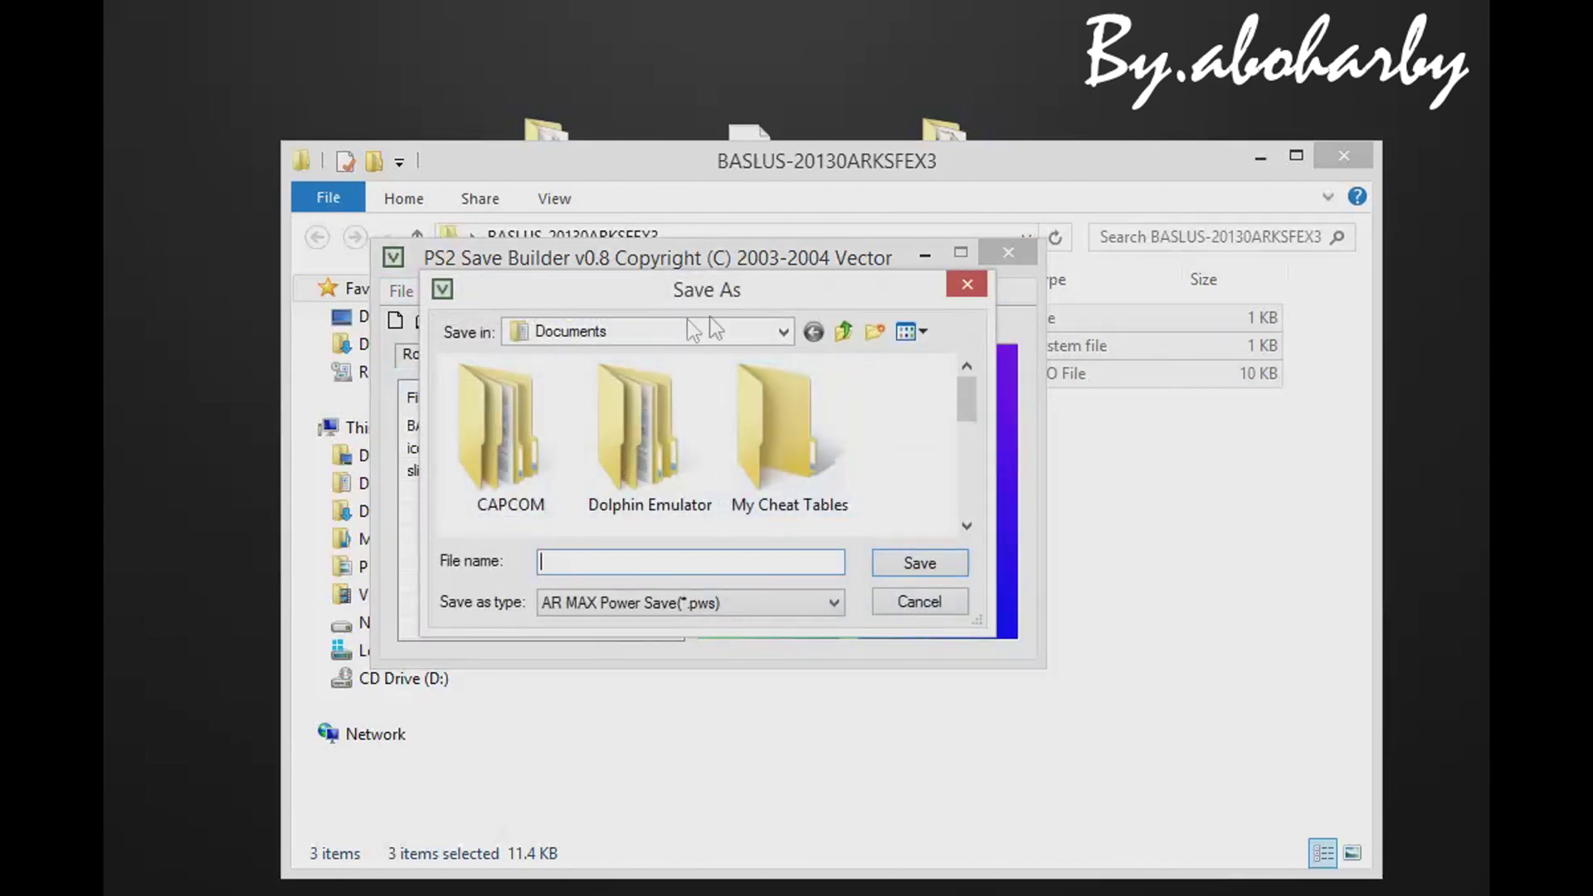
click(782, 332)
click(585, 359)
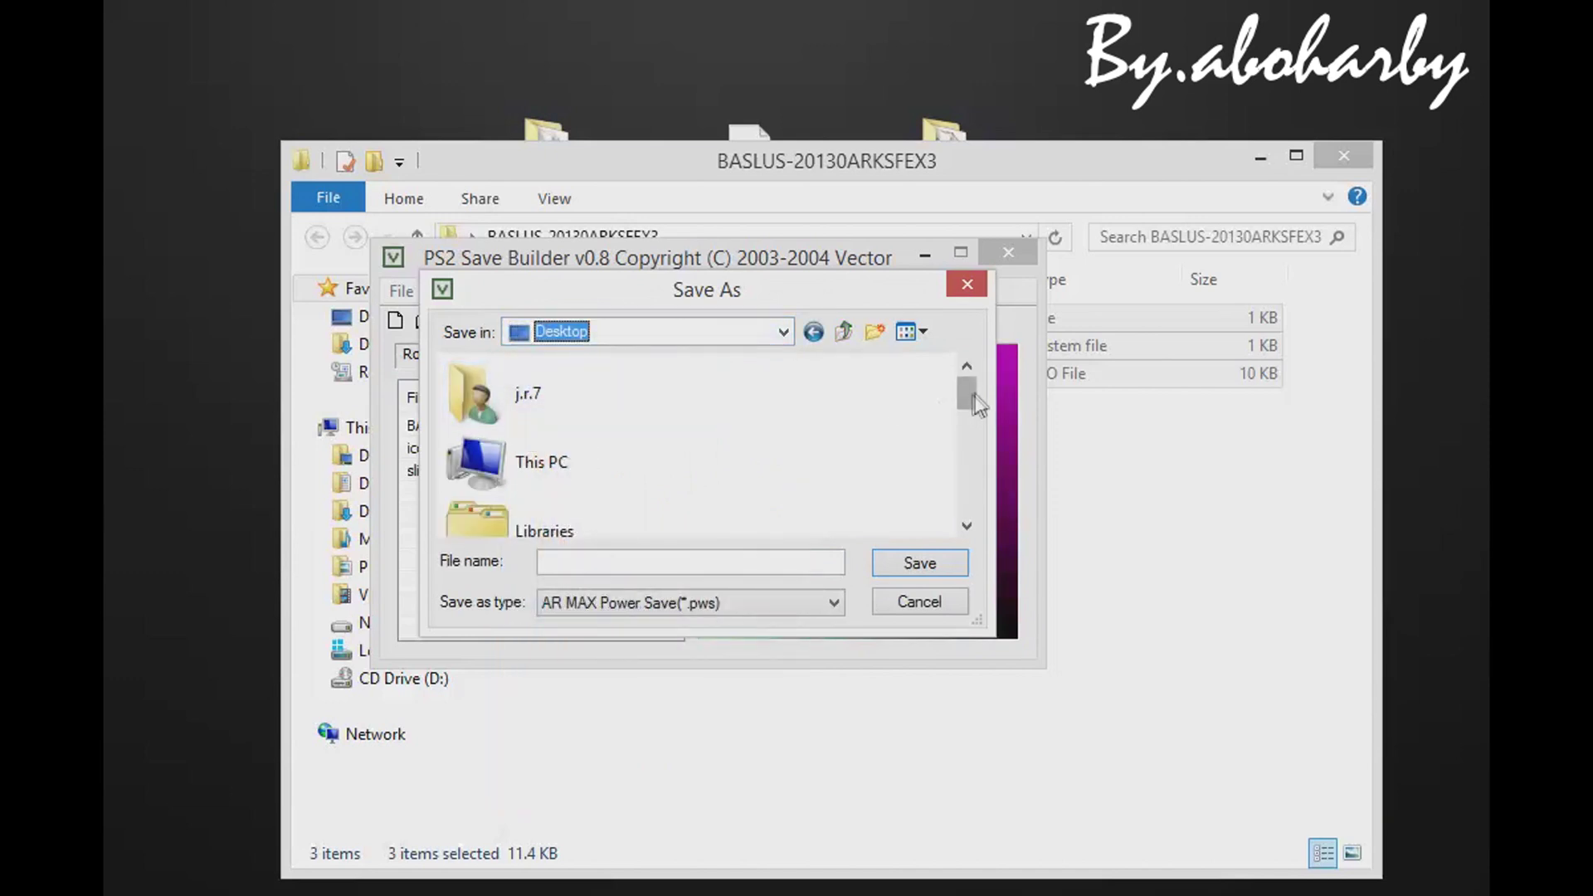
click(620, 607)
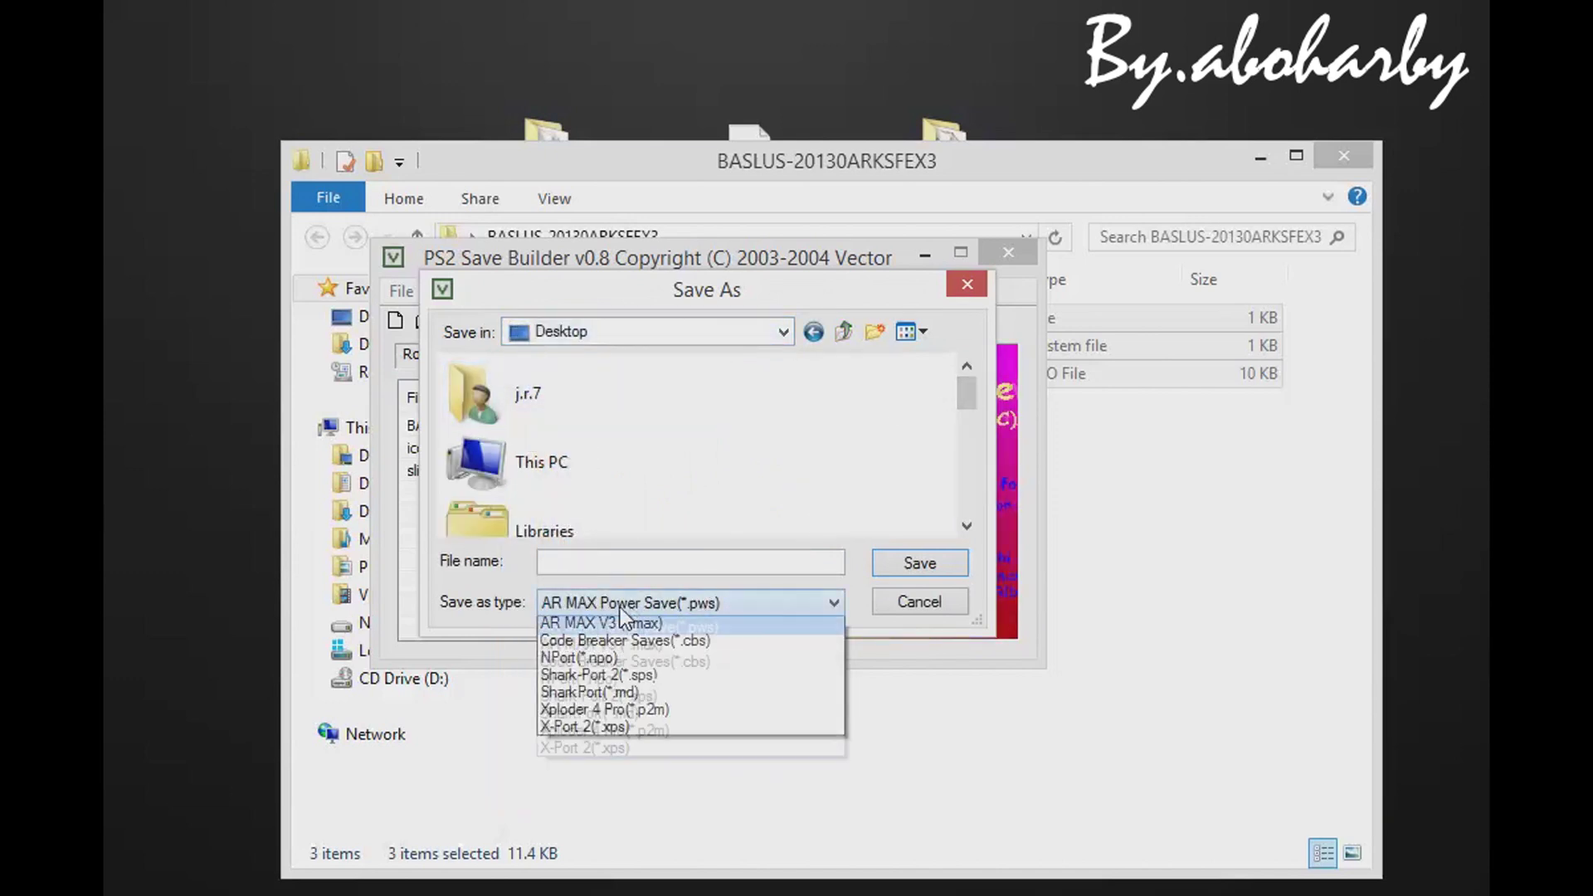
click(586, 745)
click(703, 557)
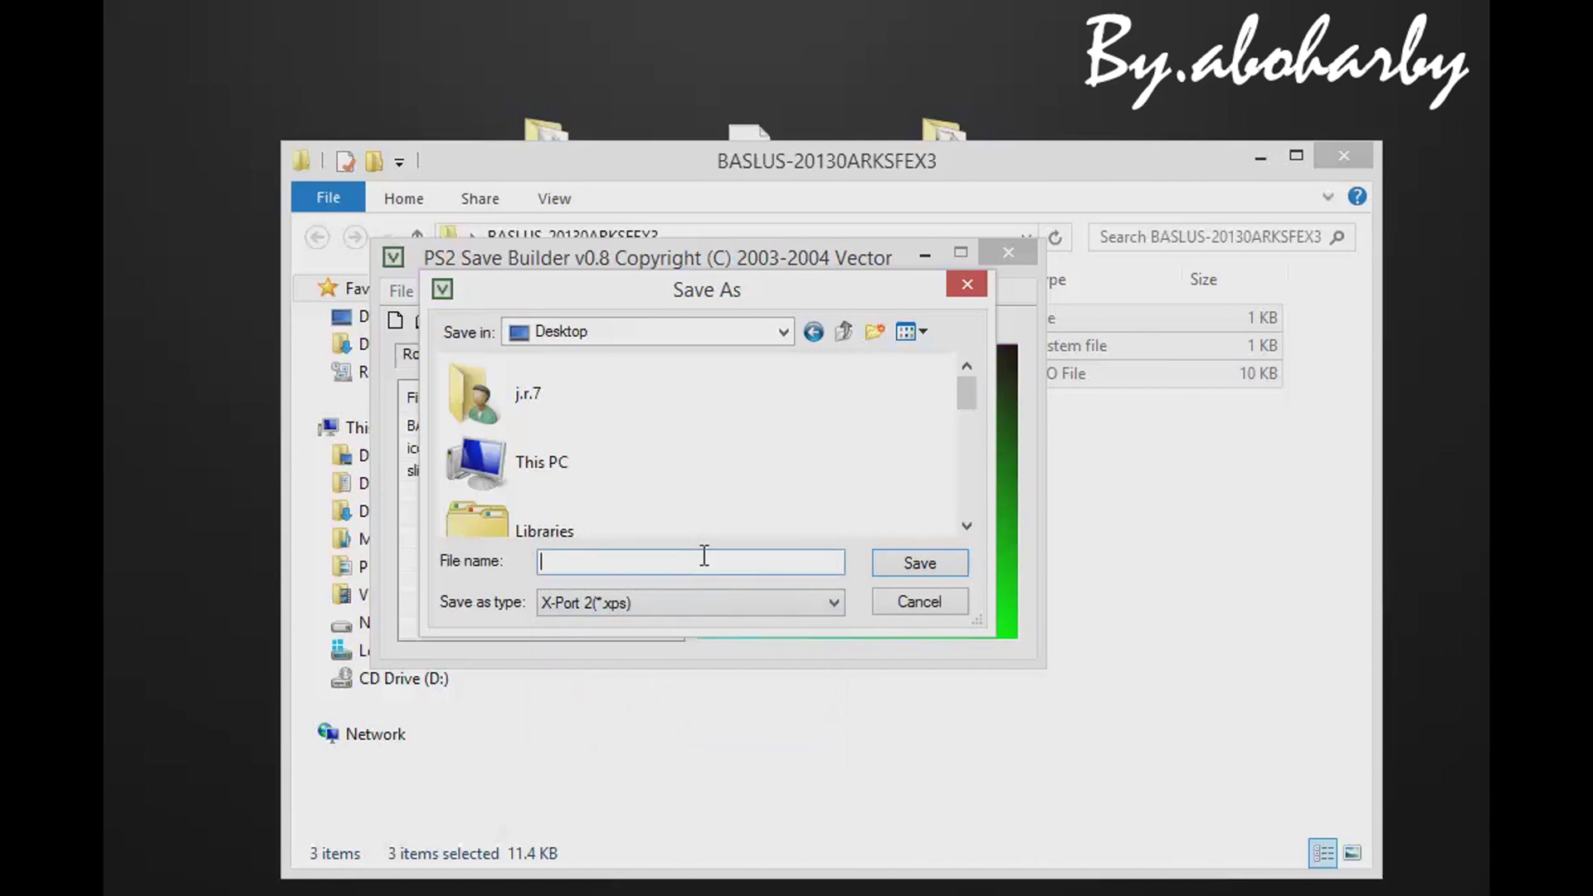
text(S)
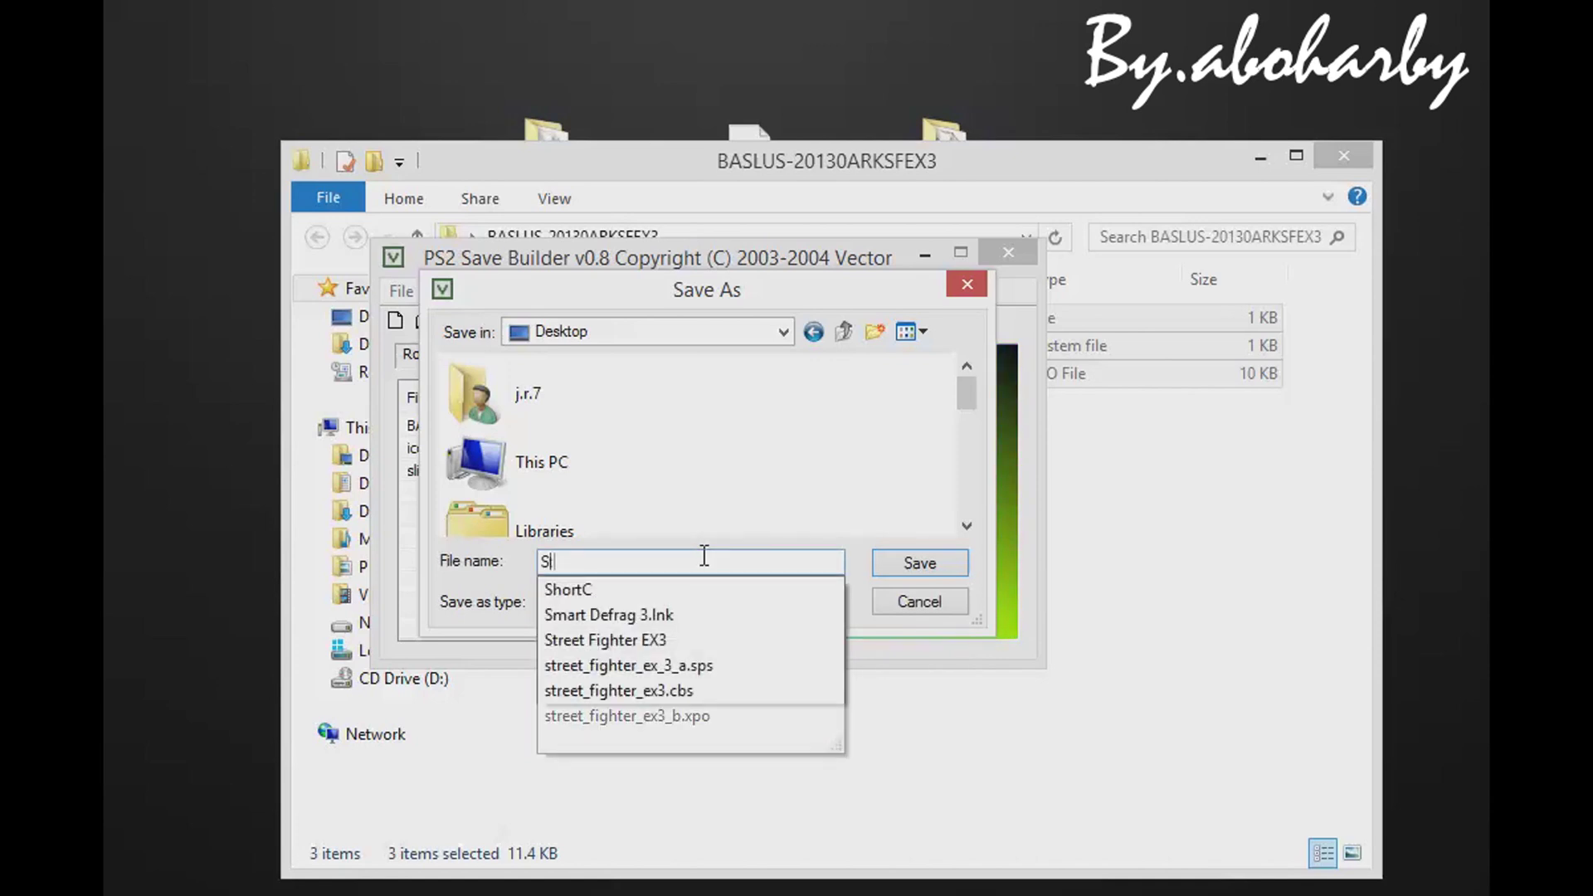
text(treetFighterEx3)
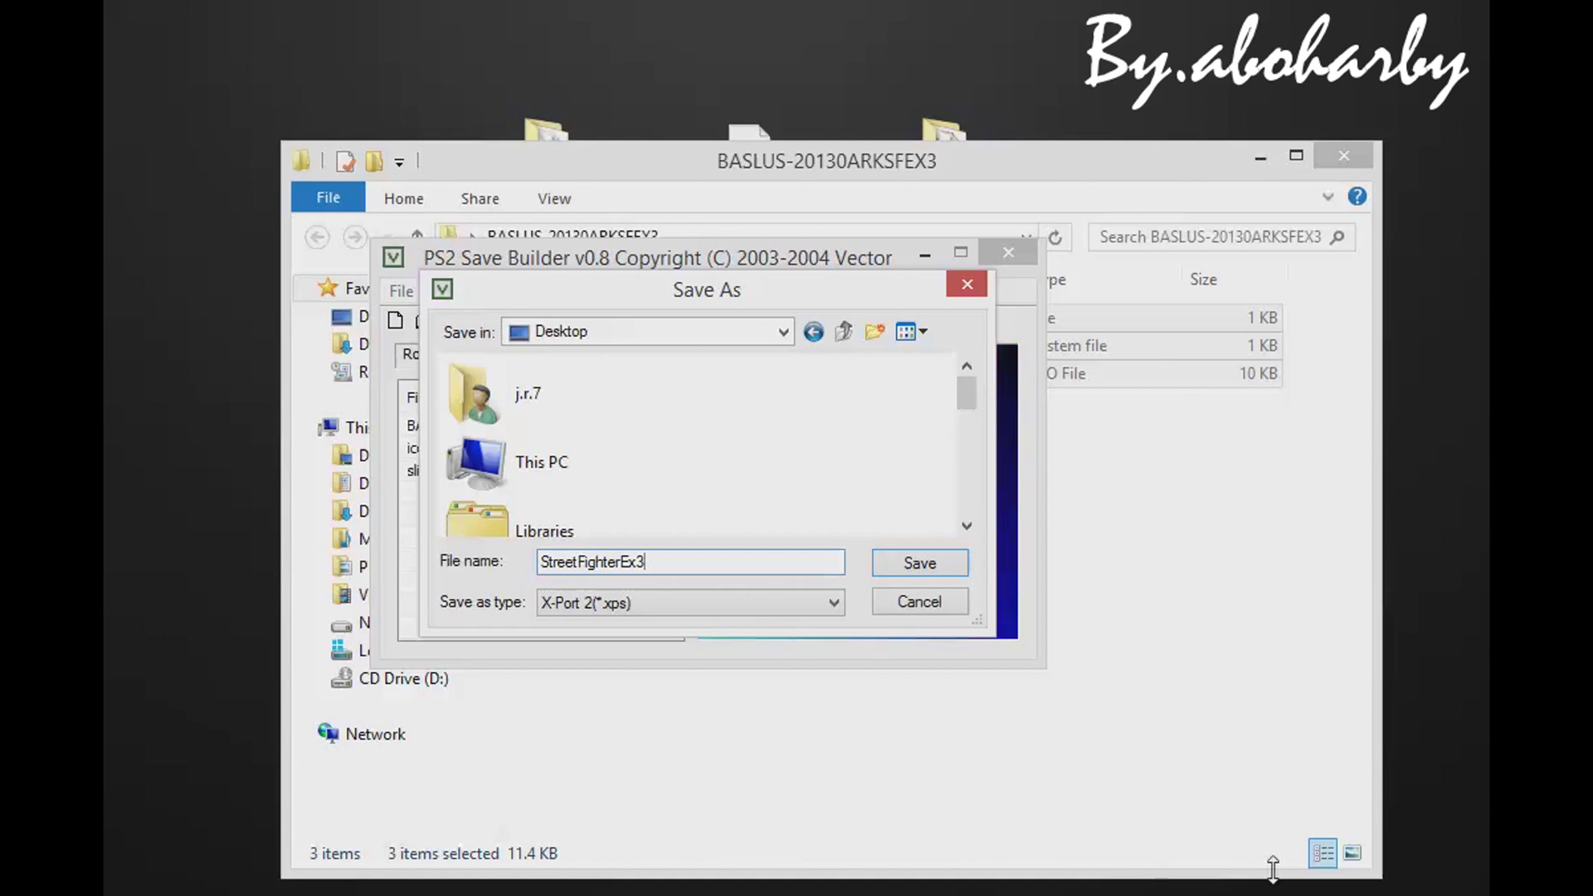
click(919, 563)
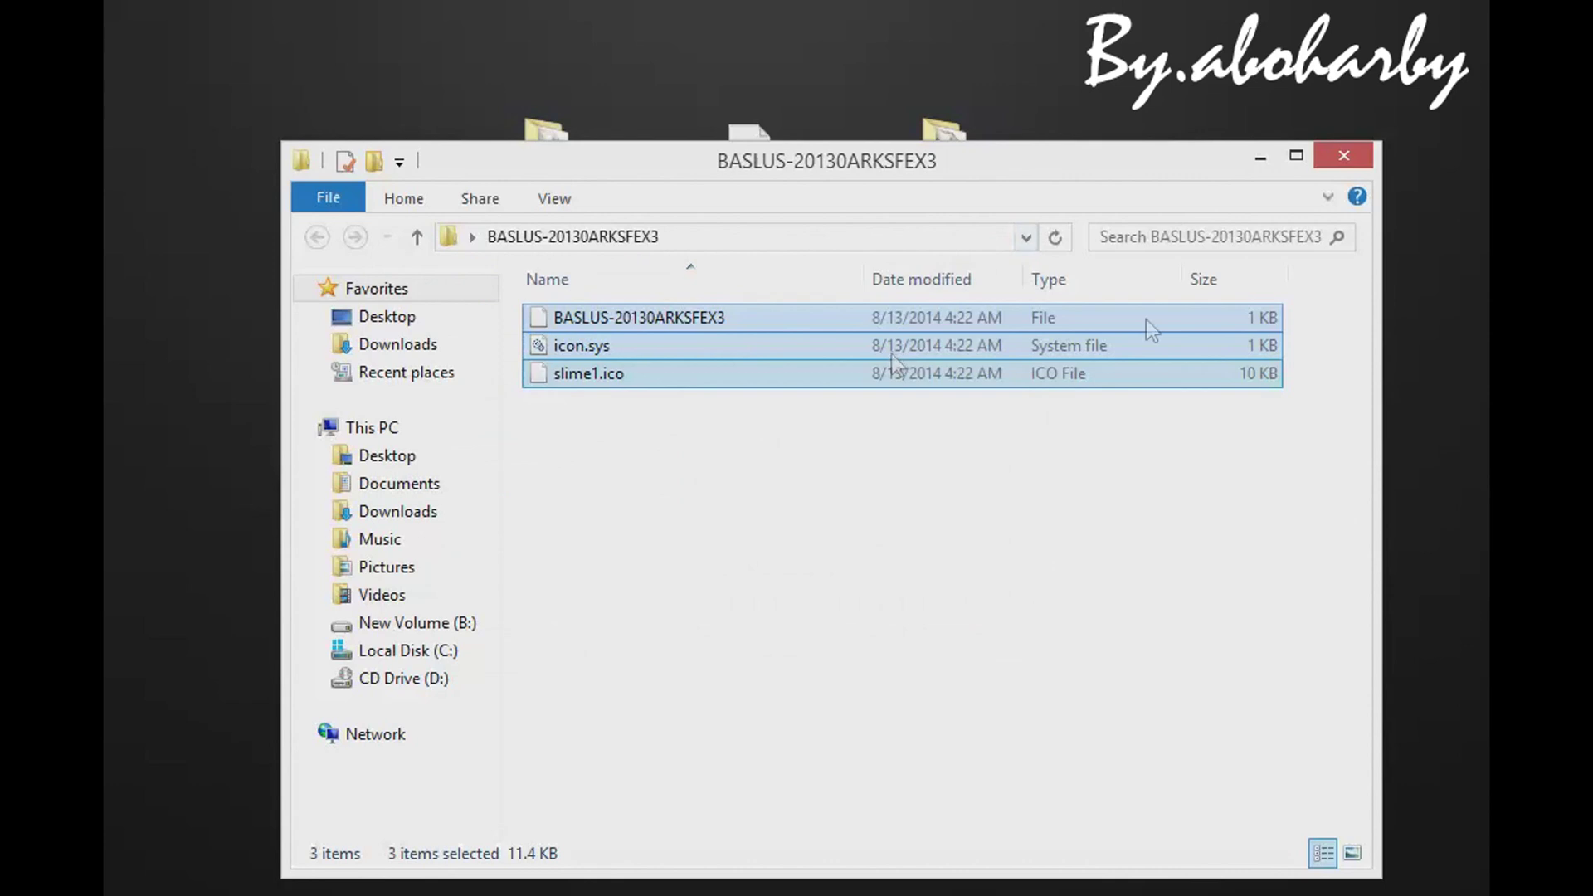
click(1344, 156)
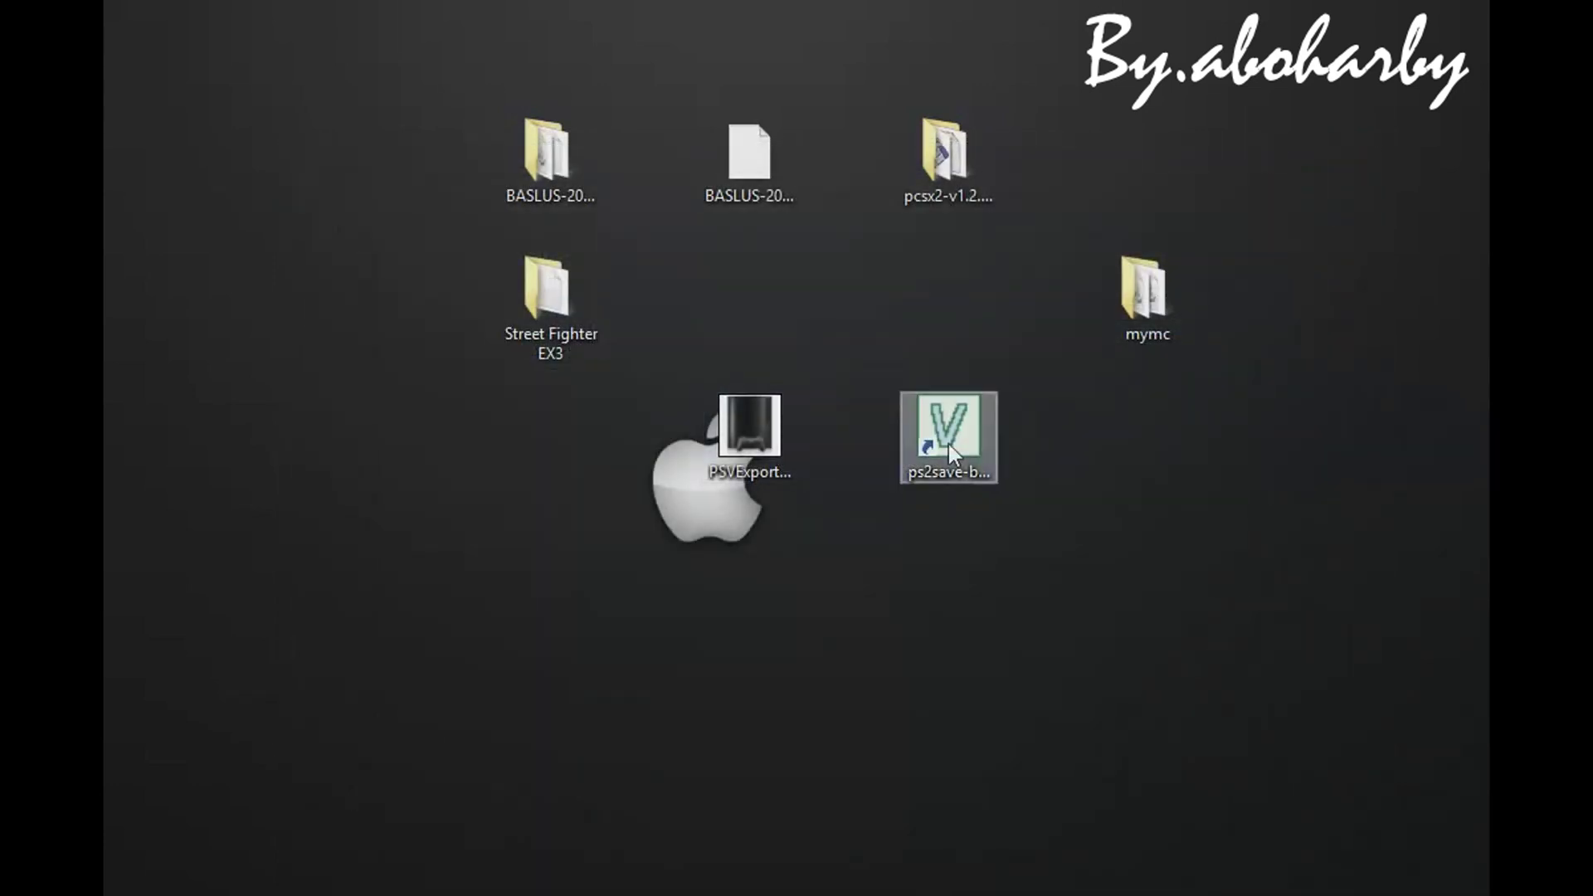
drag(117, 367, 545, 445)
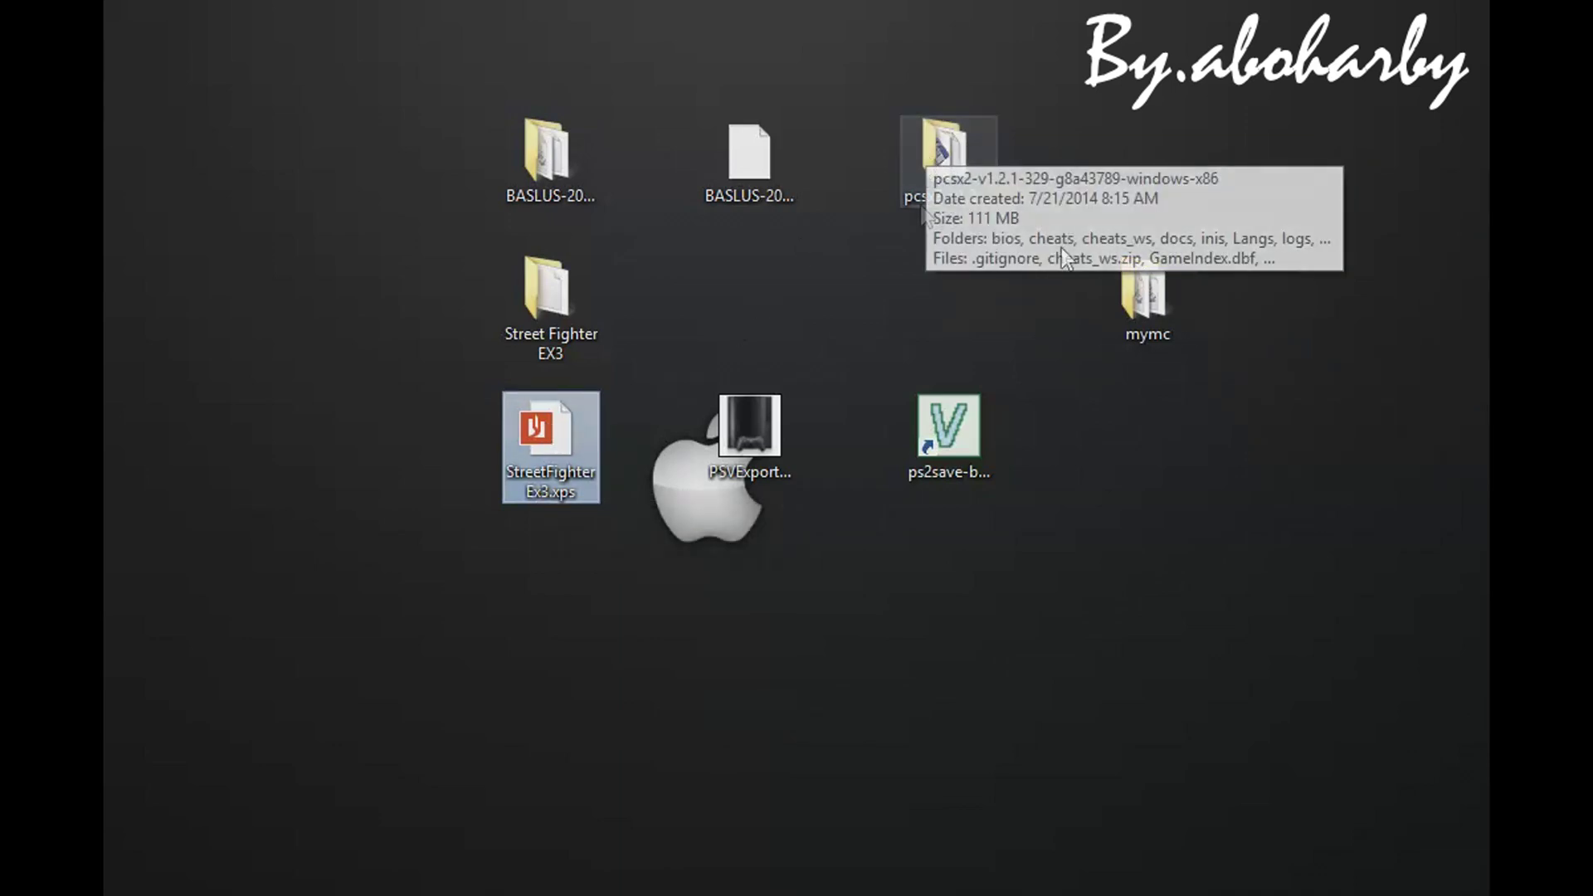
Launch mymc.exe from the mymc folder and open the memory card image Mcd001.ps2 from the pcsx2 memcards folder.
double_click(1148, 292)
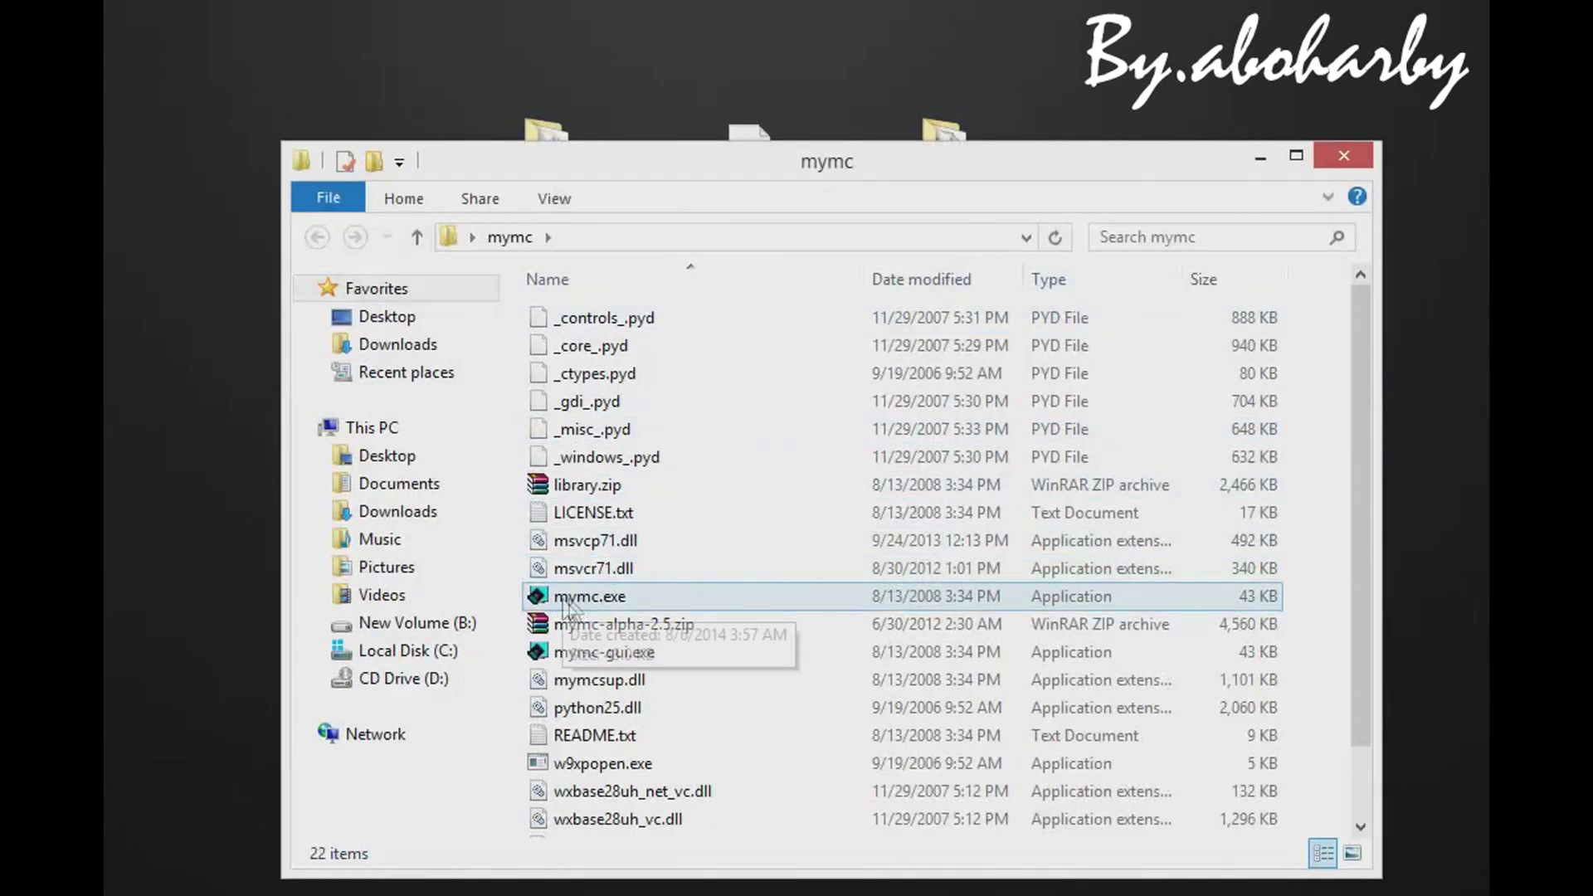
click(600, 610)
double_click(574, 597)
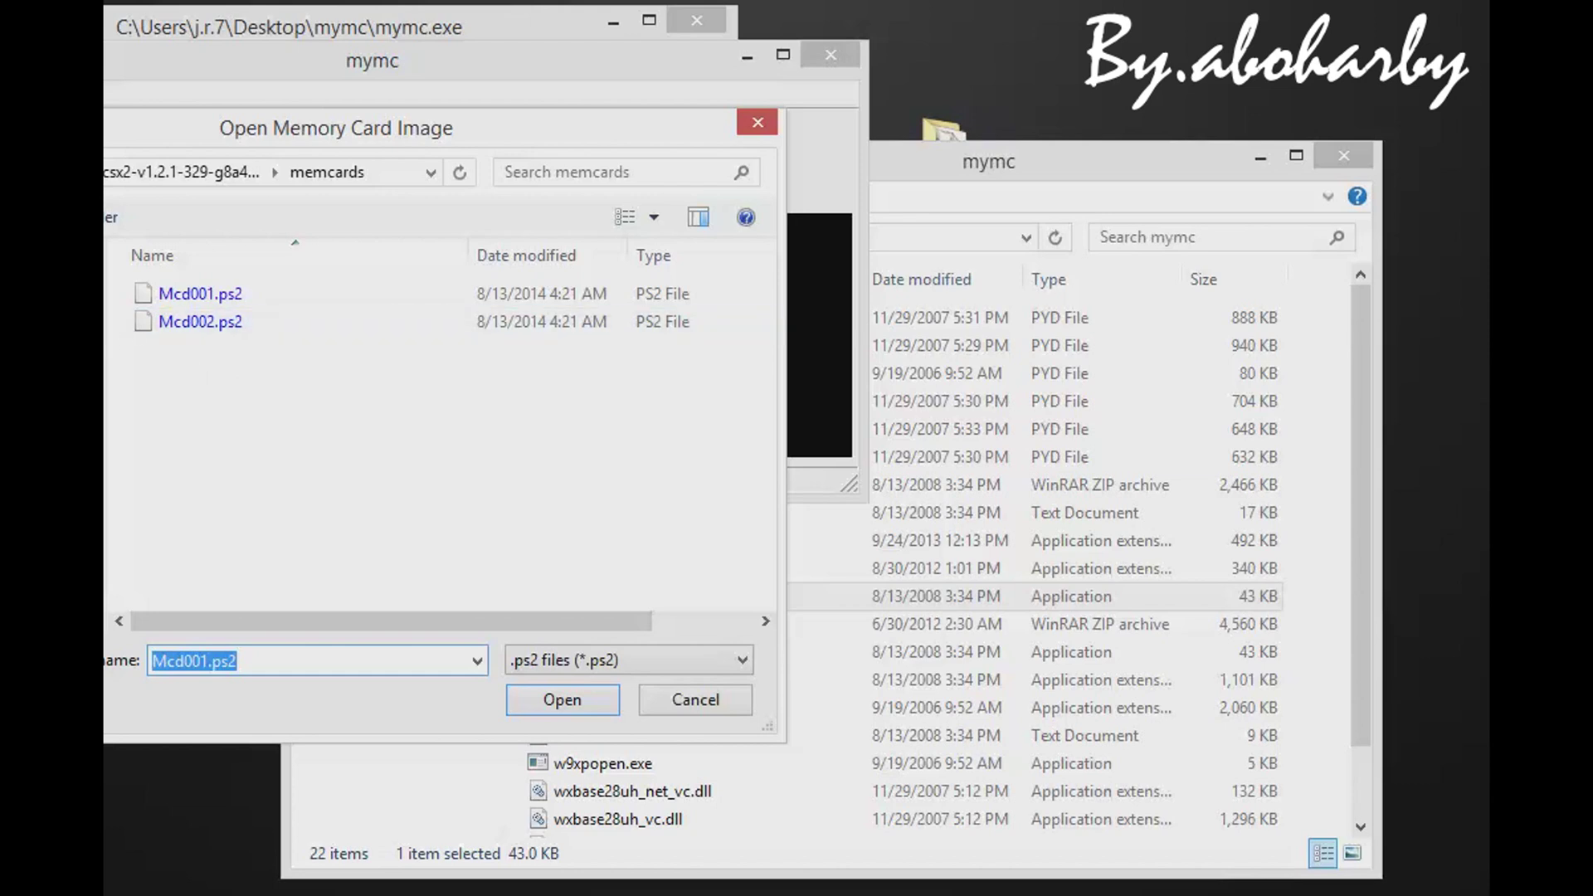
key(alt+Up)
key(alt+Up)
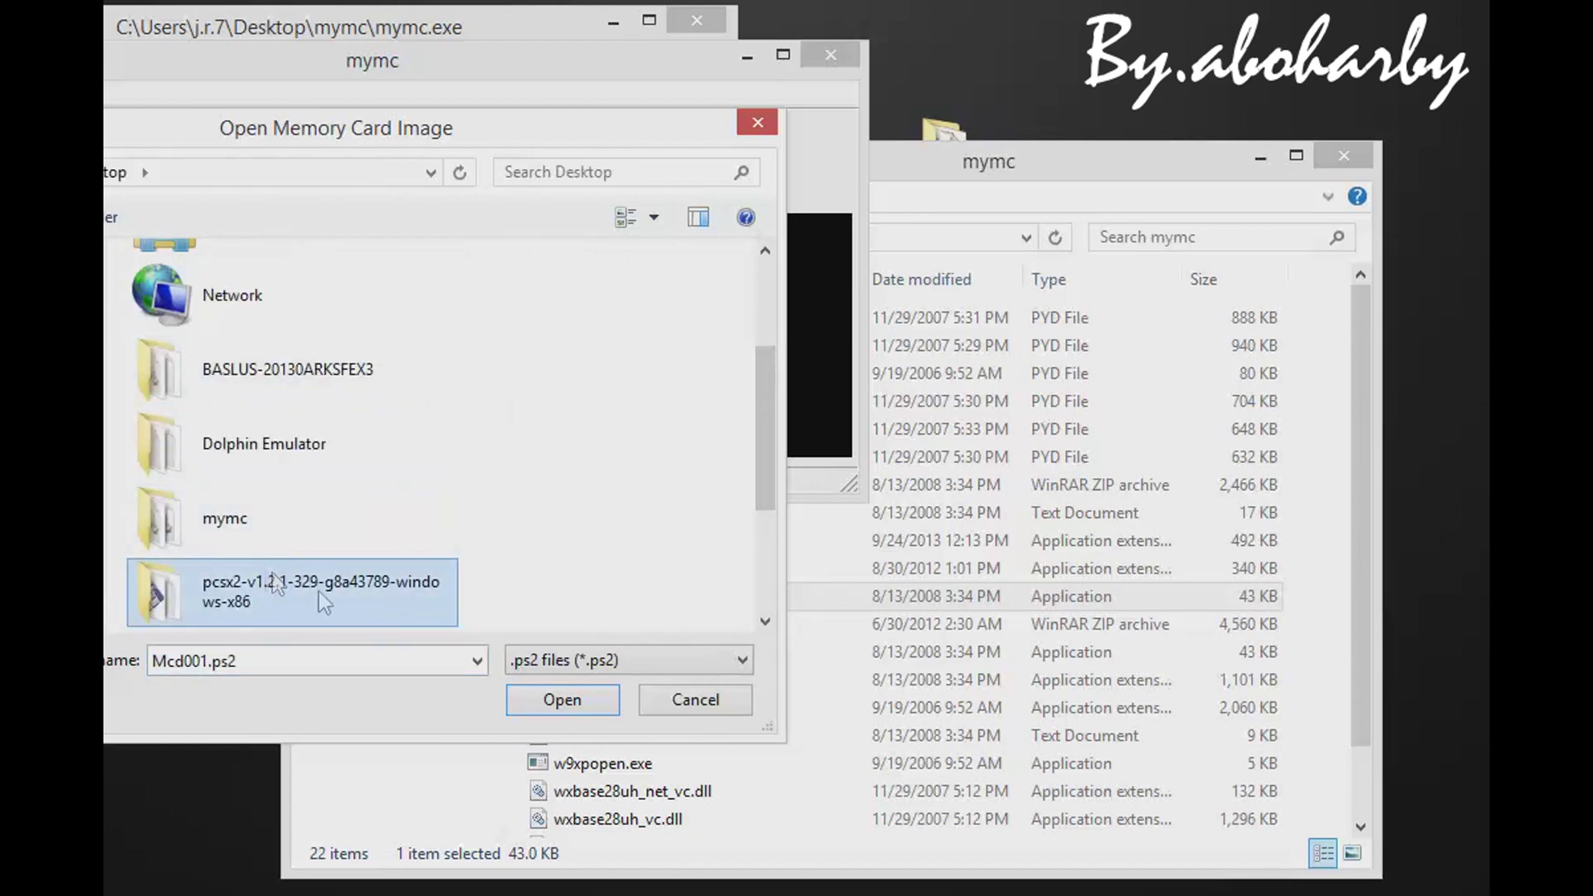
double_click(276, 586)
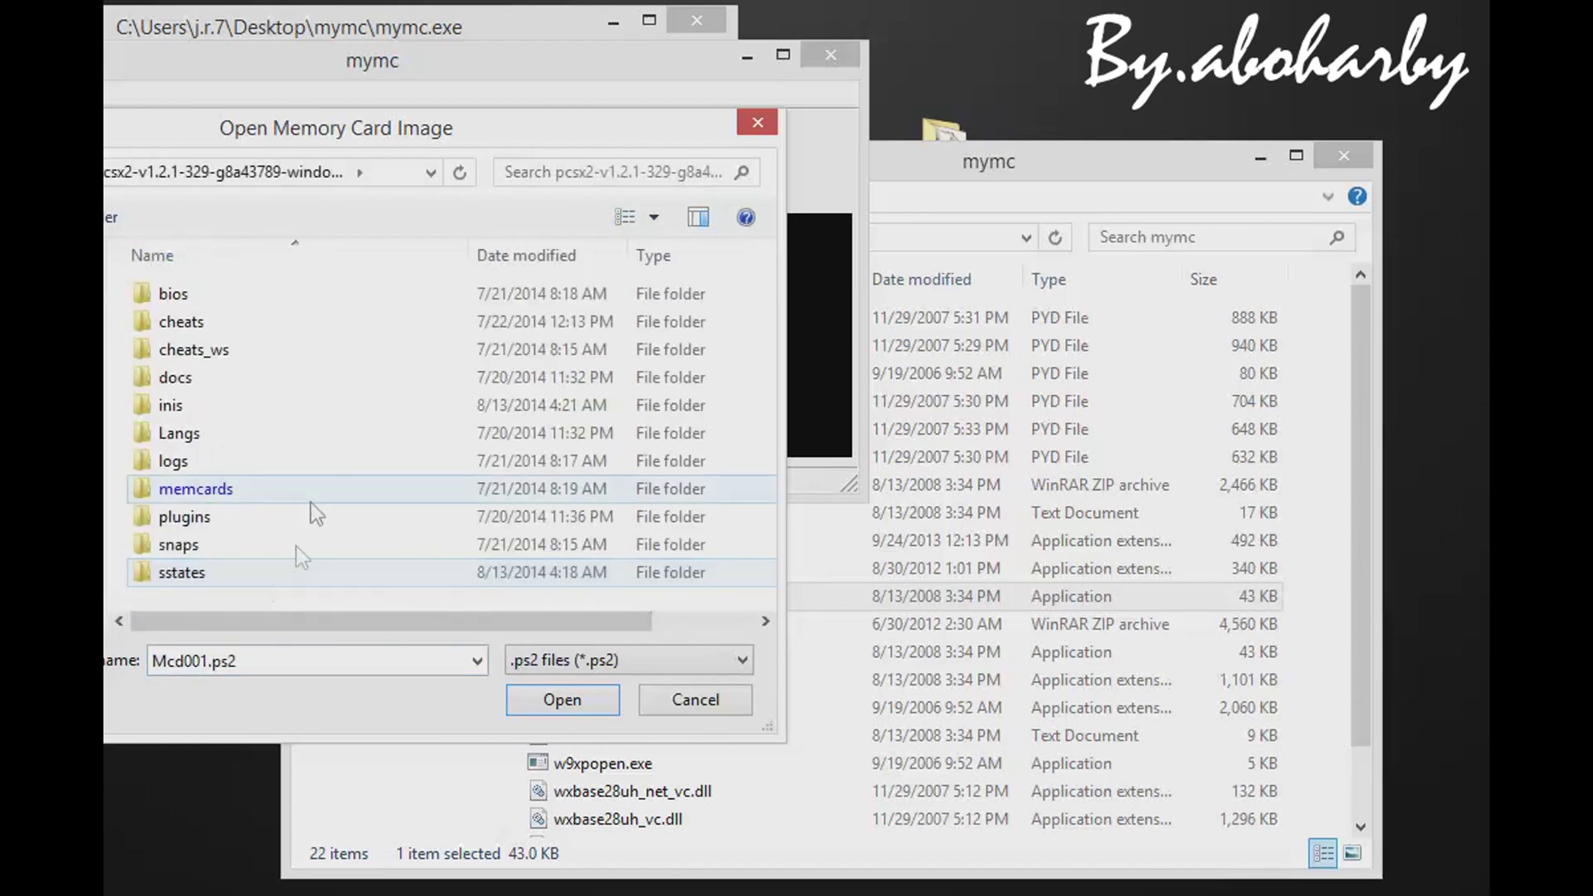
double_click(184, 491)
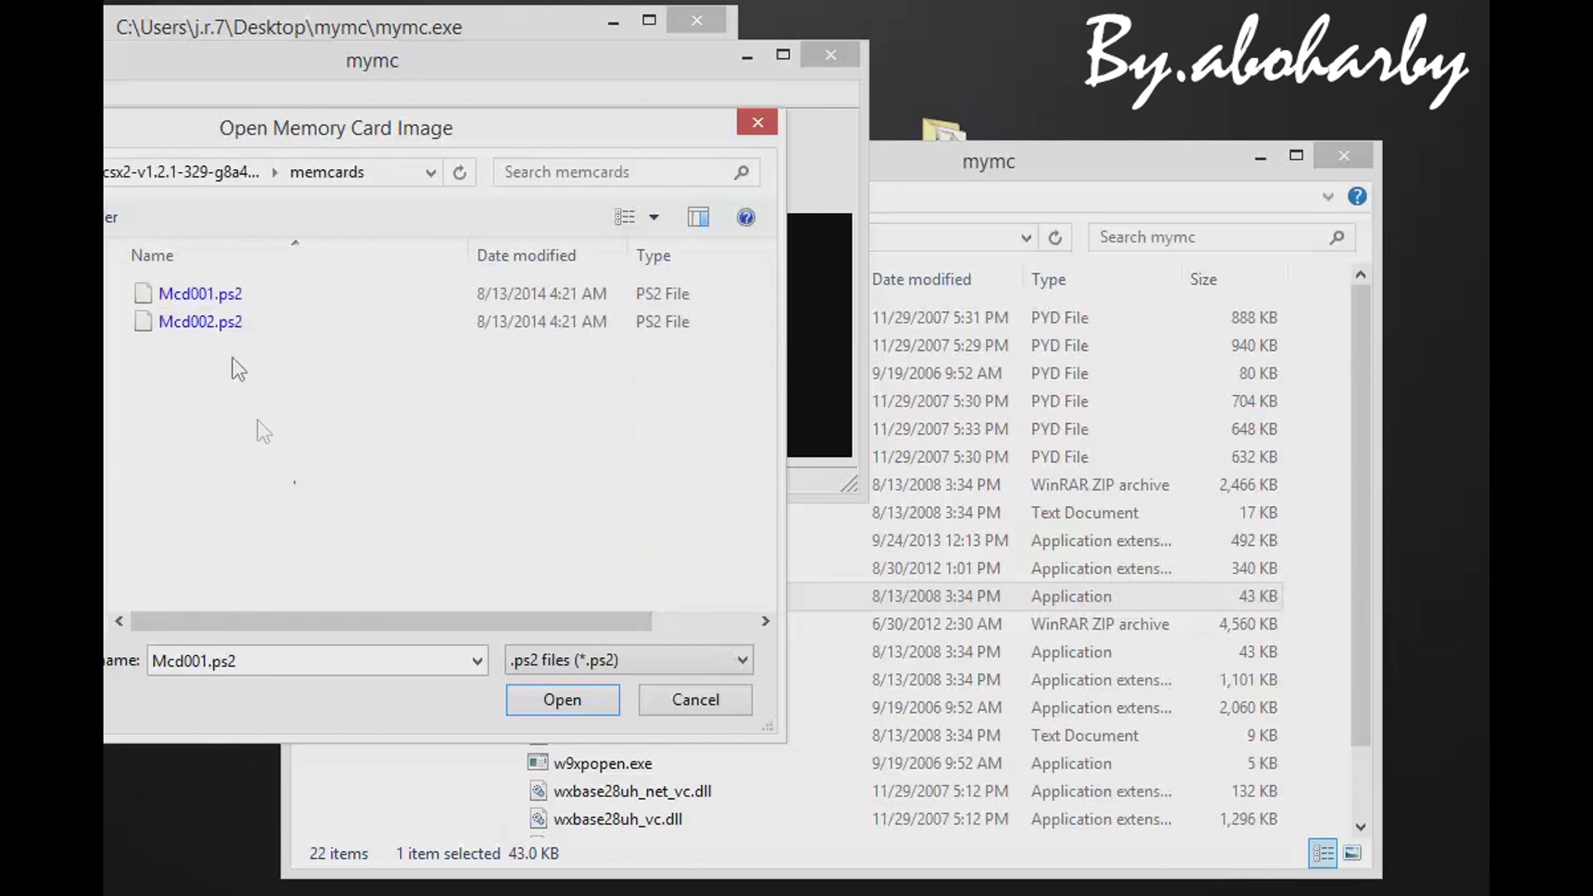
click(186, 297)
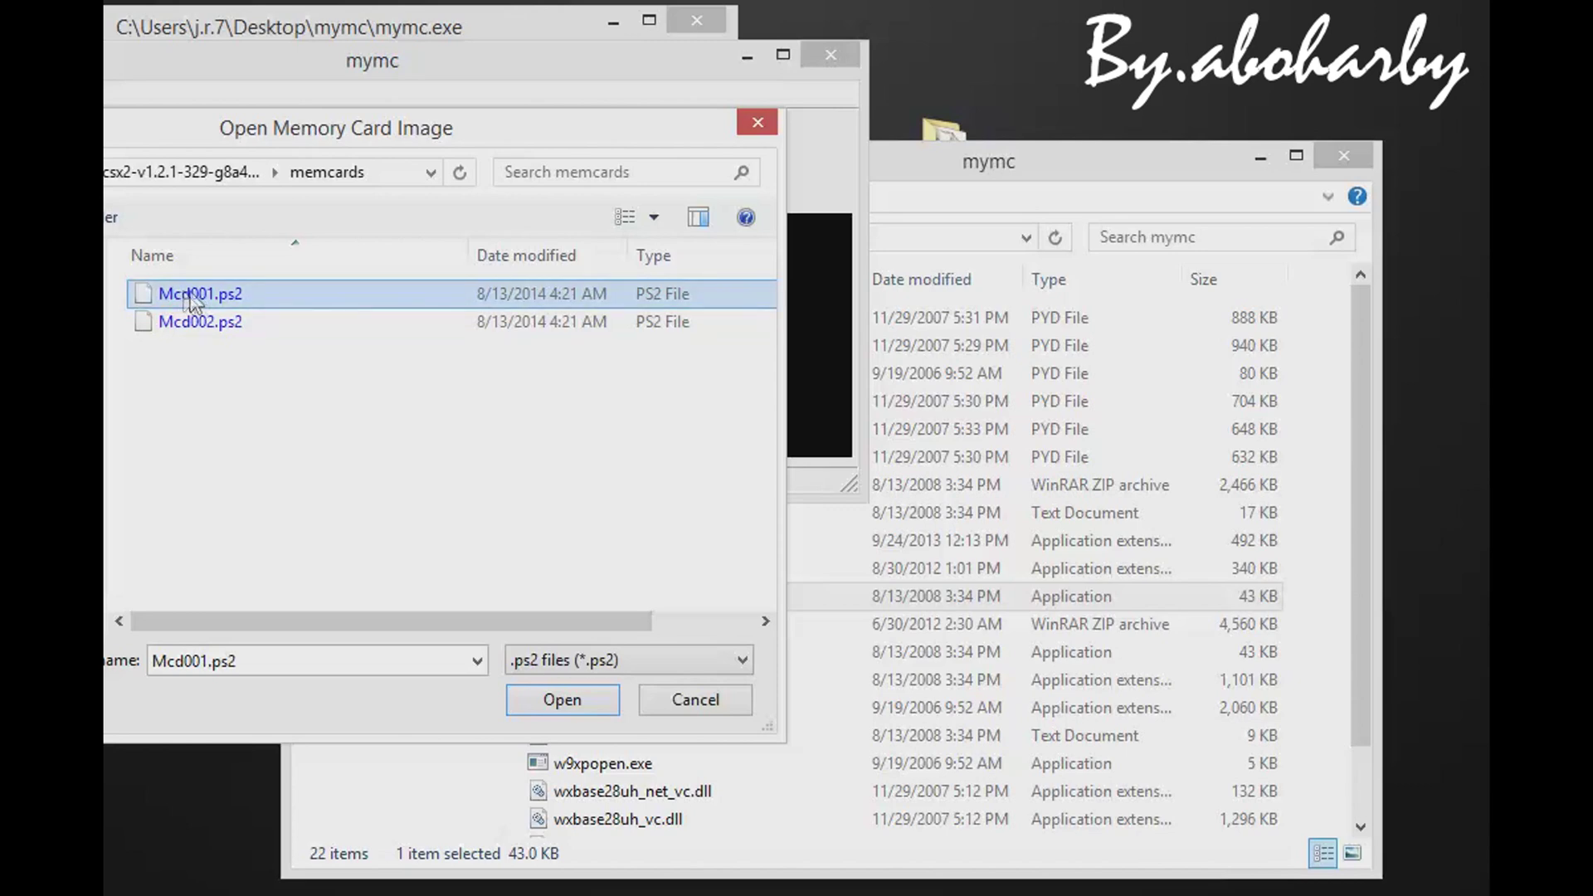
click(541, 700)
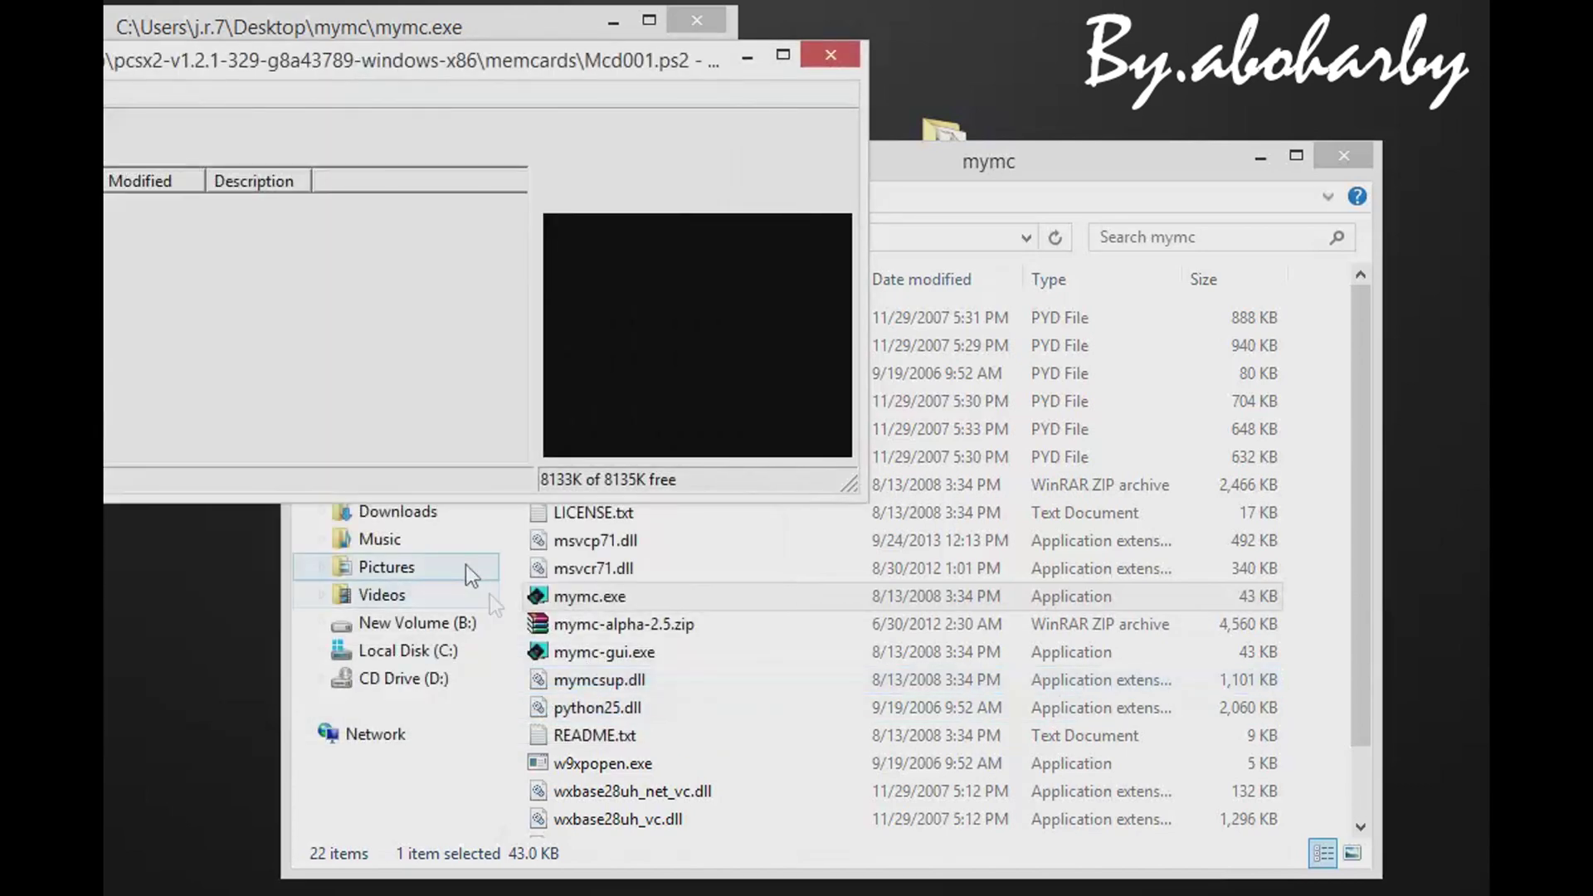
Import StreetFighterEx3.xps from the desktop into the Mcd001.ps2 memory card.
drag(479, 77, 859, 245)
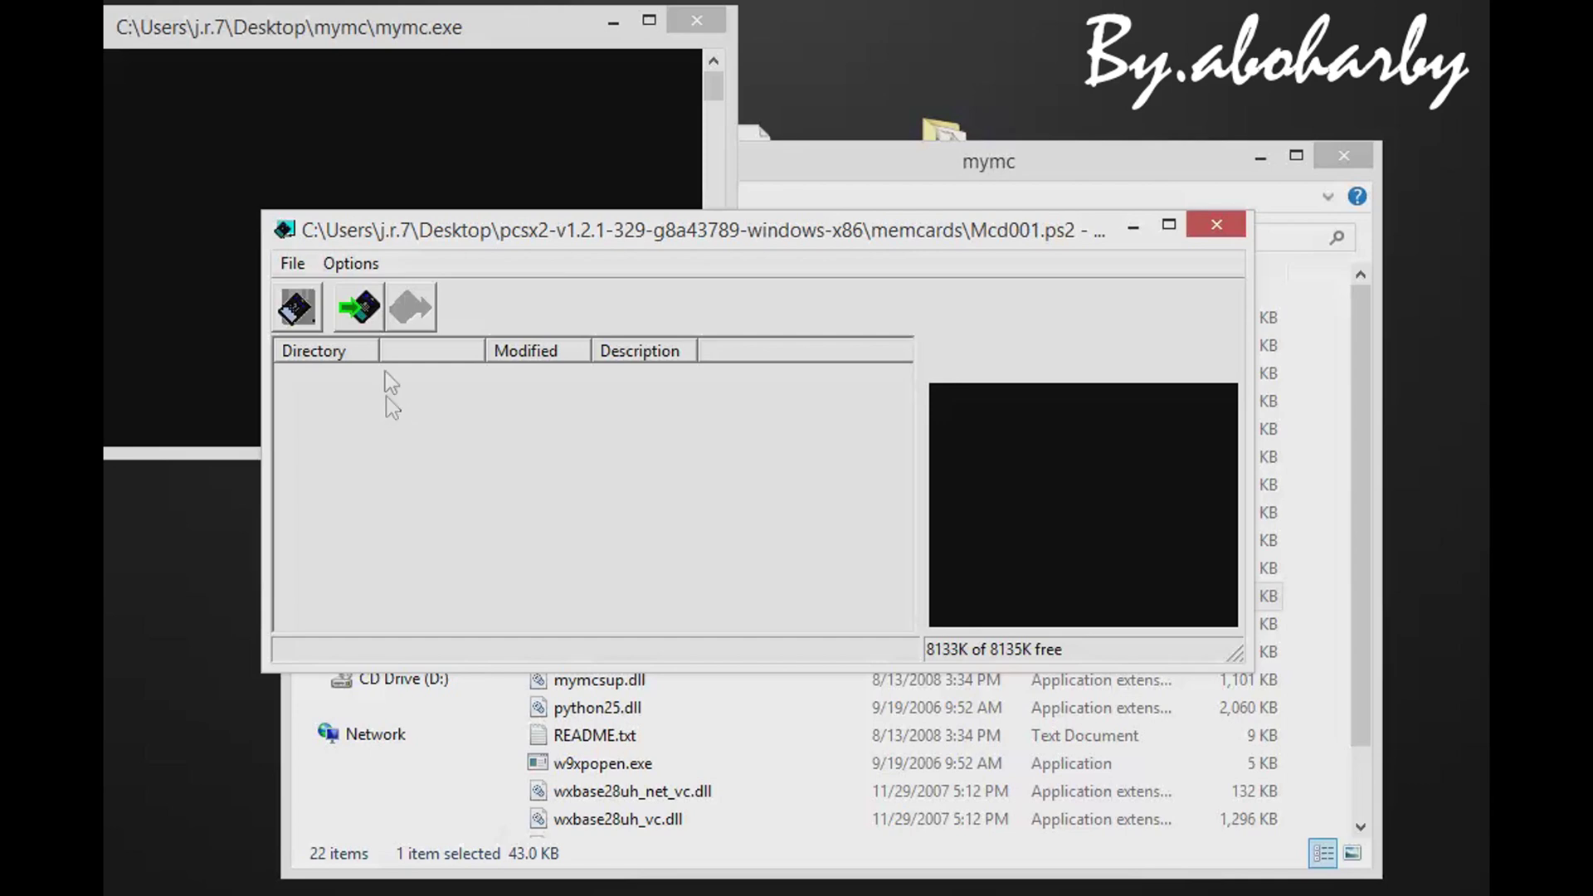
click(366, 311)
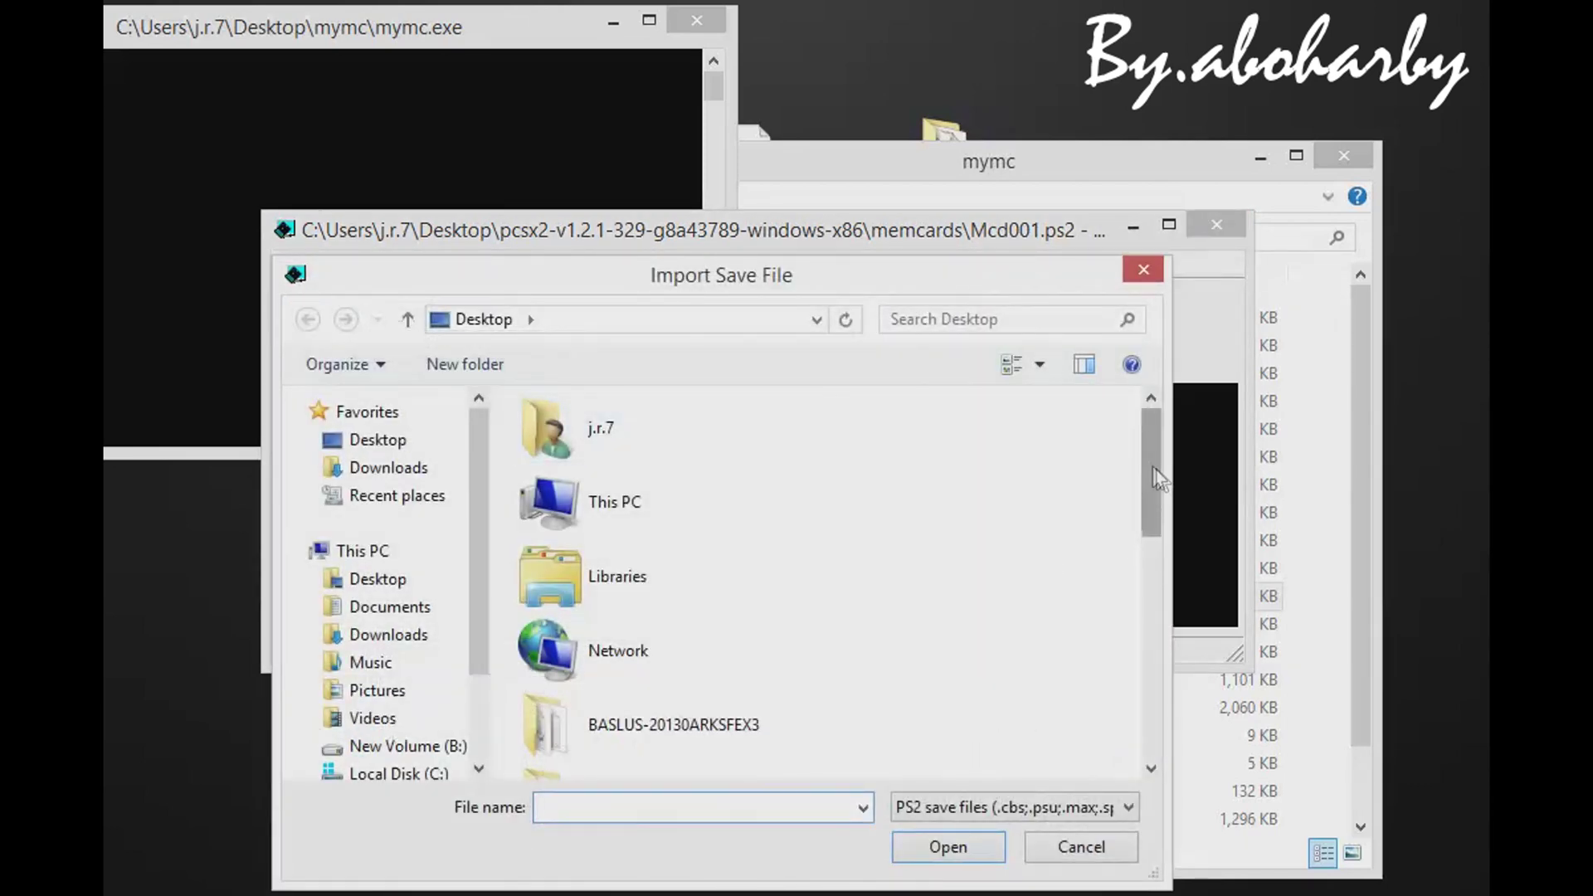
scroll(954, 465, down, 8)
click(656, 735)
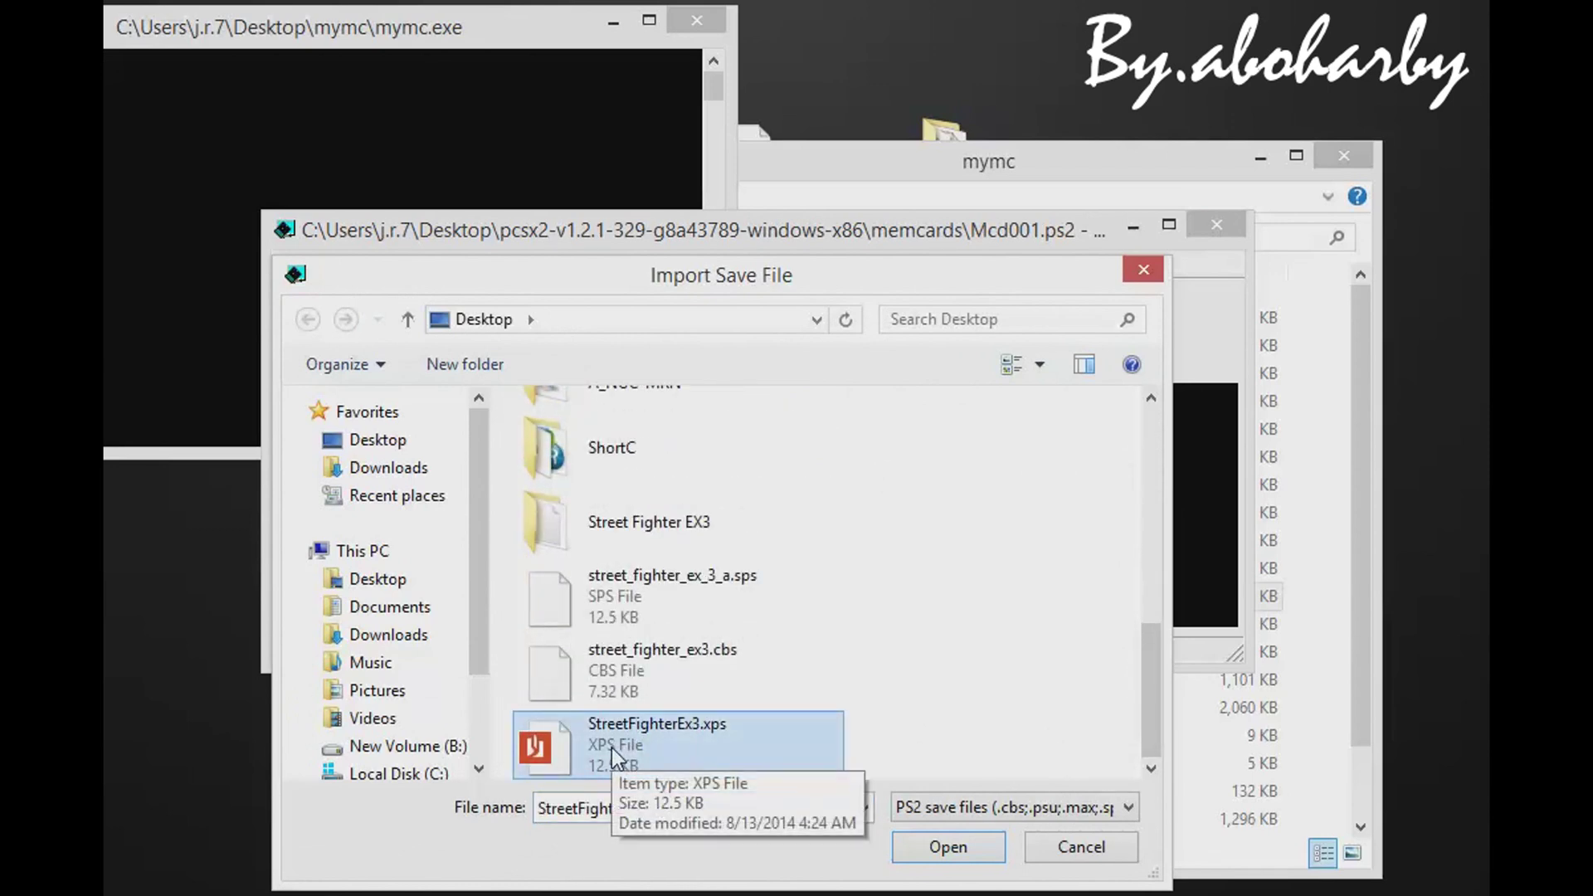
click(958, 843)
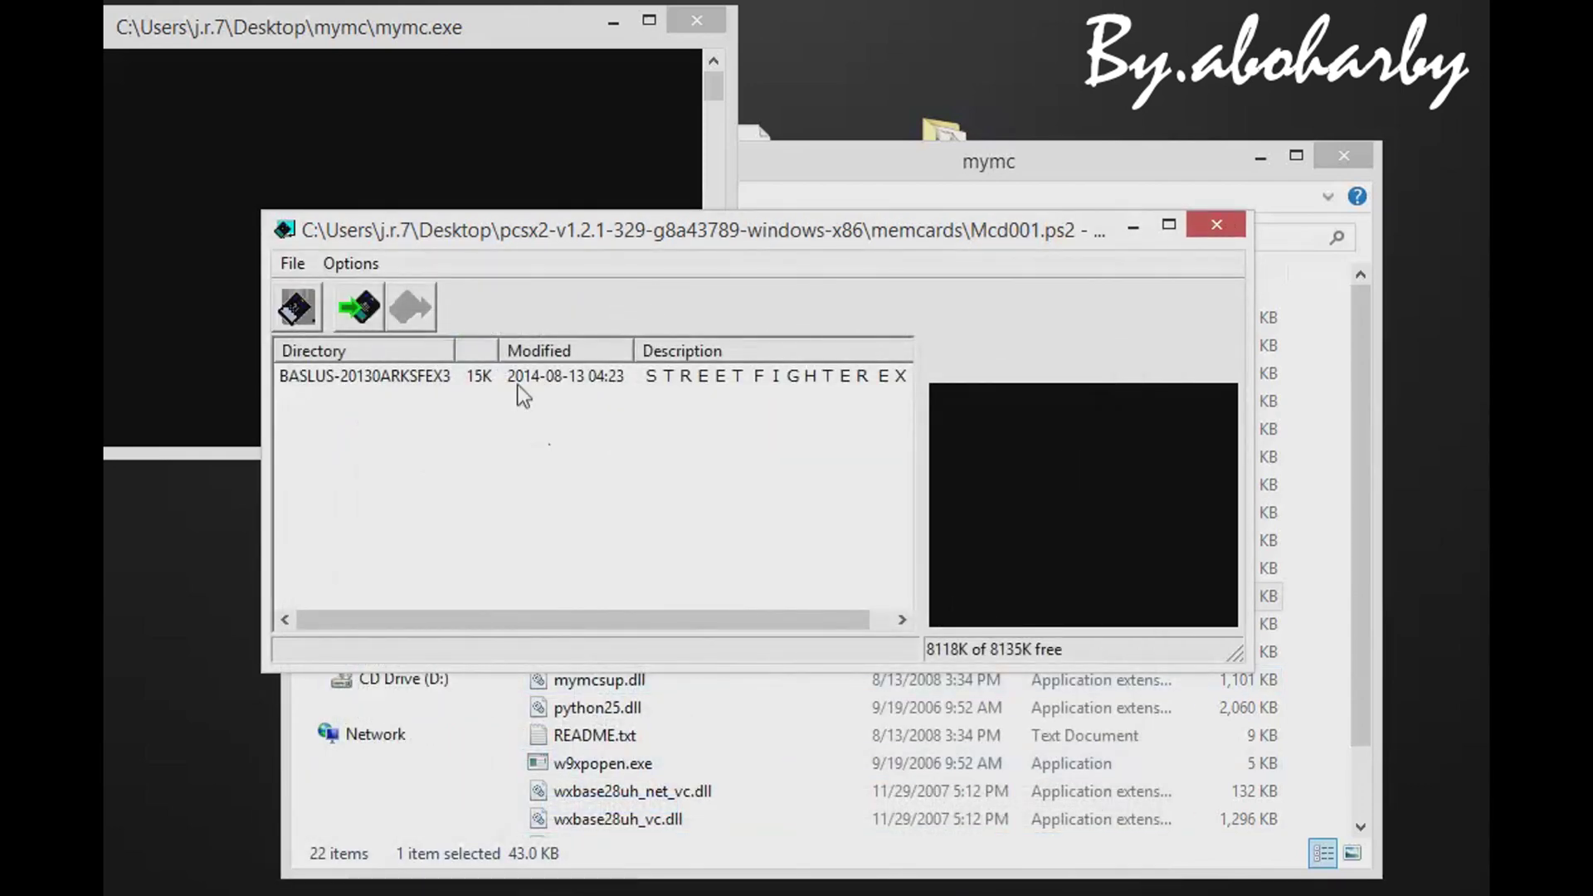
Preview the imported BASLUS-20130ARKSFEX3 save, and close mymc and its folder.
click(514, 379)
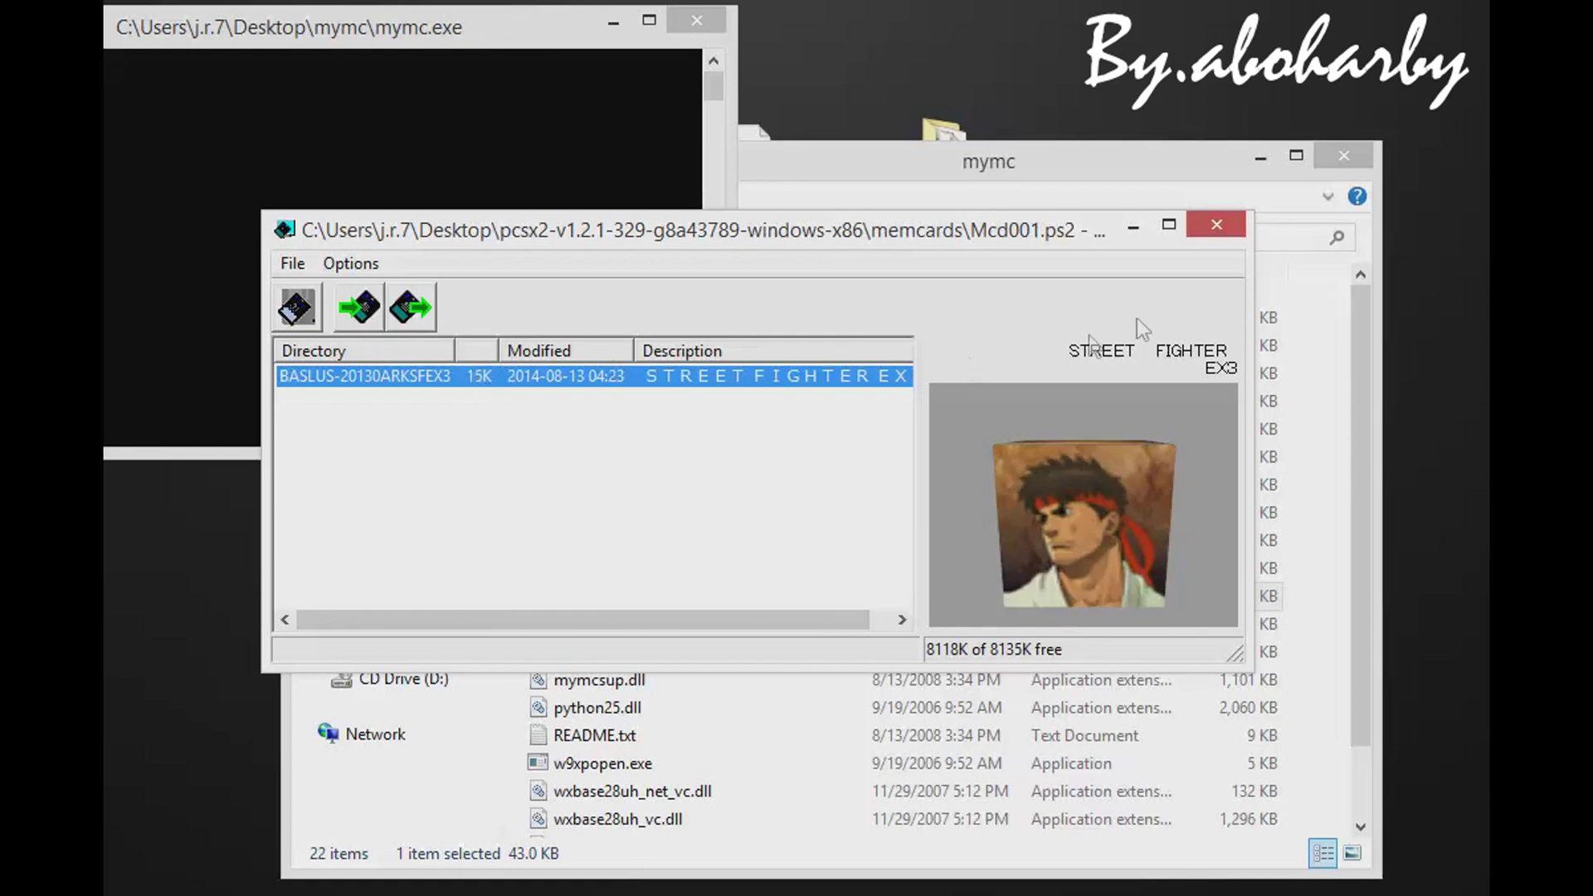
click(1223, 235)
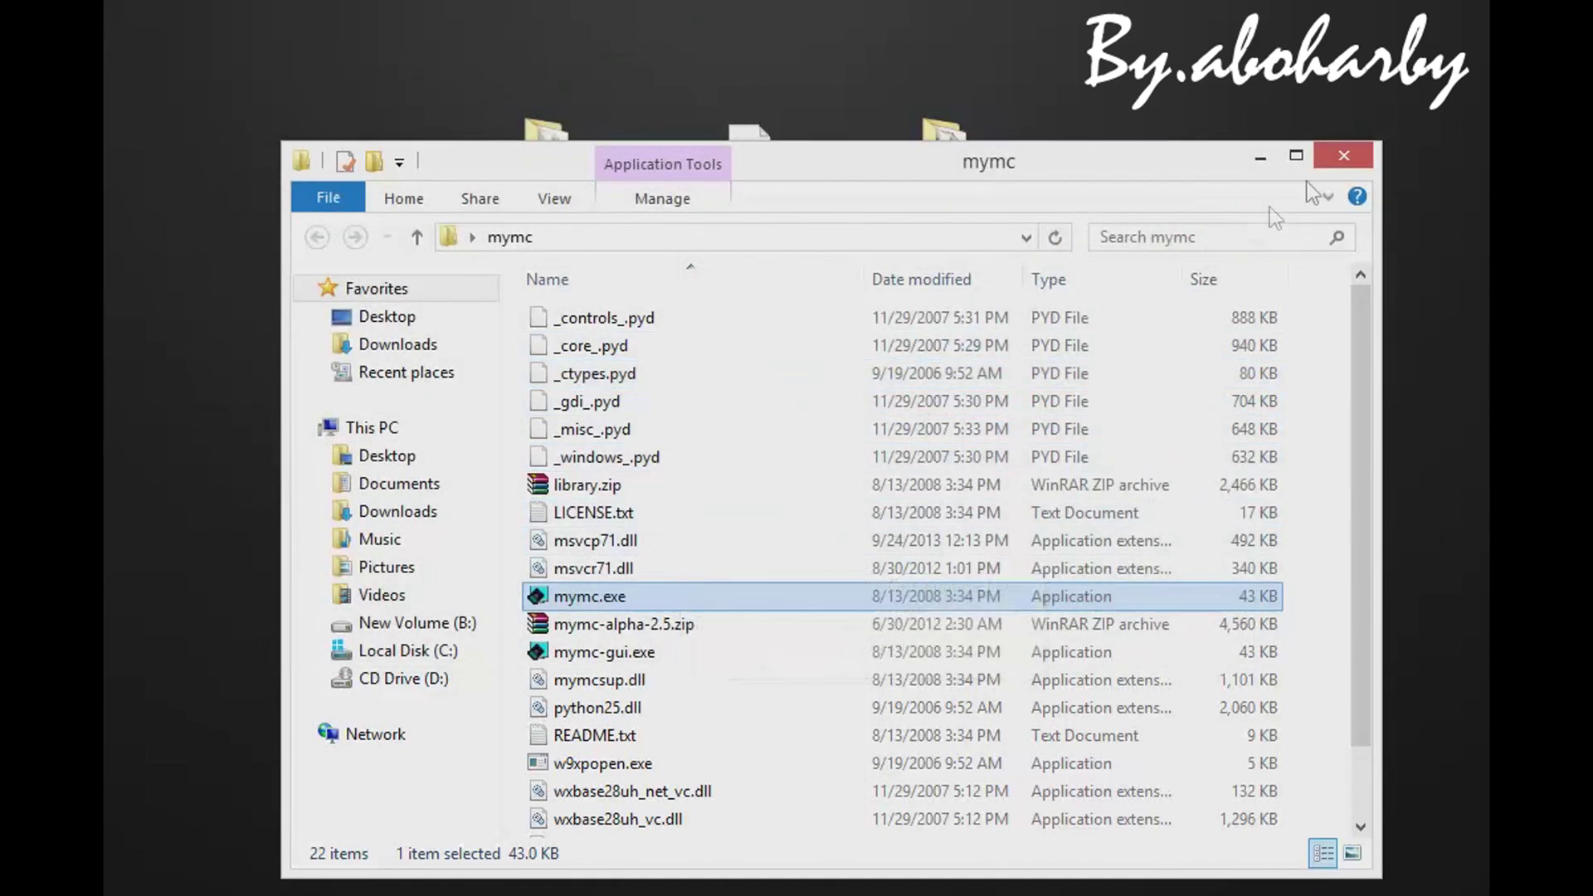
click(1339, 161)
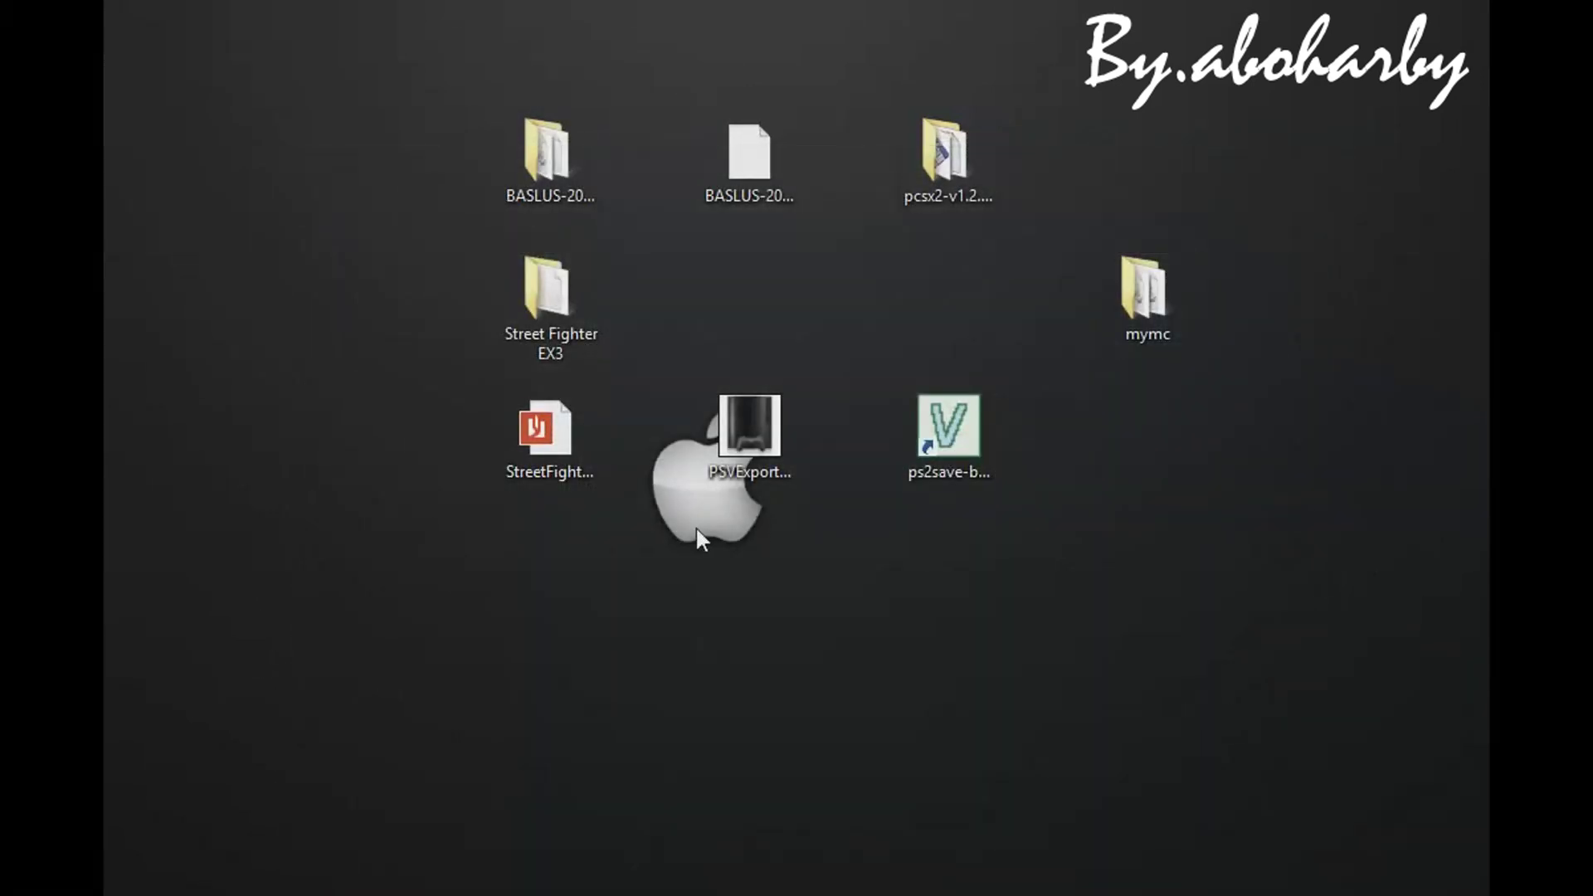
Launch pcsx2.exe from the pcsx2 folder and boot Street Fighter EX3.
double_click(944, 169)
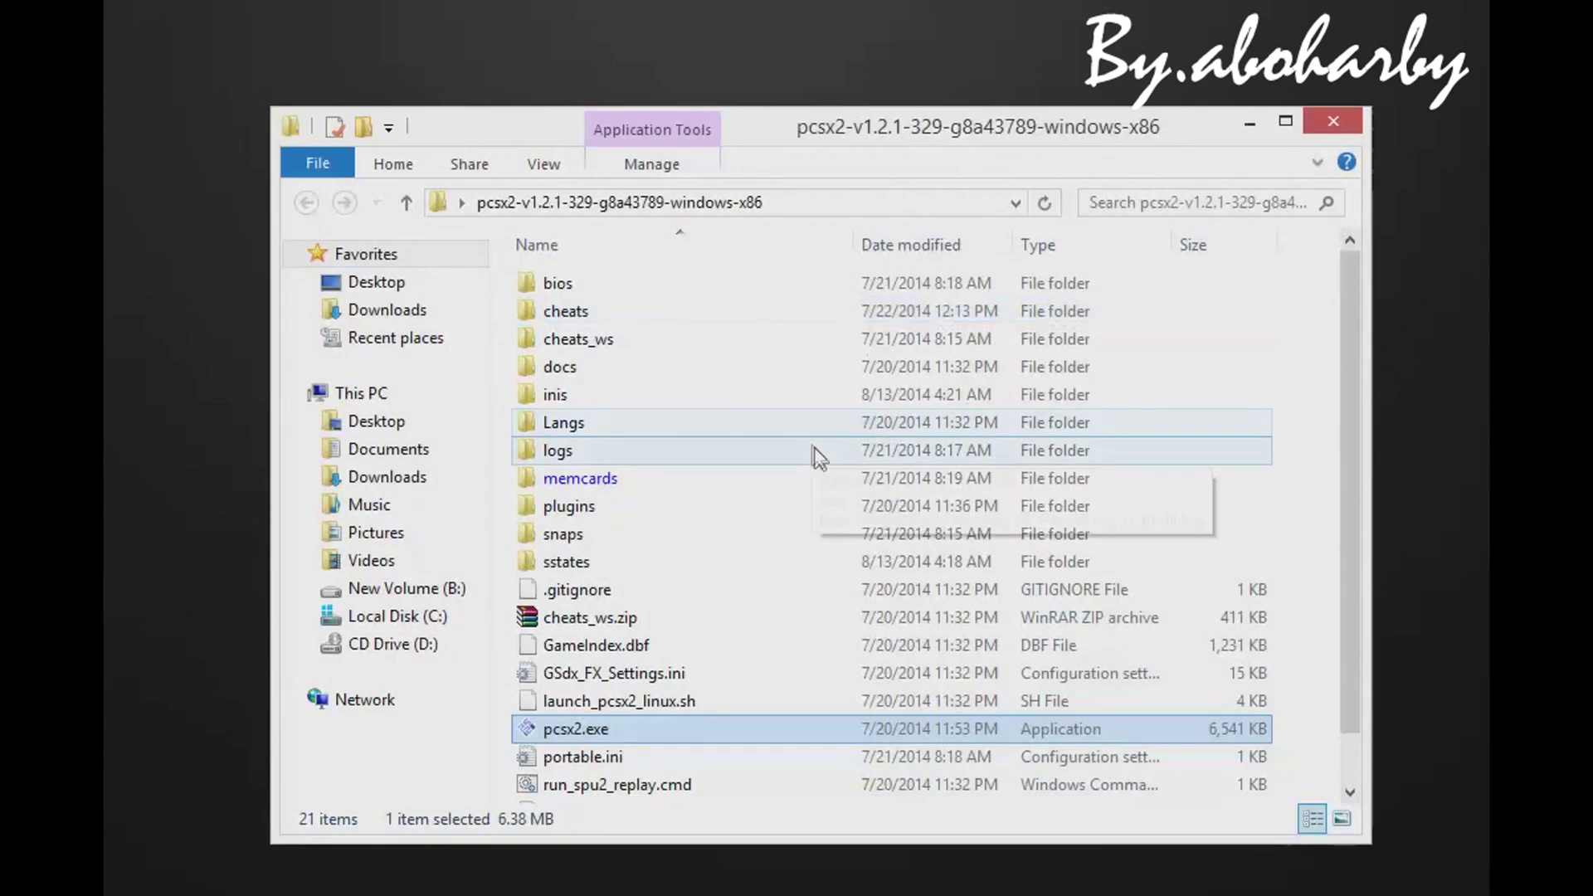
double_click(589, 730)
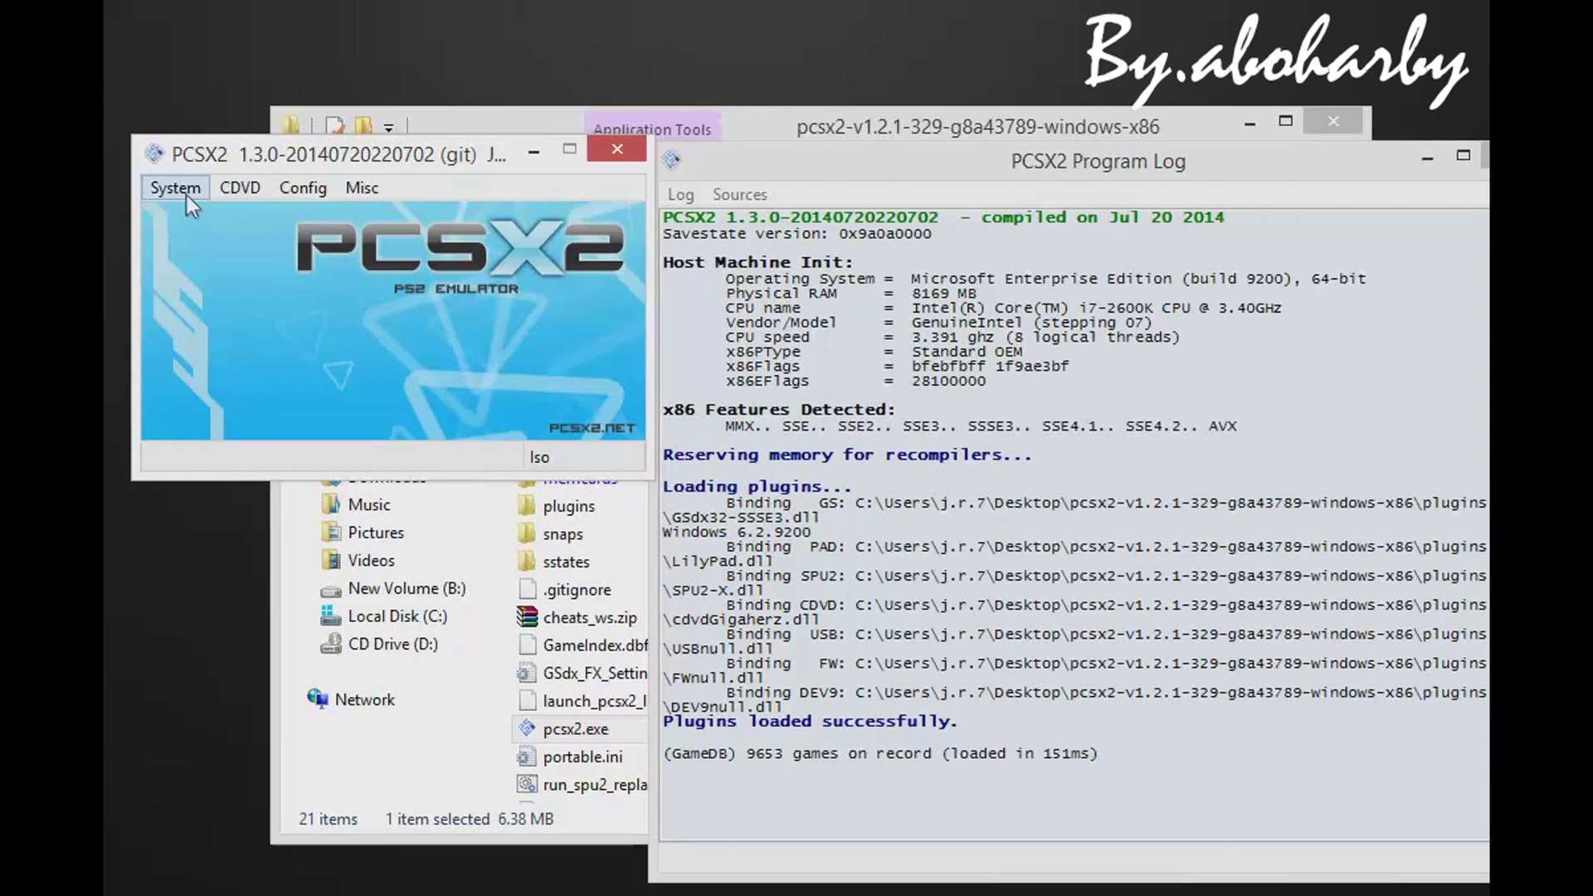
click(187, 196)
click(217, 245)
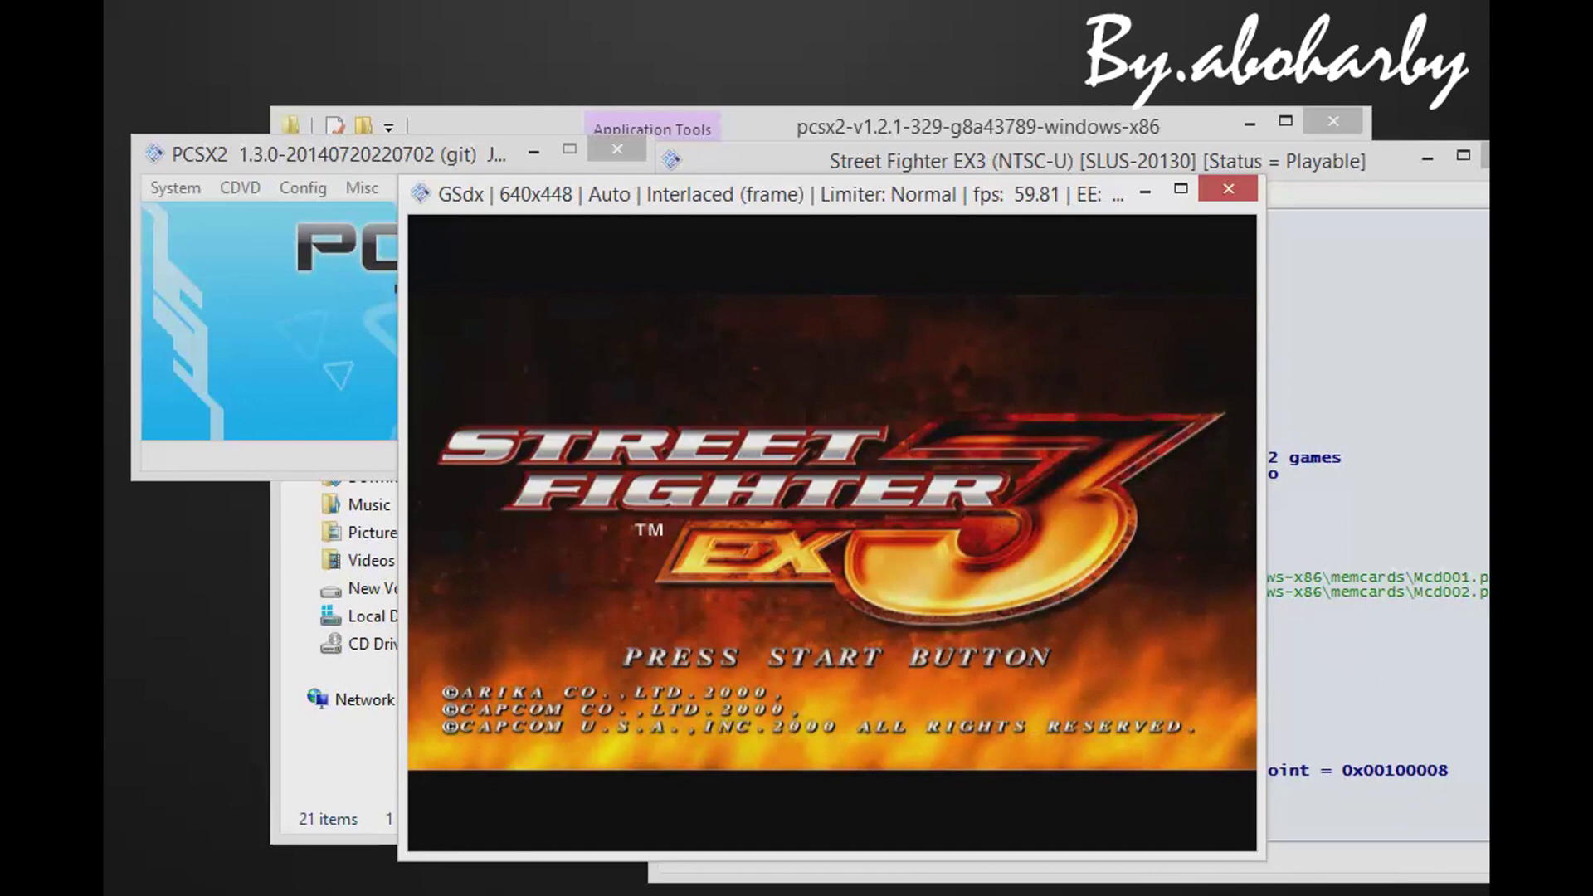
Browse the character roster on the Original Mode player select screen to check the imported save, and close the game and PCSX2.
key(Return)
key(Return)
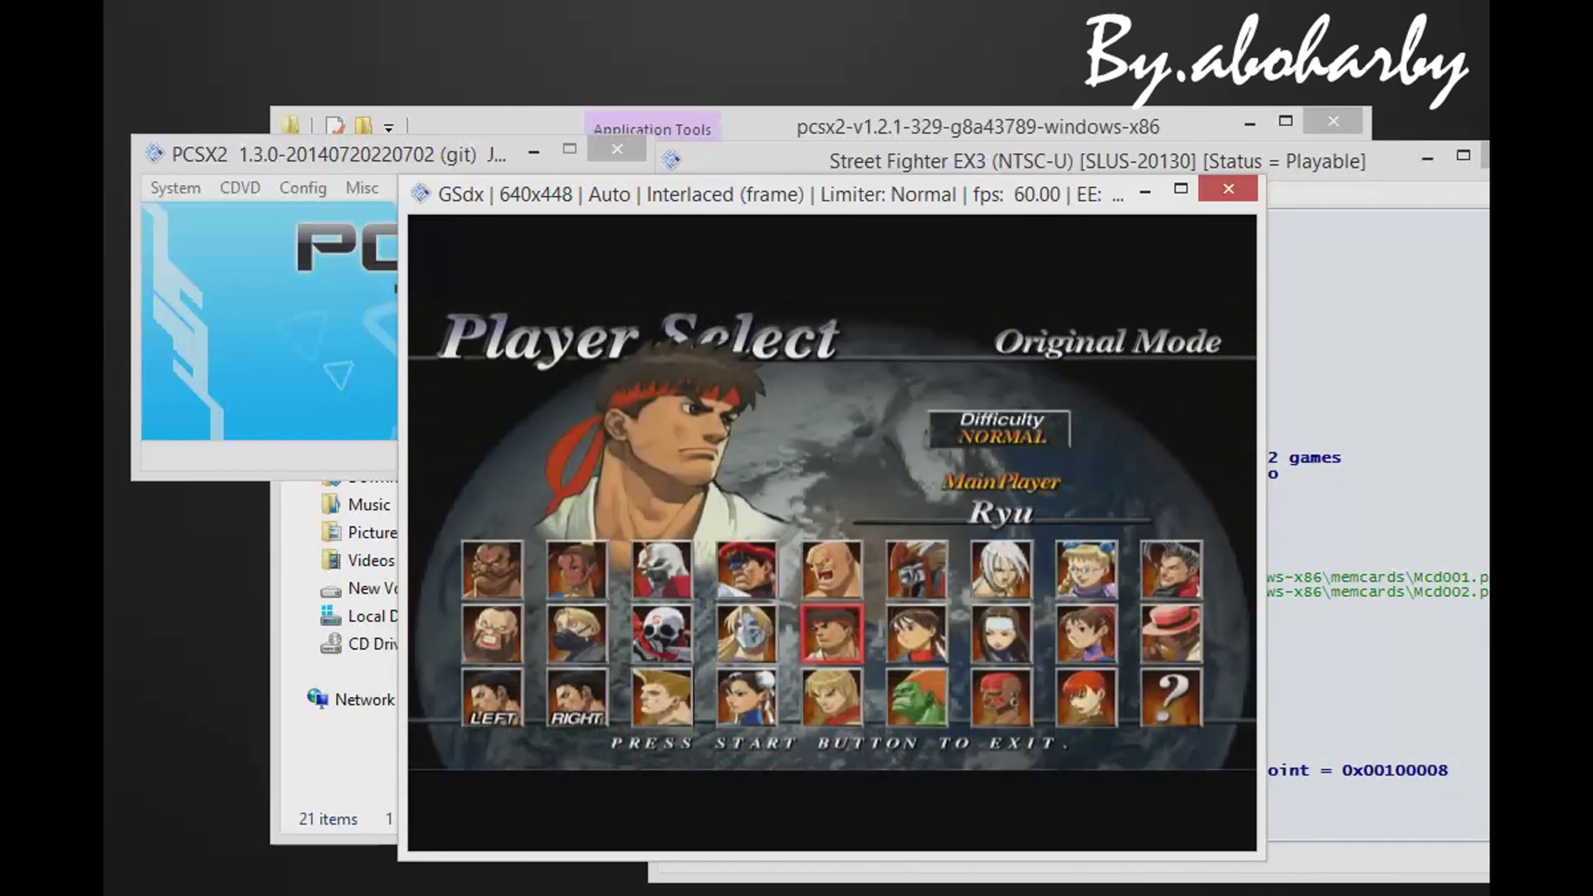
key(Up)
key(Left)
key(Right)
key(Right)
key(Right)
key(Right)
key(Down)
key(Right)
key(Right)
key(Left)
key(Left)
key(Up)
key(Left)
key(Left)
key(Left)
key(Left)
key(Down)
key(Right)
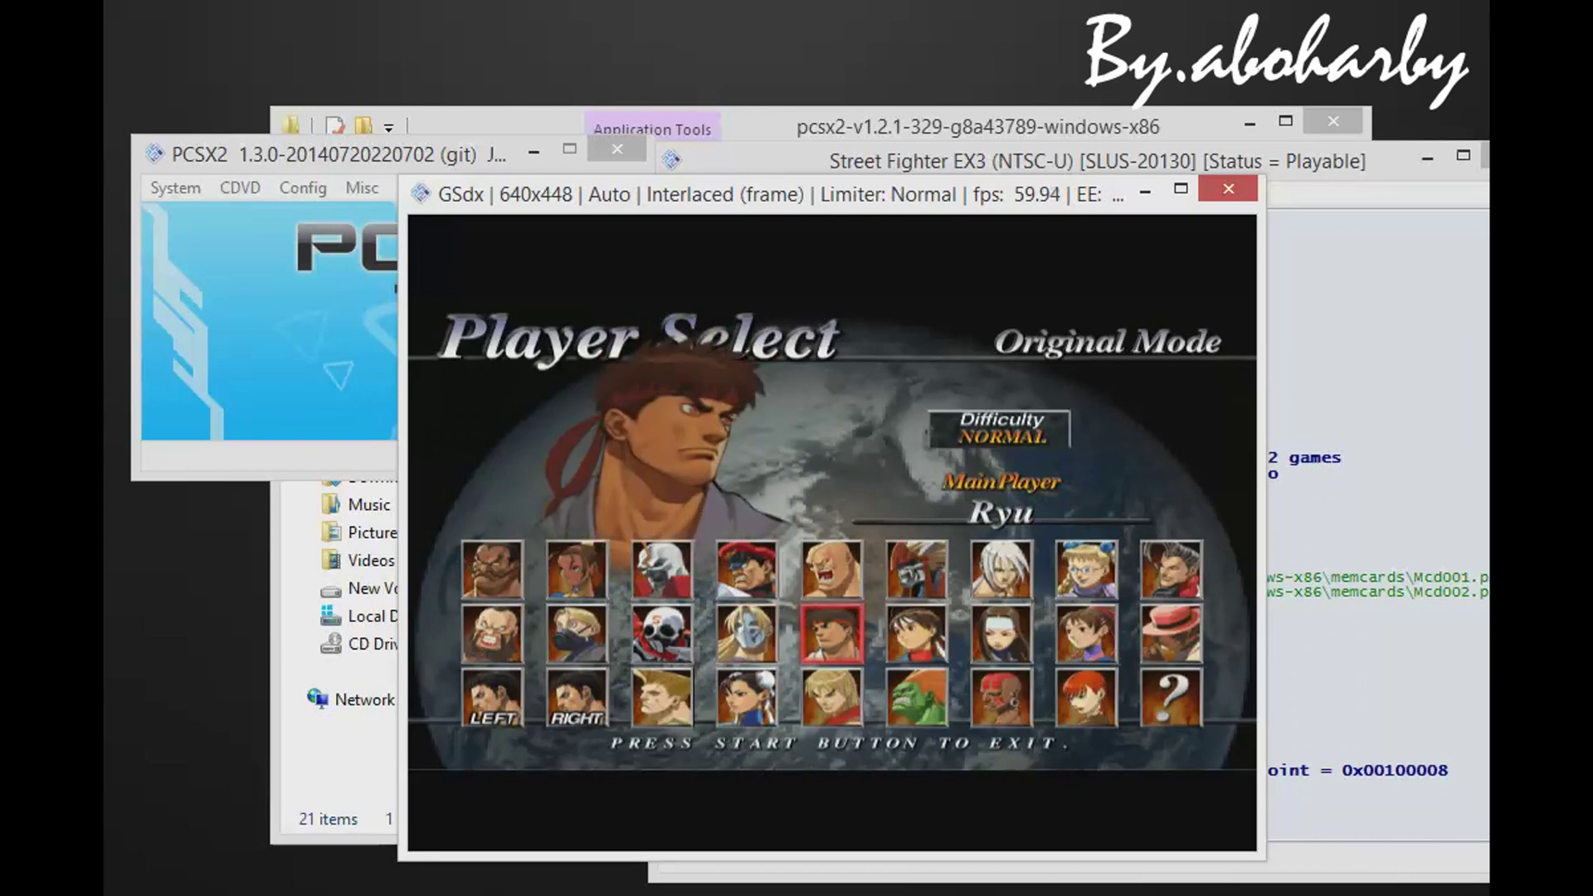
key(Left)
key(Up)
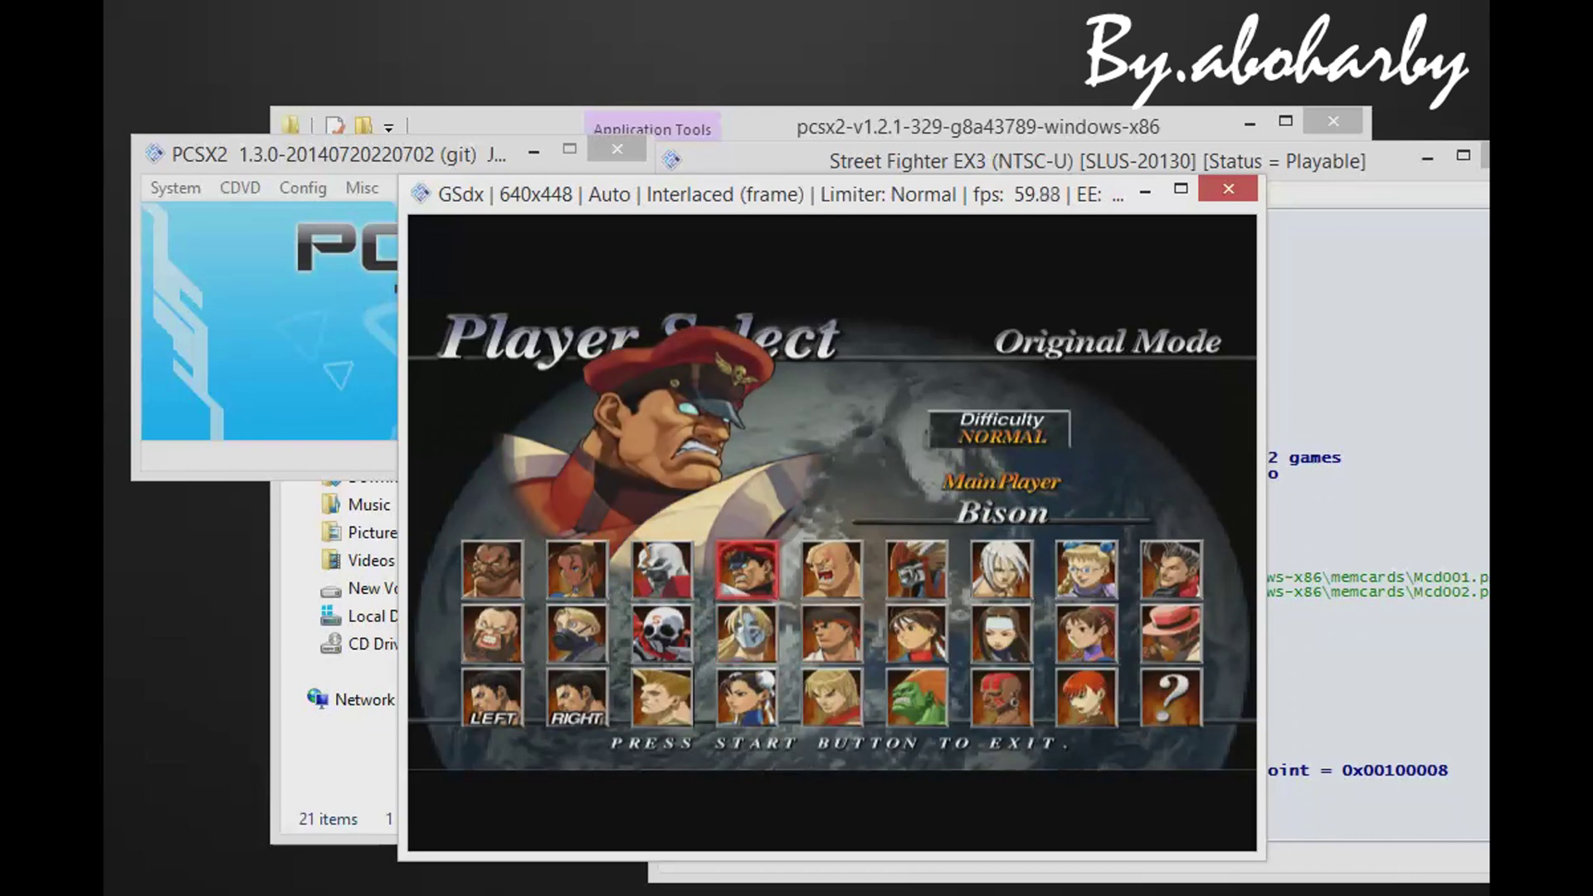
key(Right)
key(Right)
key(Right)
key(Right)
key(Right)
key(Left)
key(Left)
key(Left)
key(Left)
key(Down)
key(Up)
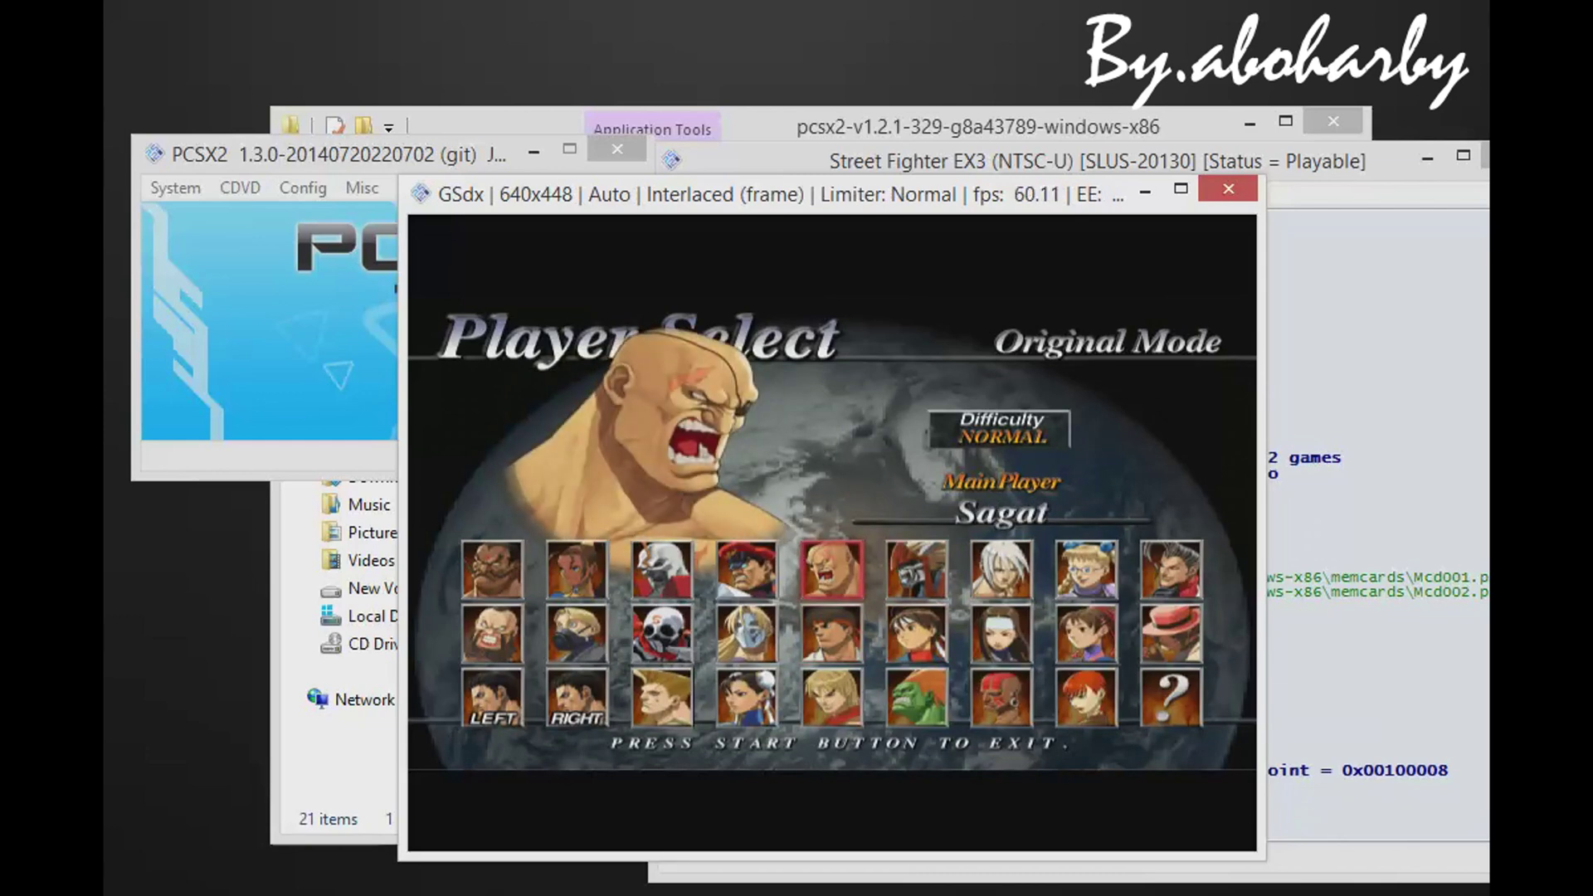
key(Left)
key(Left)
key(Left)
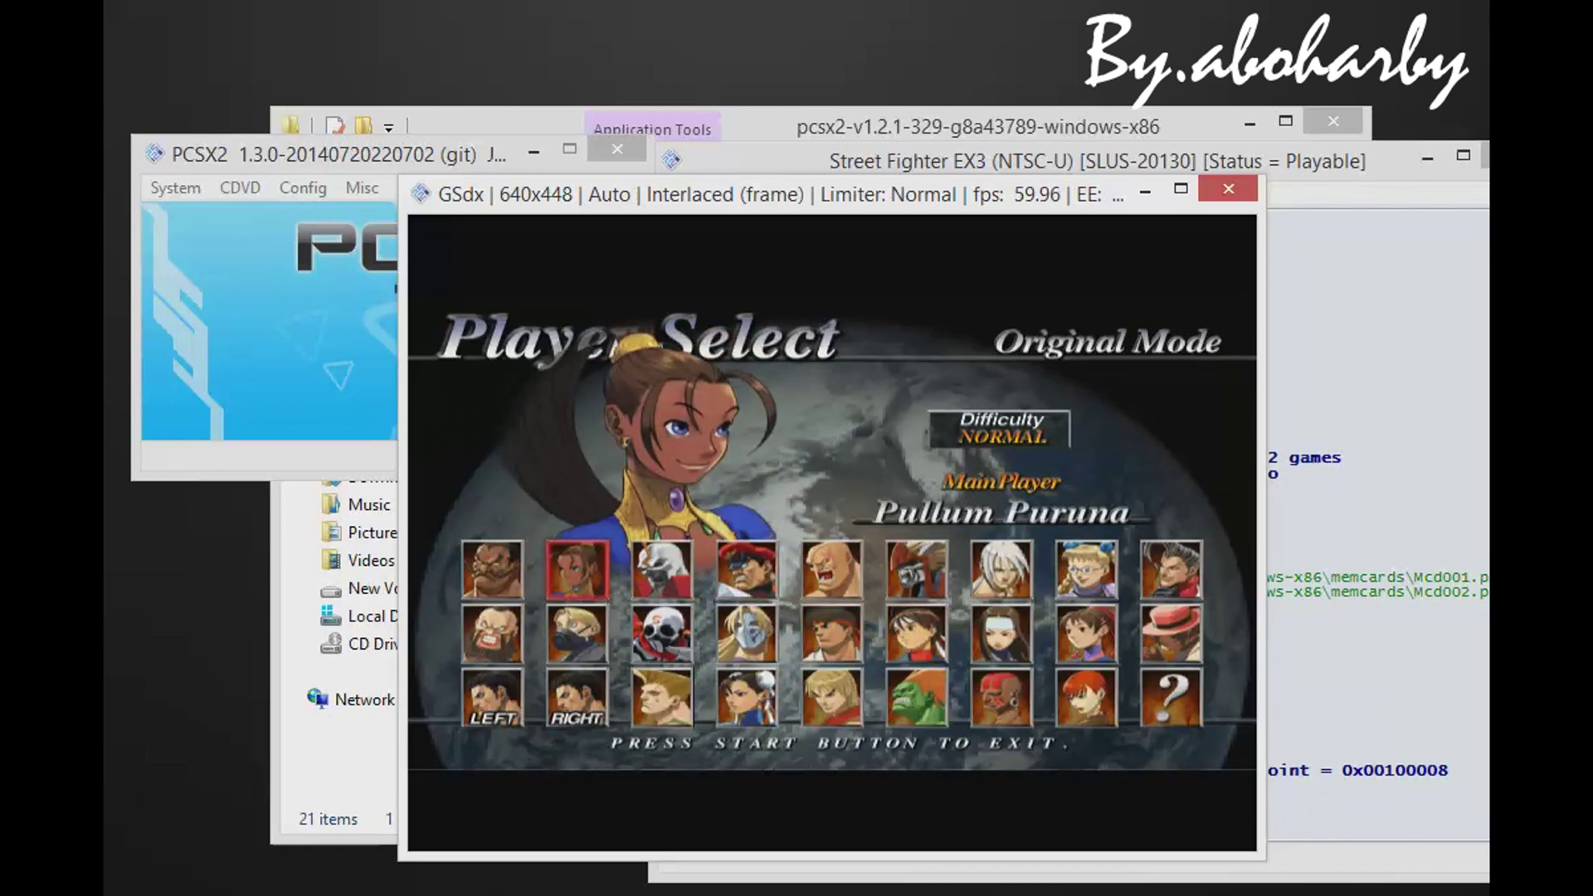
key(Right)
key(Right)
key(Escape)
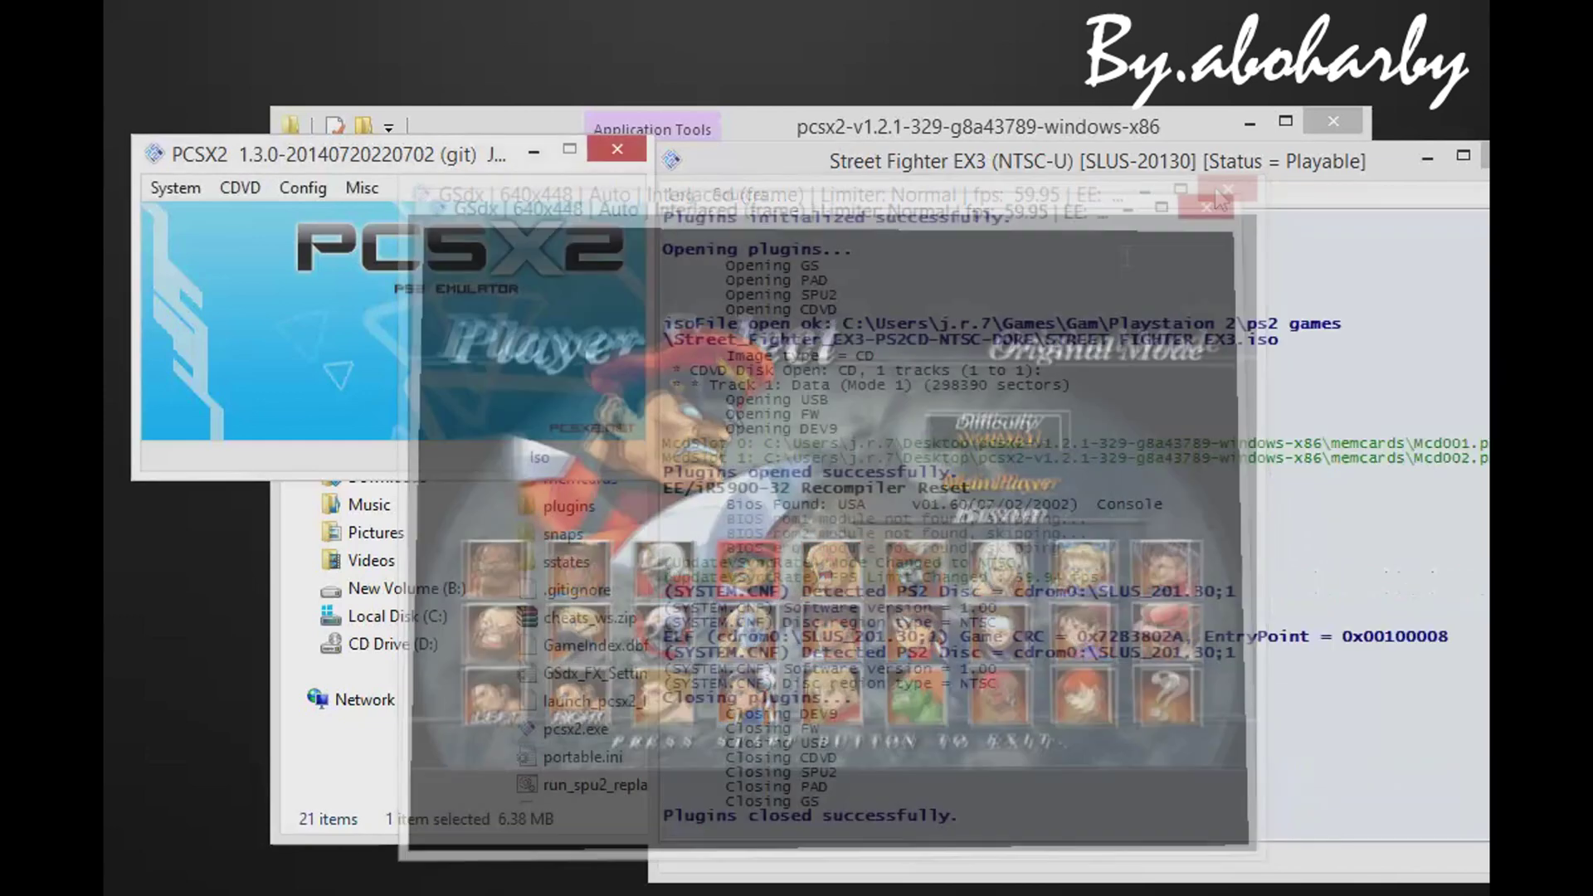
click(626, 150)
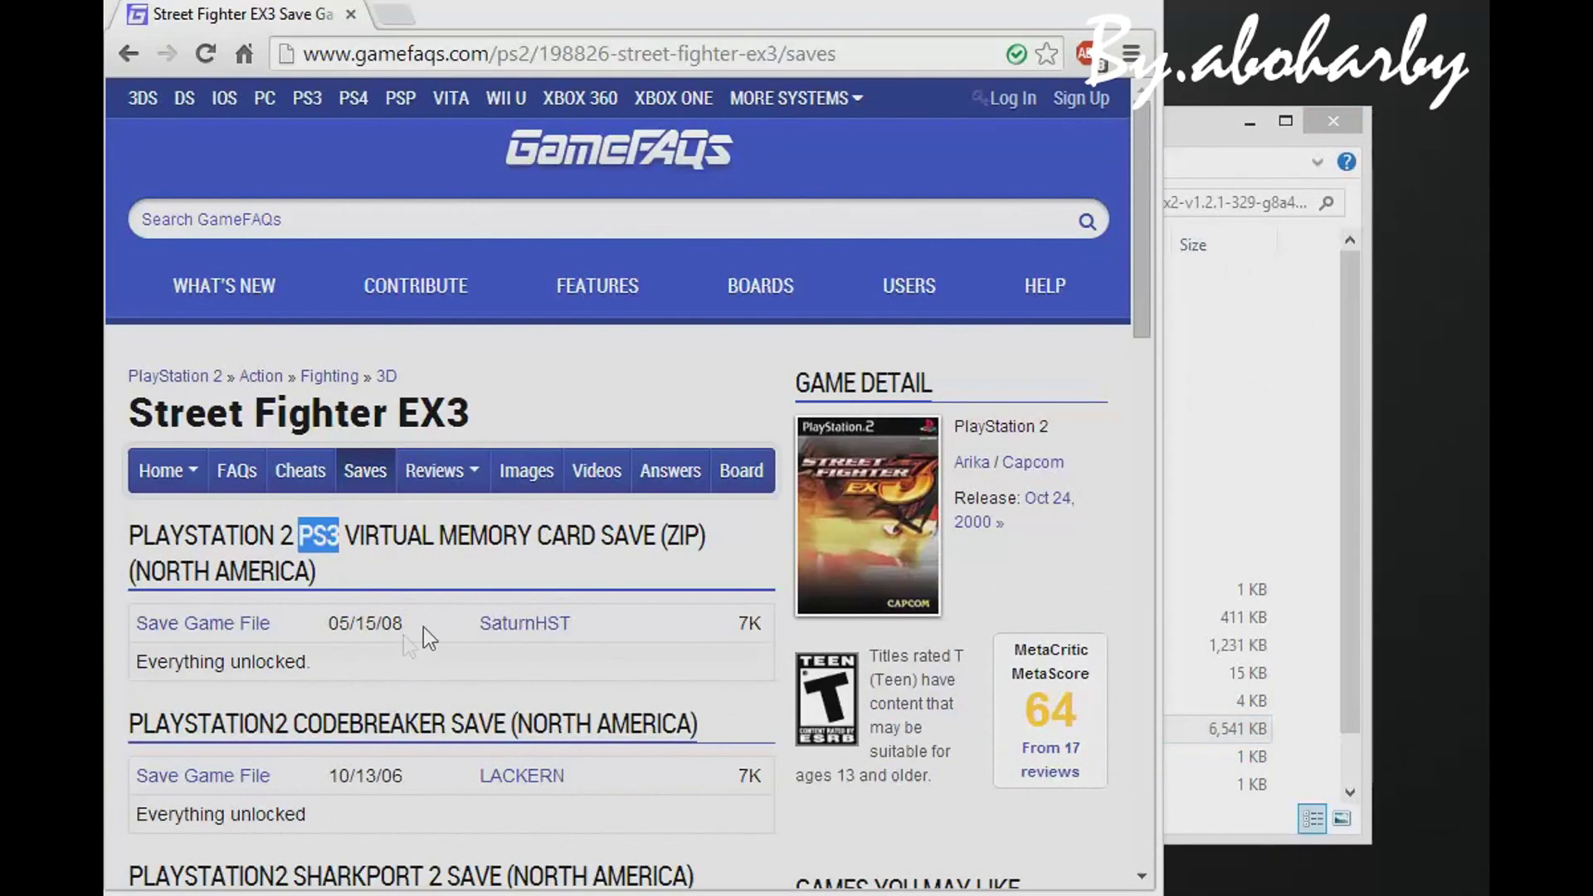
Review the other save formats on the GameFAQs Street Fighter EX3 saves page, and minimize the browser and the pcsx2 folder.
scroll(423, 625, down, 3)
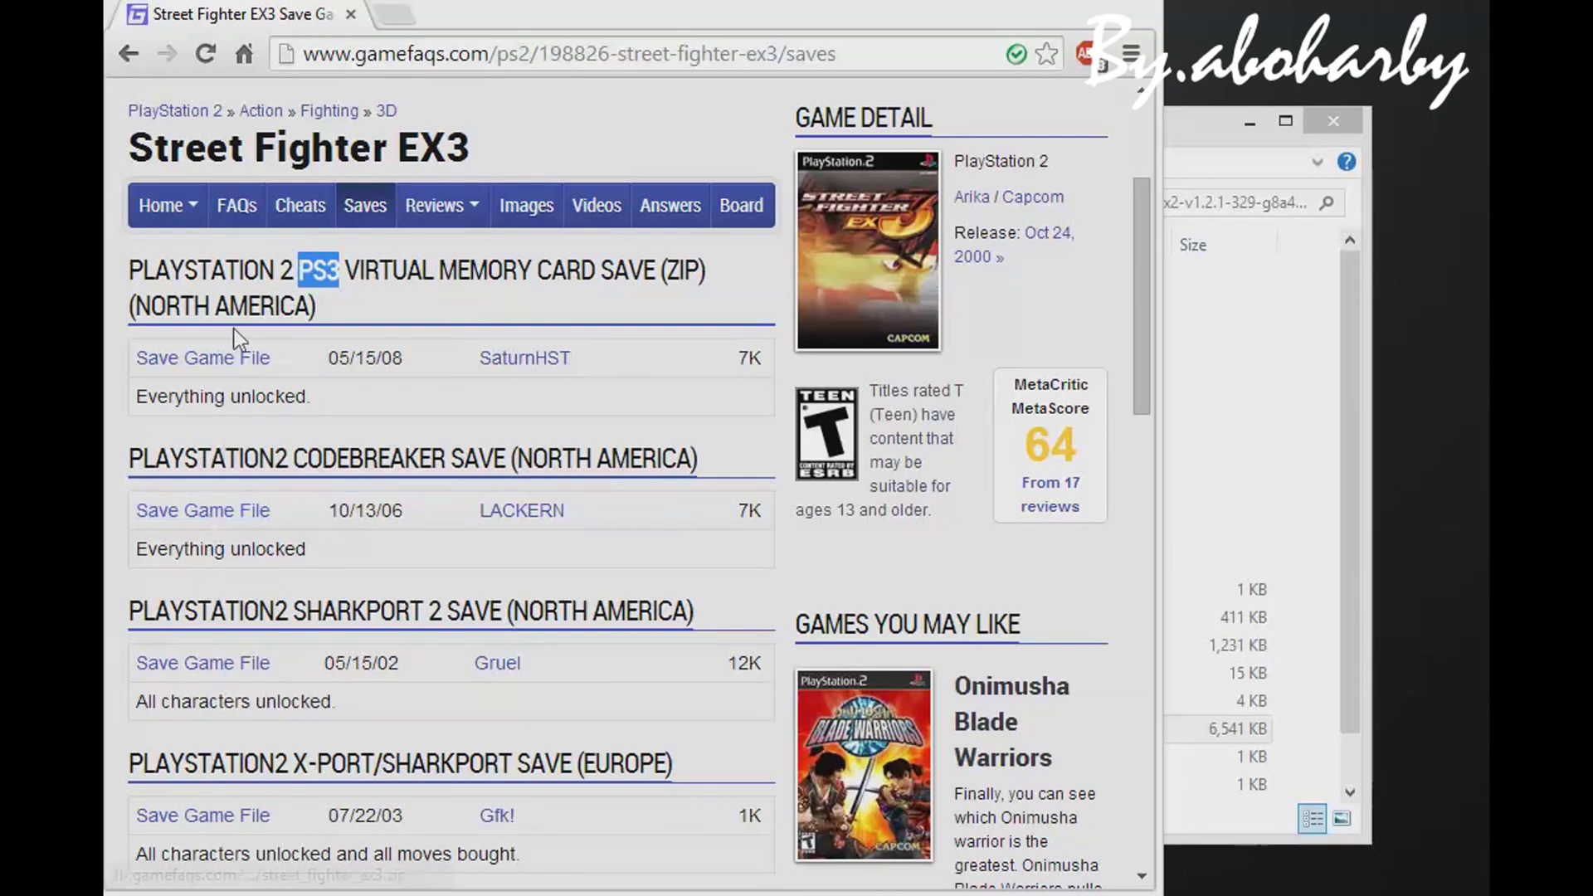
click(1078, 10)
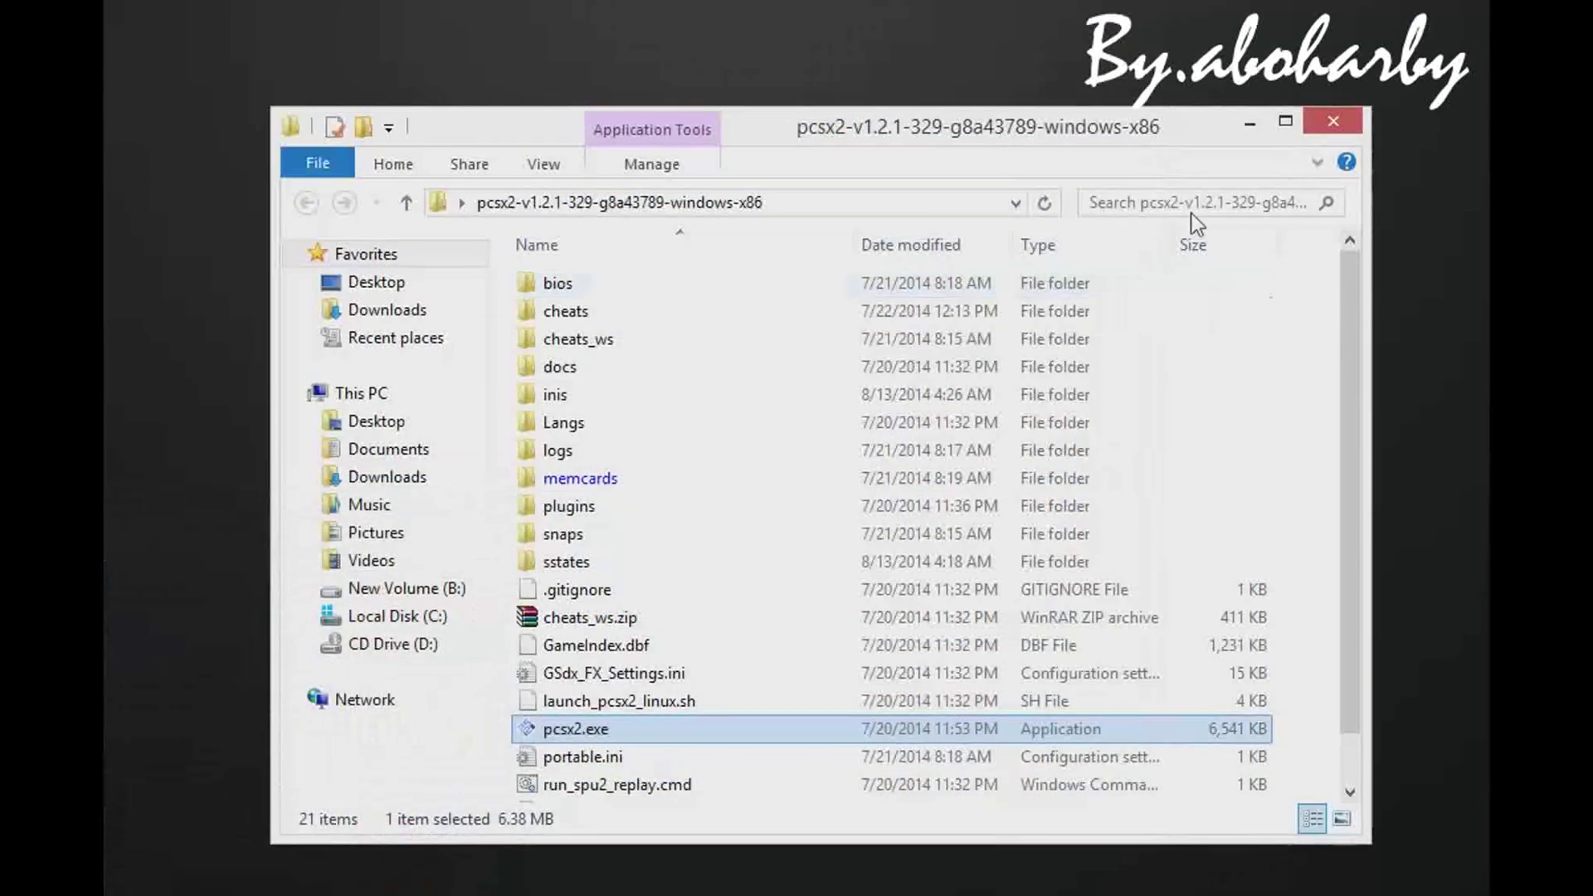
click(1250, 123)
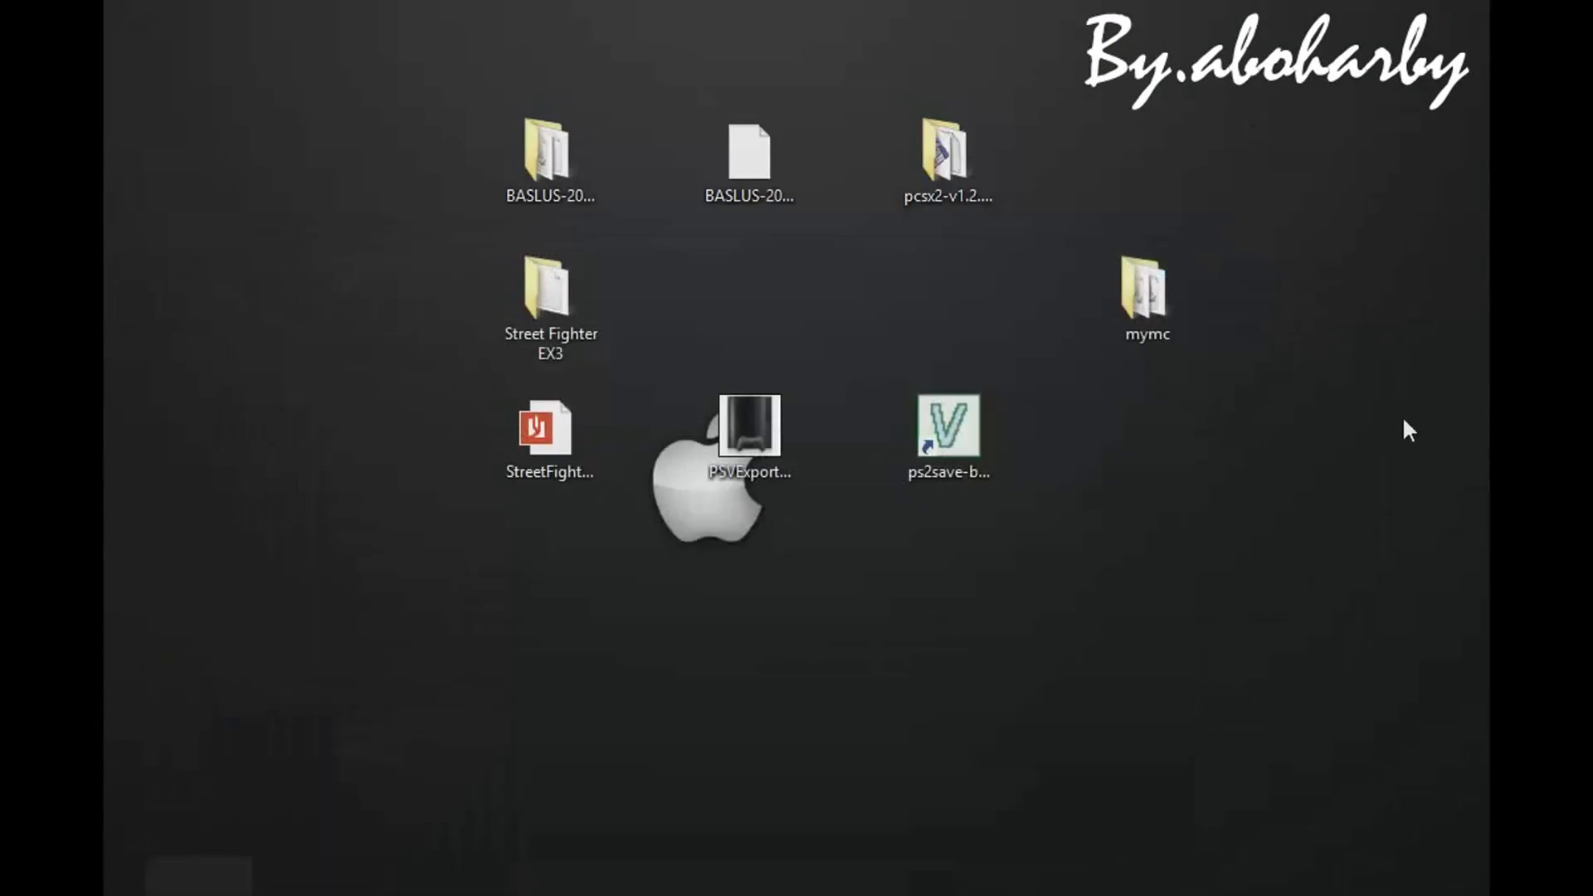
Move the three downloaded street_fighter saves (.sps, .cbs, .xpo) beside the Street Fighter EX3 folder on the desktop and check their file names.
drag(108, 399, 349, 434)
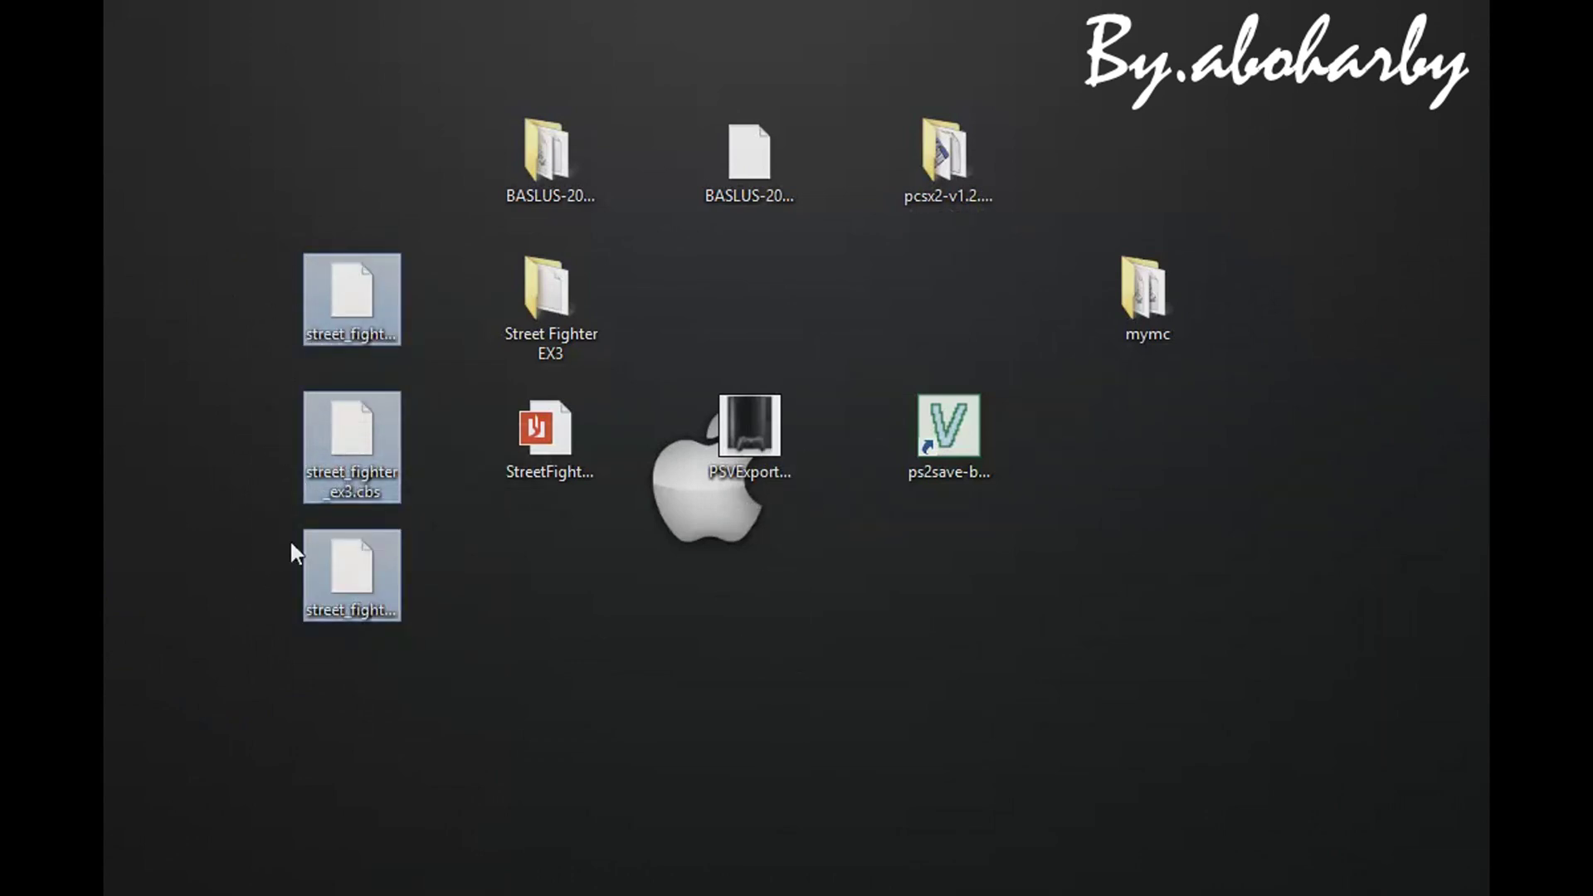
click(333, 327)
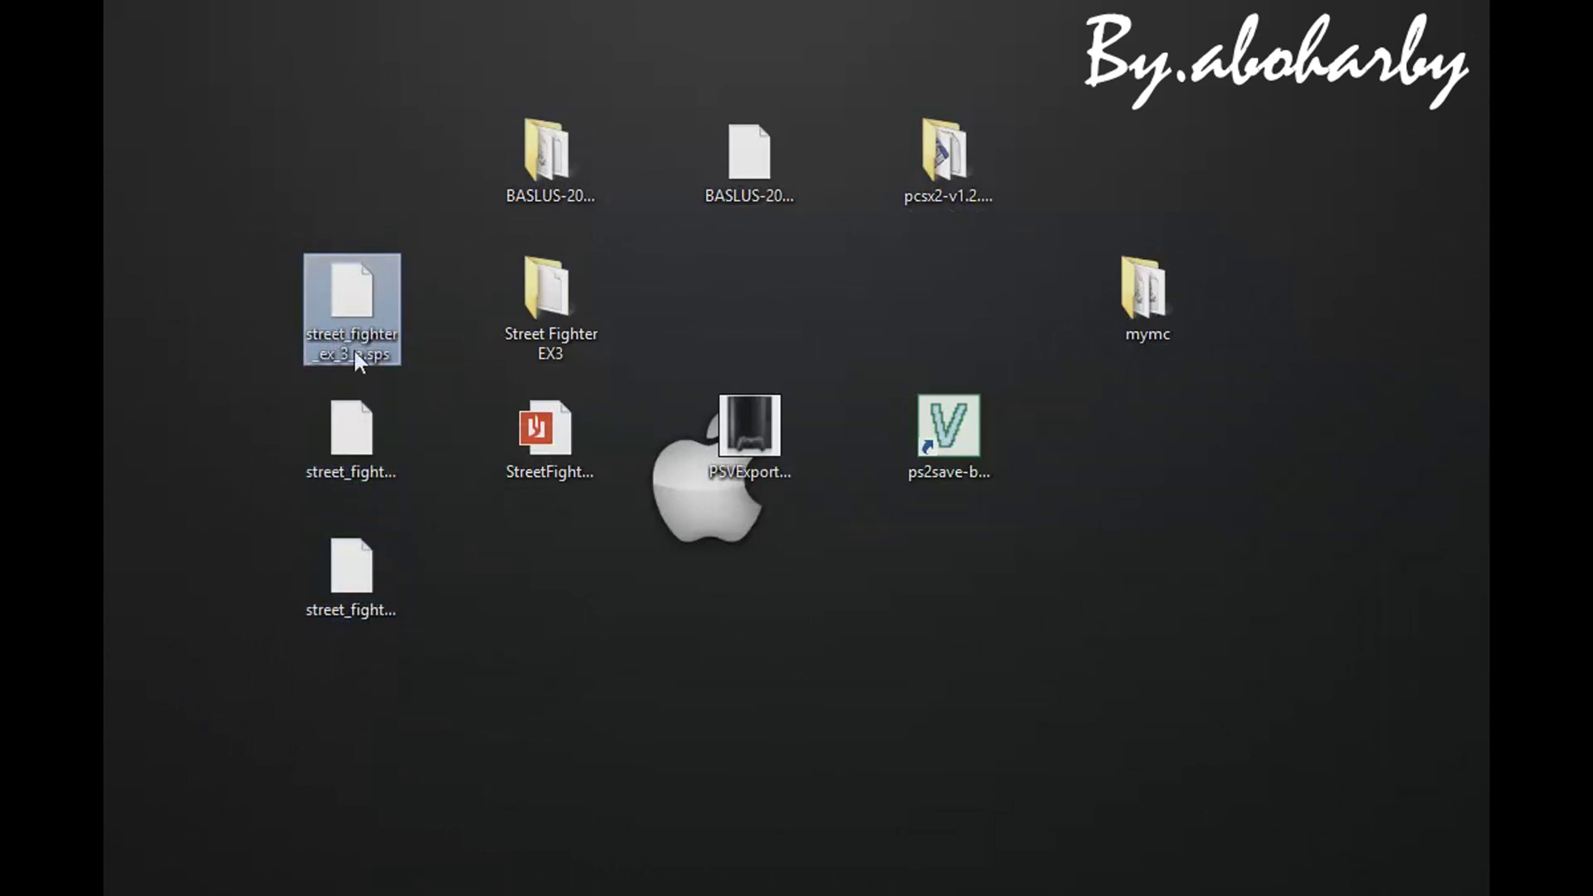
click(366, 466)
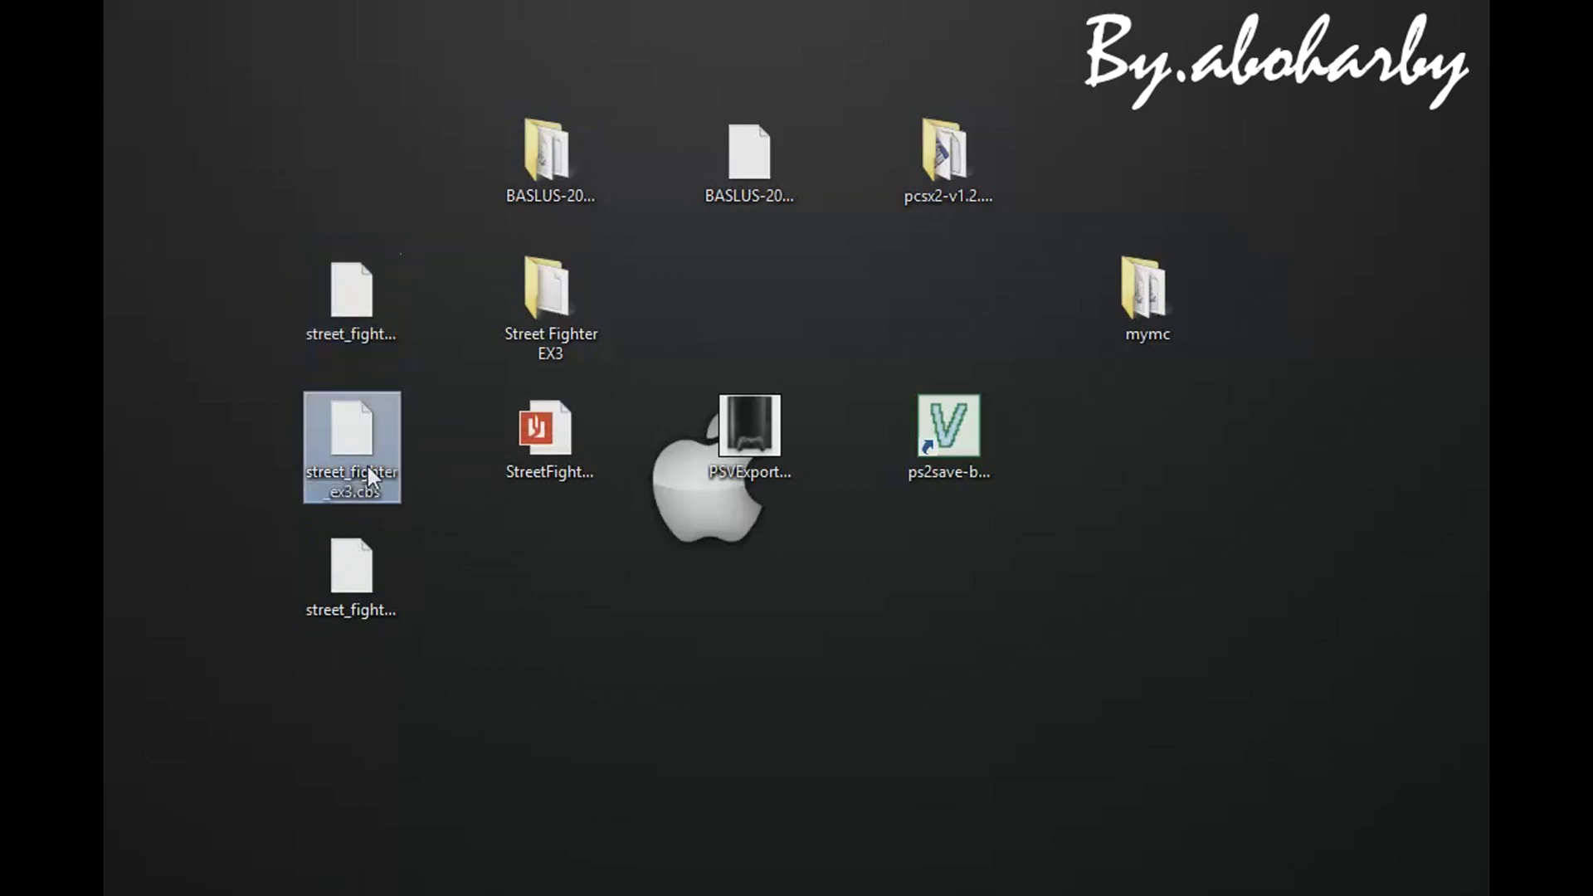
click(353, 630)
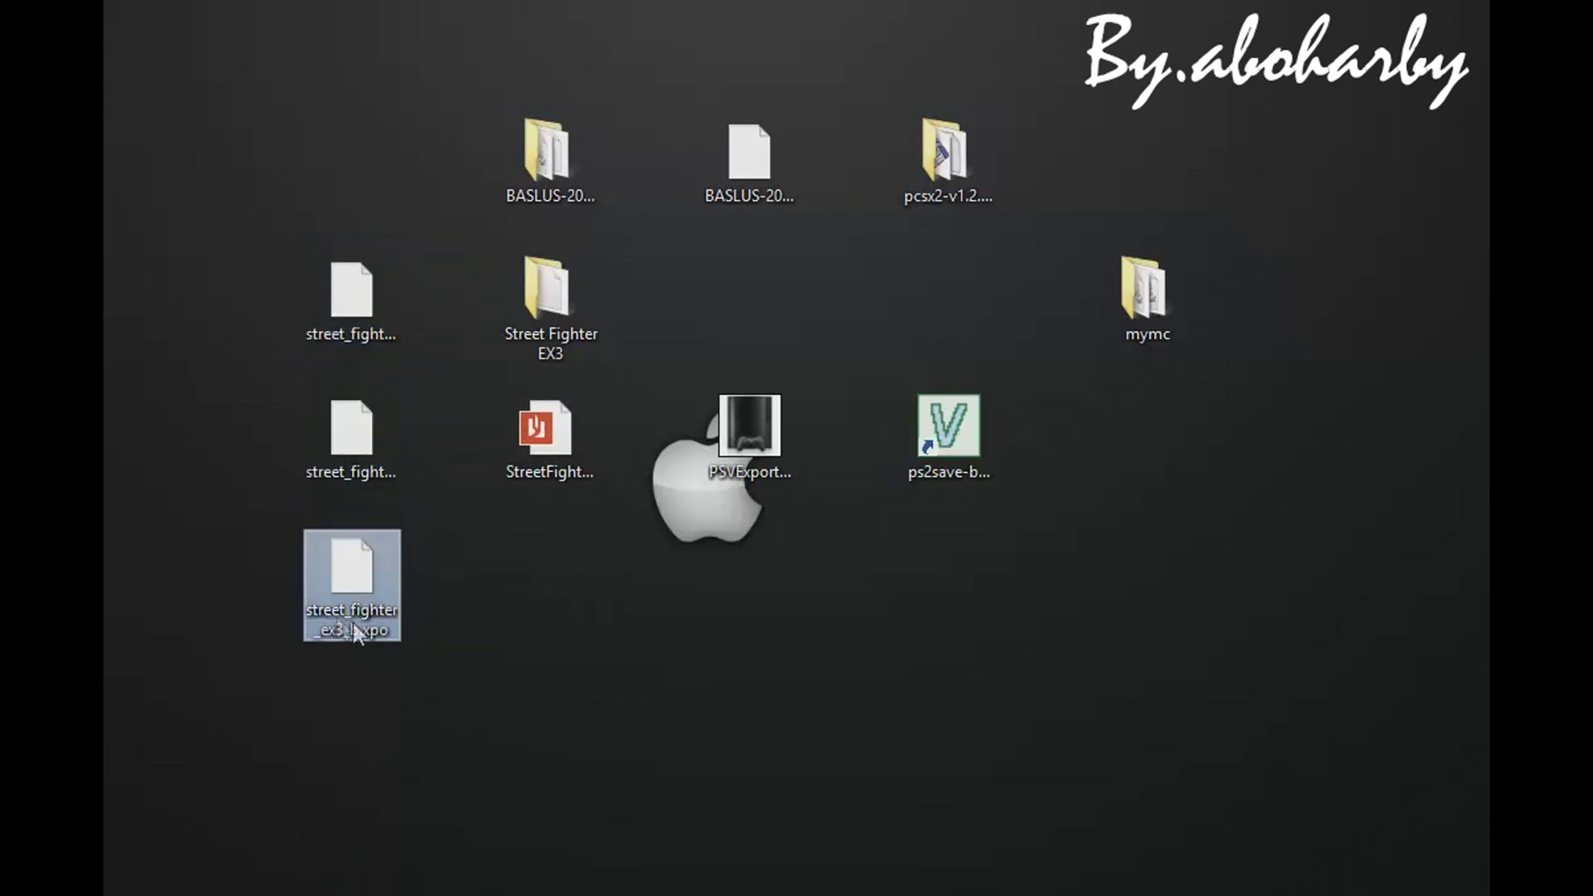
click(461, 638)
drag(256, 235, 406, 667)
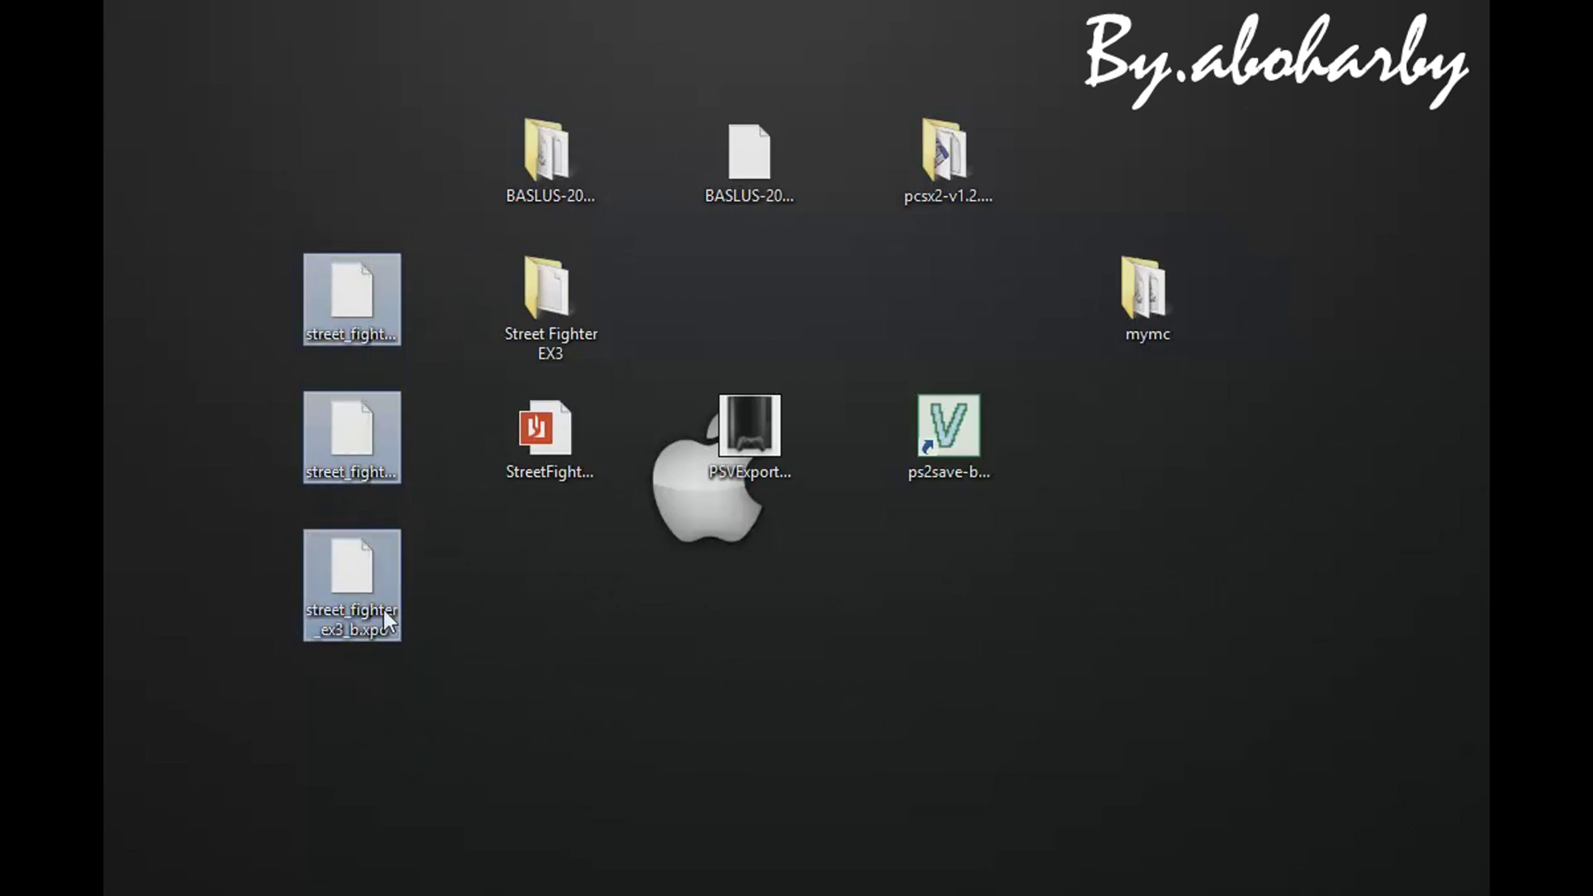
Launch mymc.exe from the mymc folder and open the memory card image Mcd001.ps2 with its window fully in view.
double_click(1166, 292)
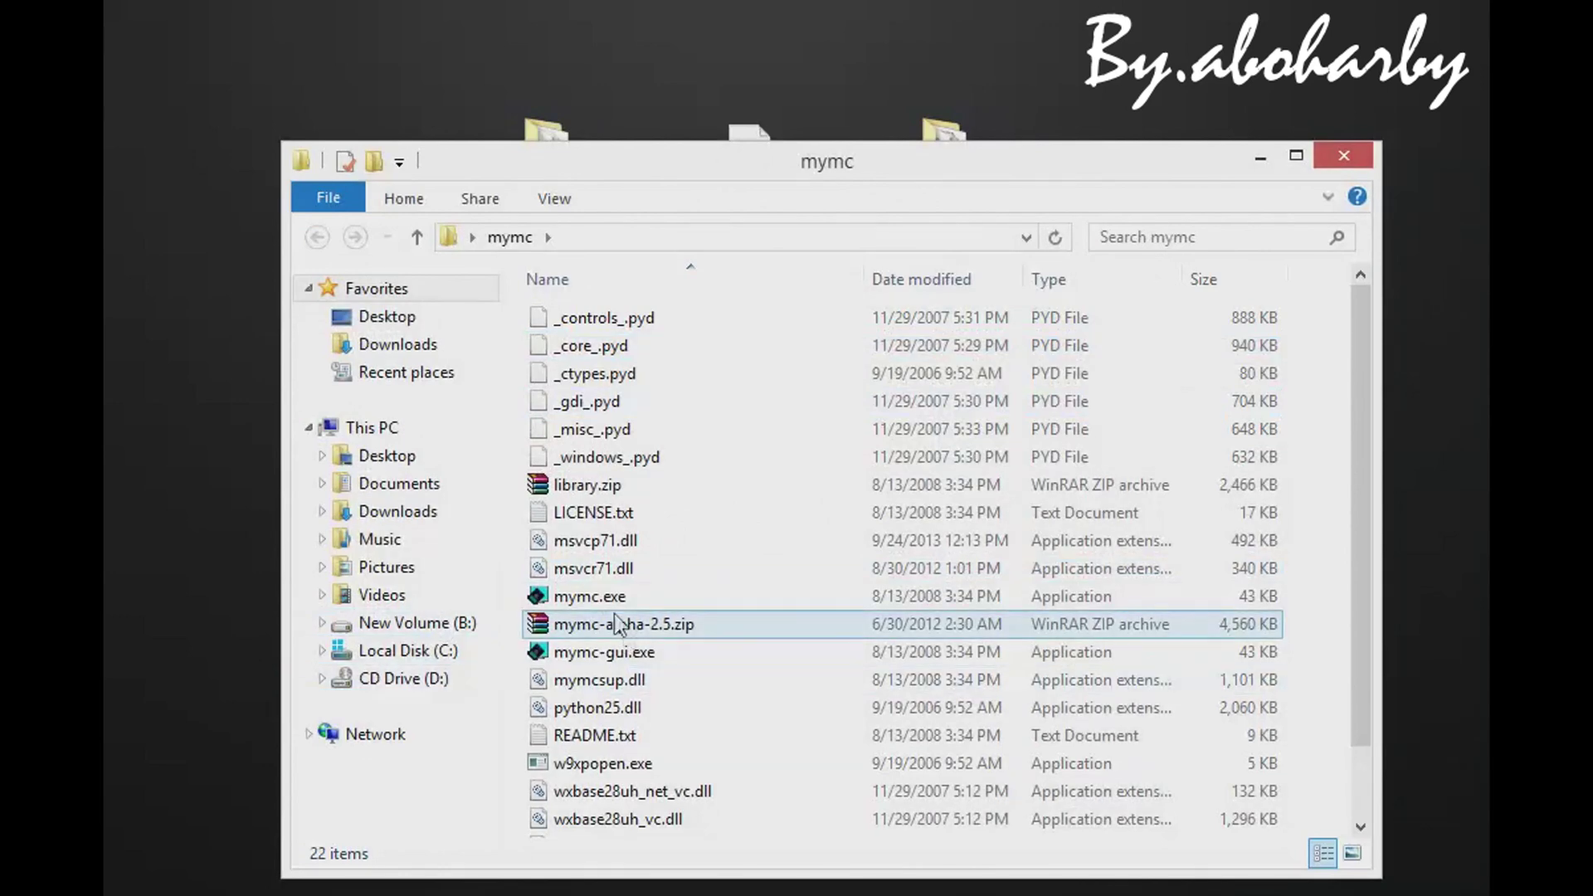
double_click(590, 596)
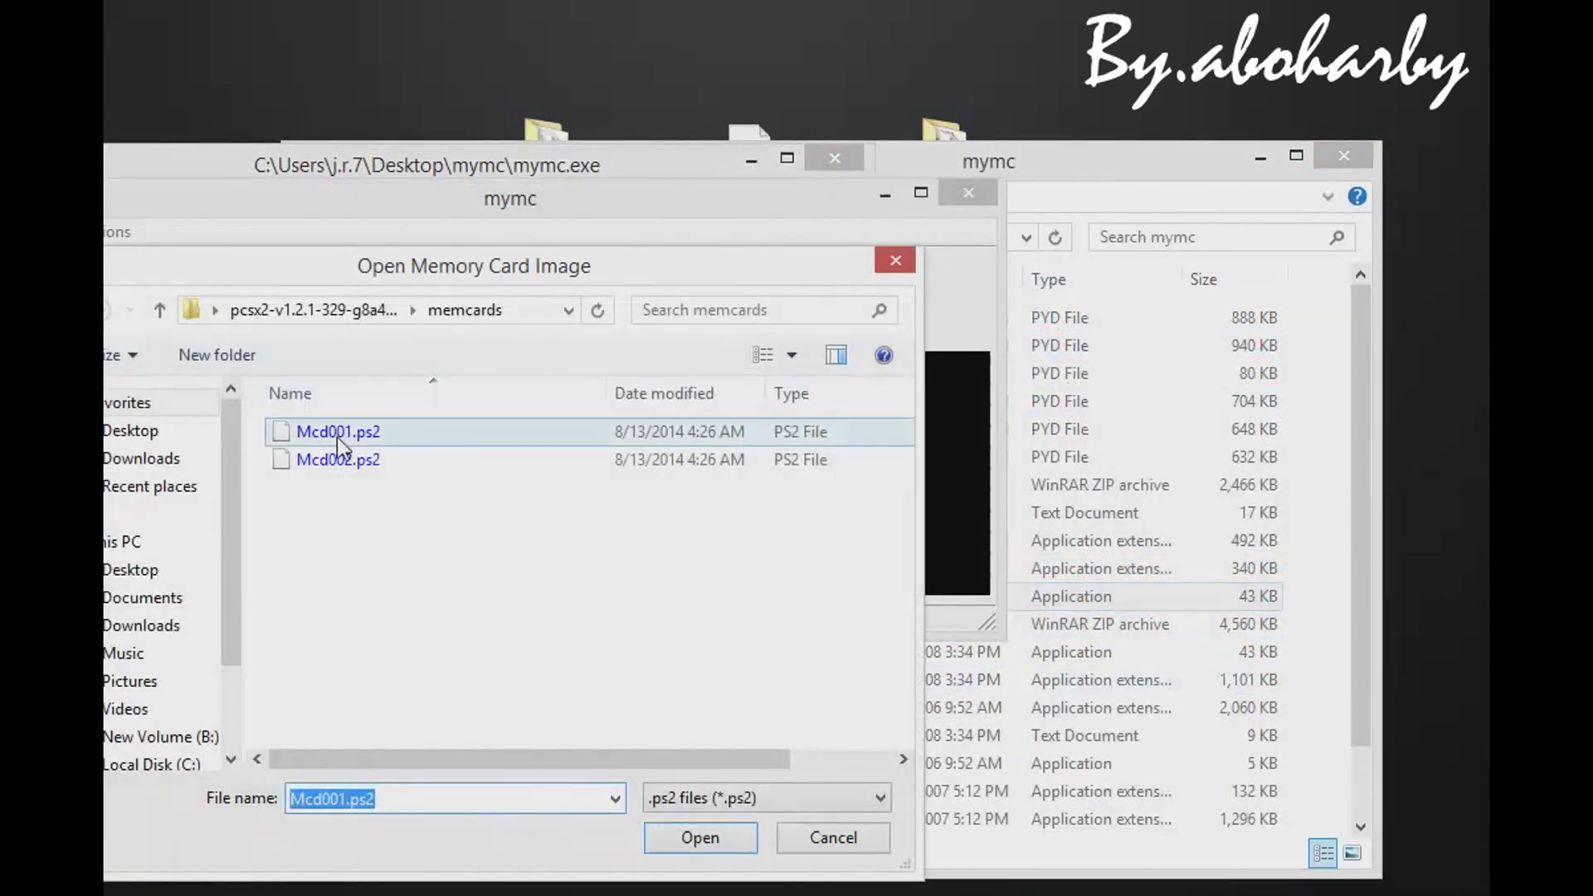
double_click(337, 436)
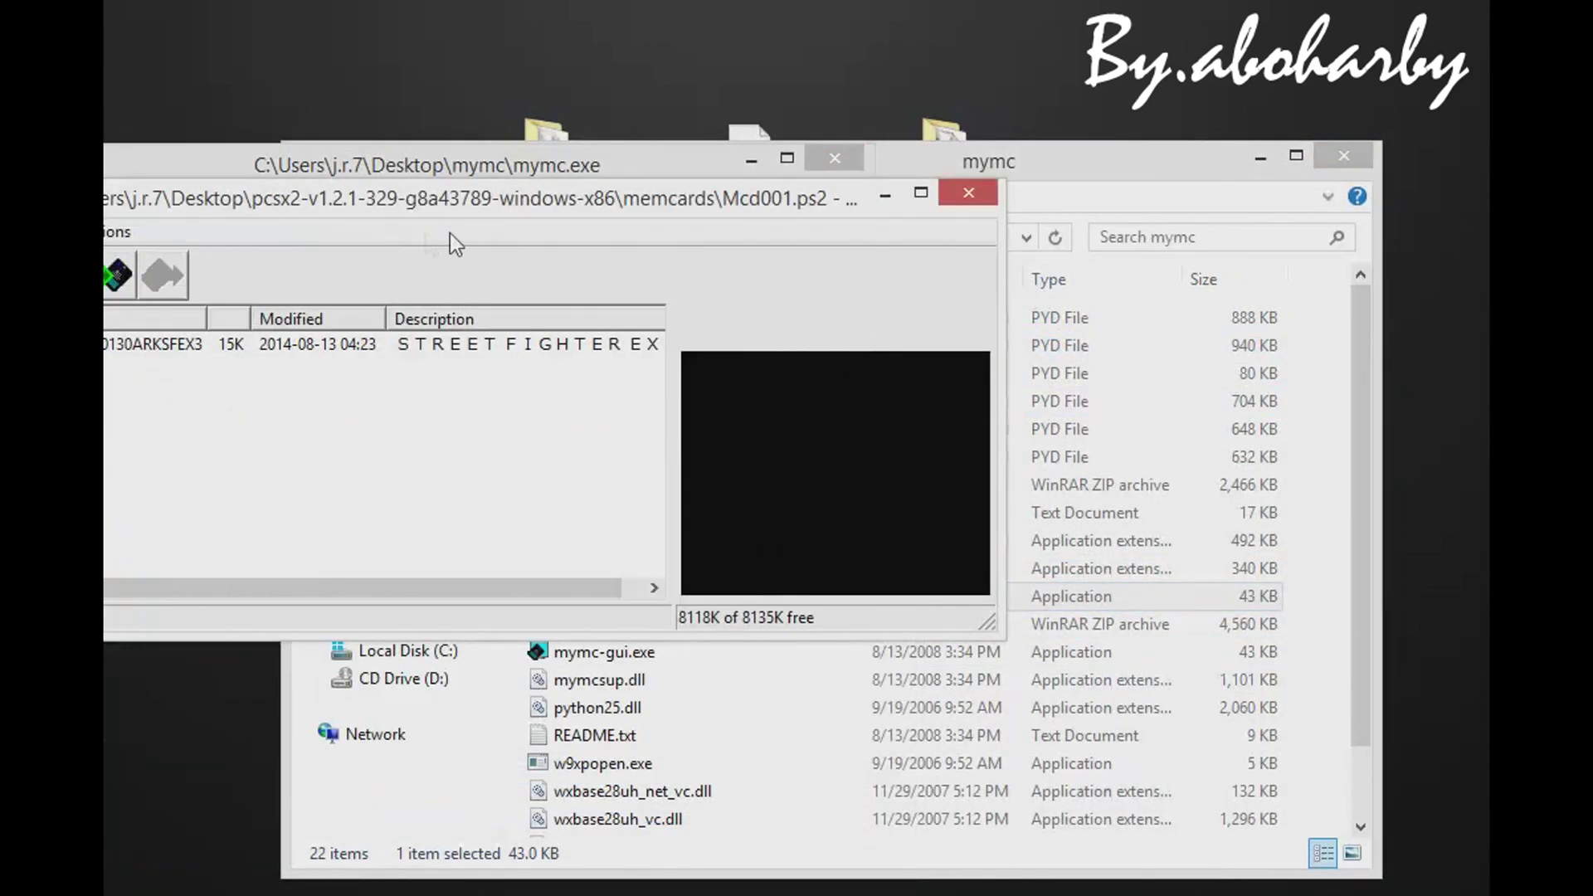
drag(500, 198, 735, 200)
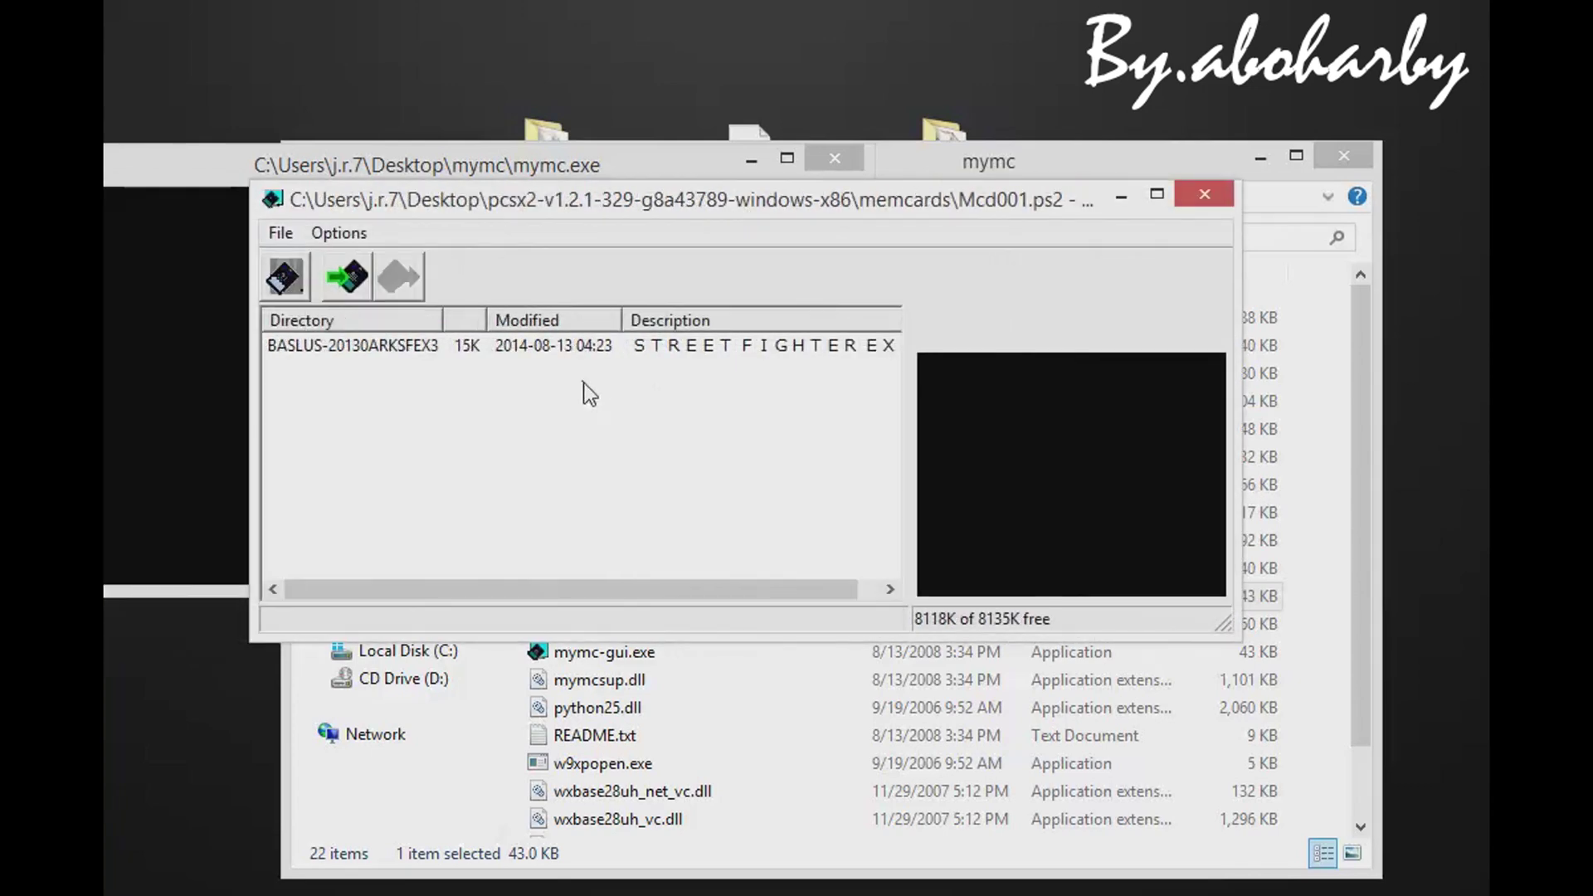
Try to import street_fighter_ex_3_a.sps from the desktop into the Mcd001.ps2 memory card.
click(346, 276)
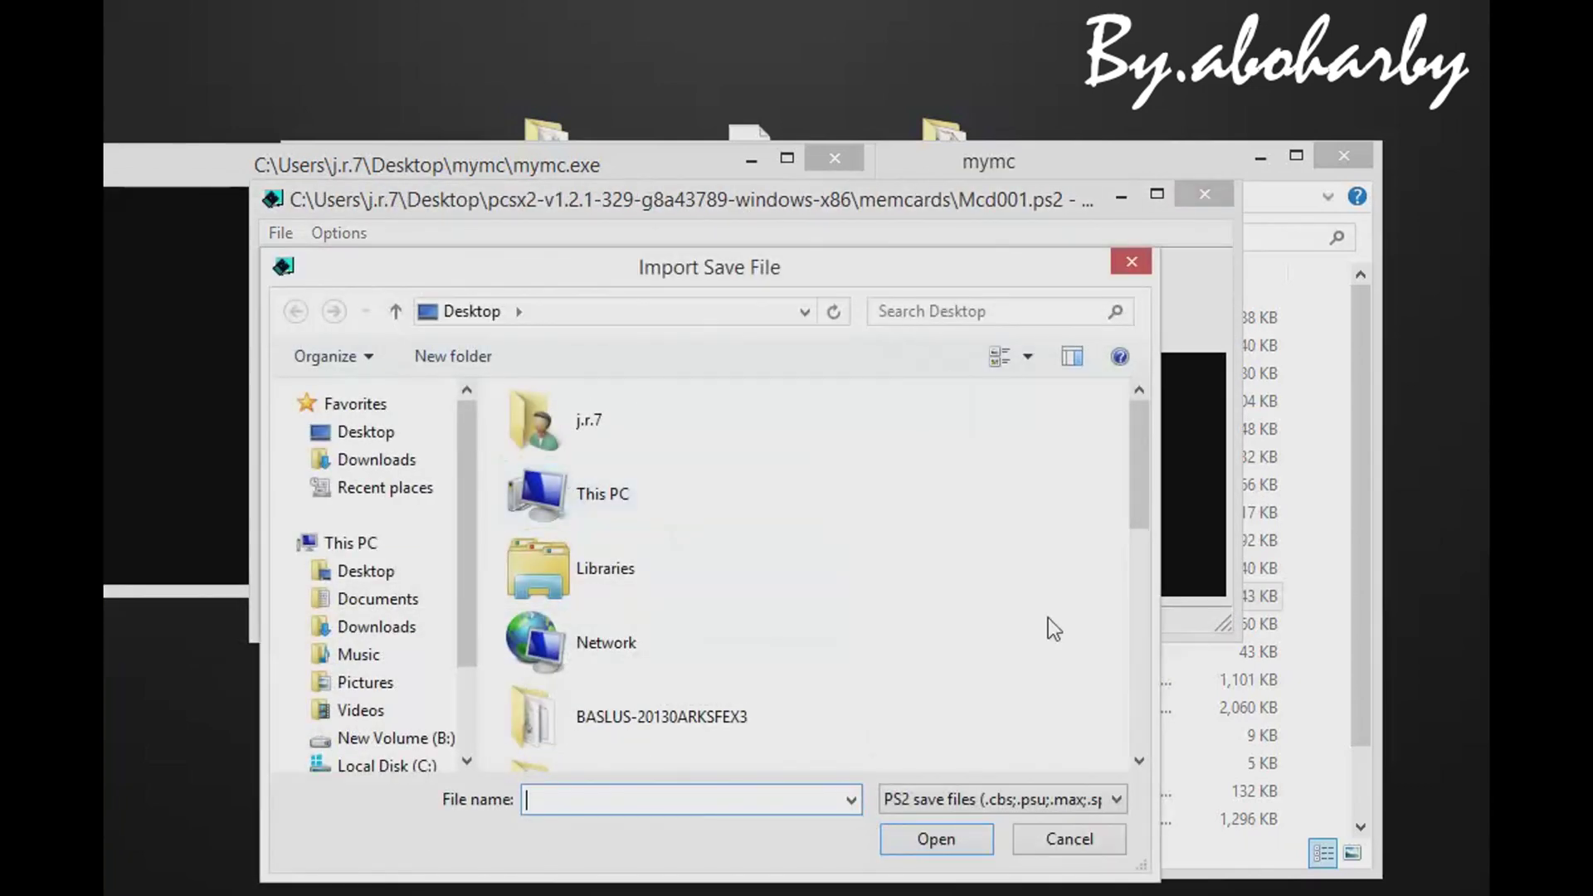
scroll(1132, 541, down, 8)
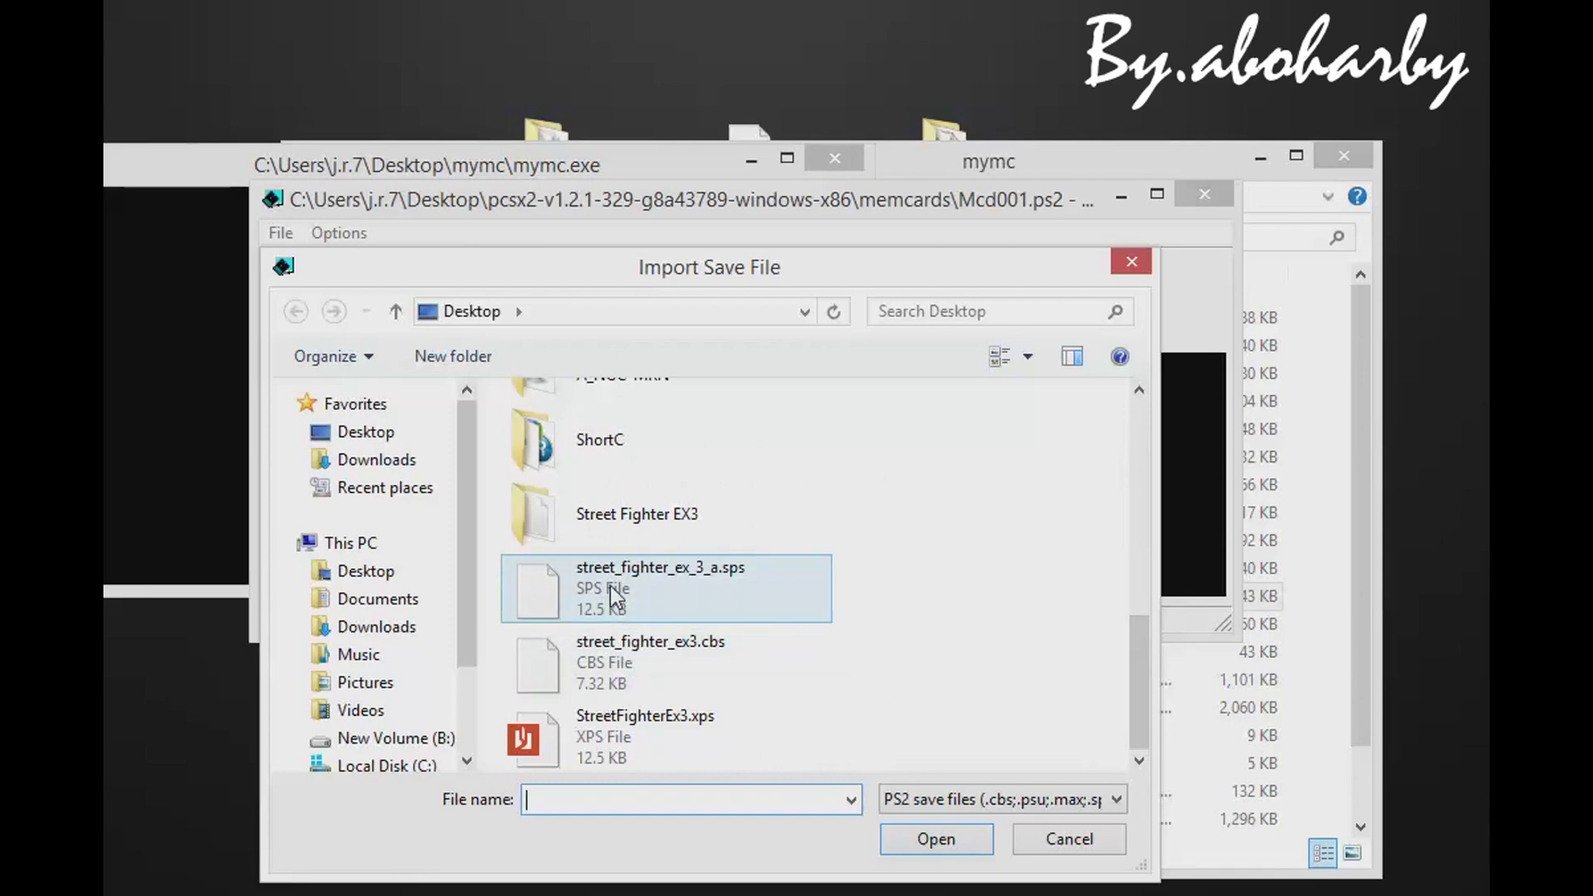
click(610, 585)
click(917, 834)
click(935, 559)
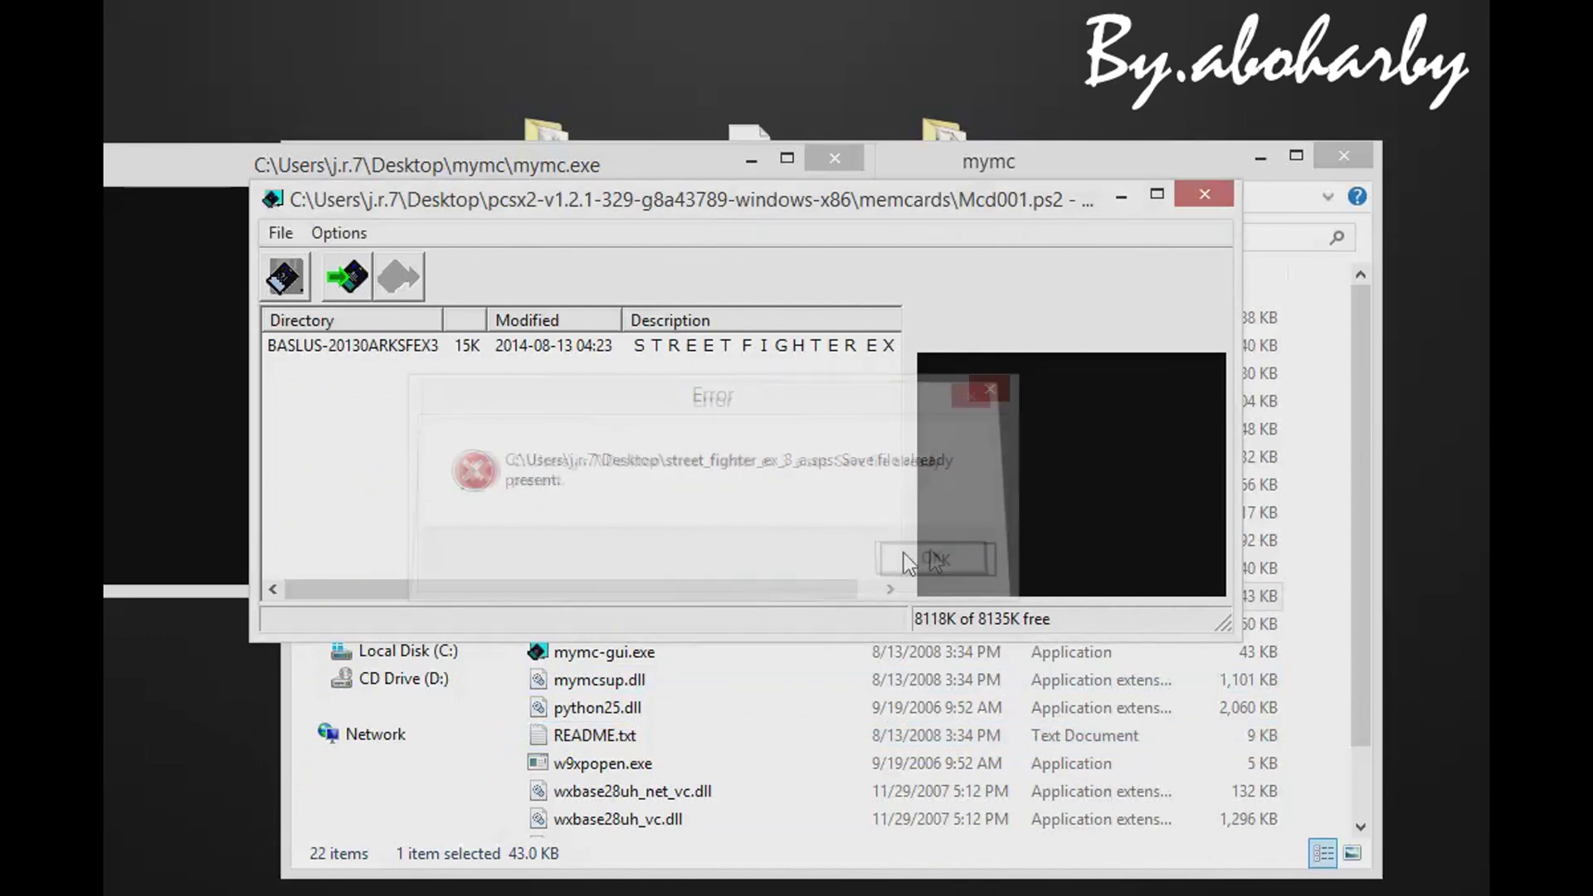
Preview the BASLUS-20130ARKSFEX3 save already on the card, and close mymc and the mymc folder.
click(547, 351)
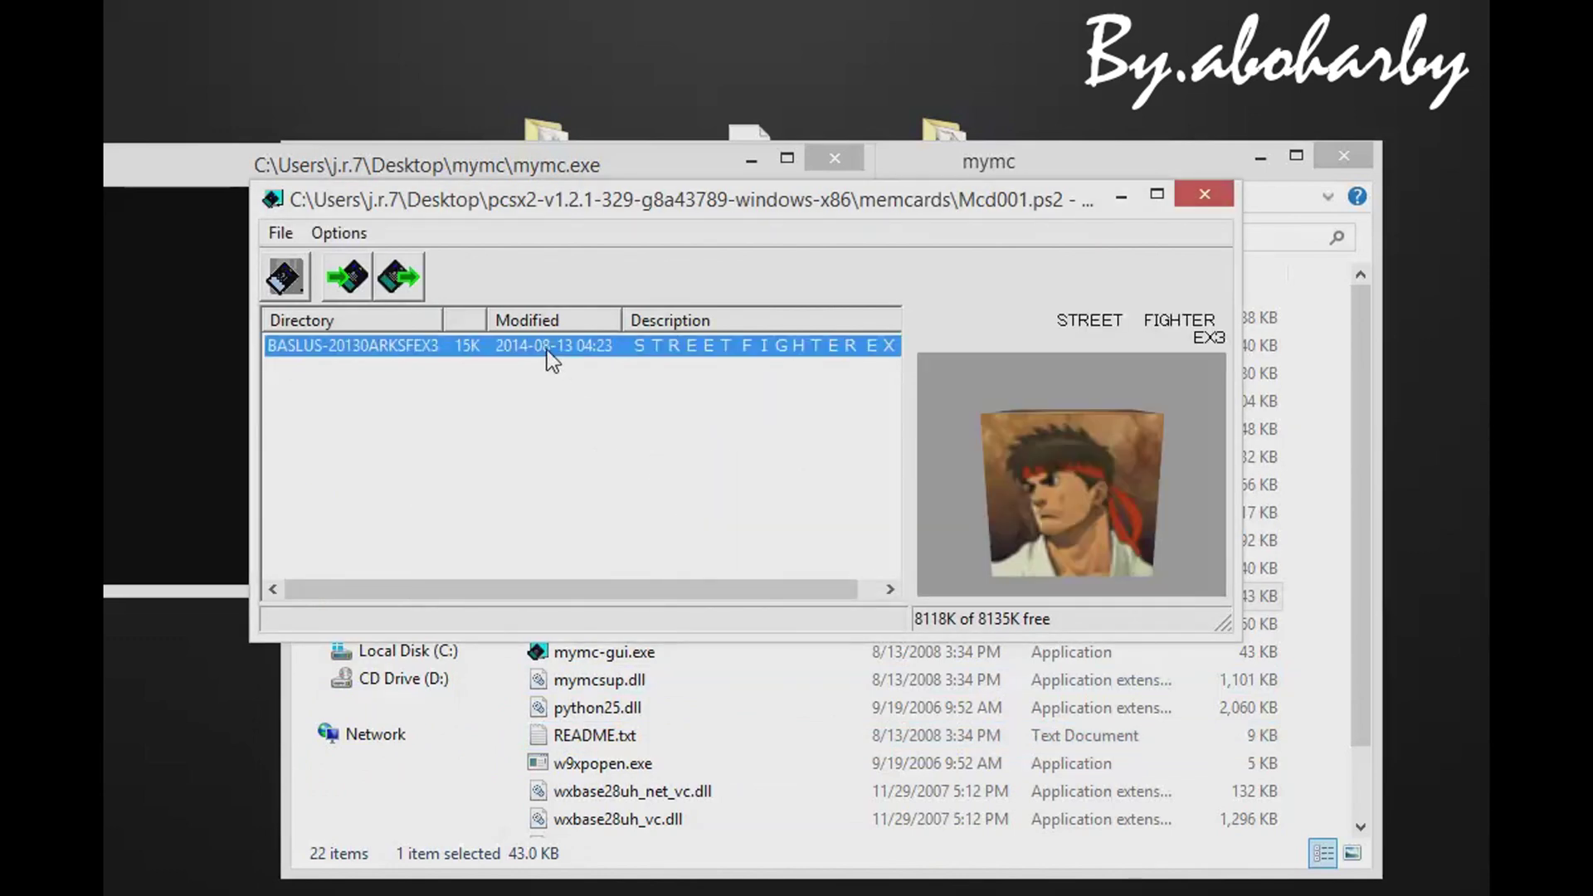
click(1208, 195)
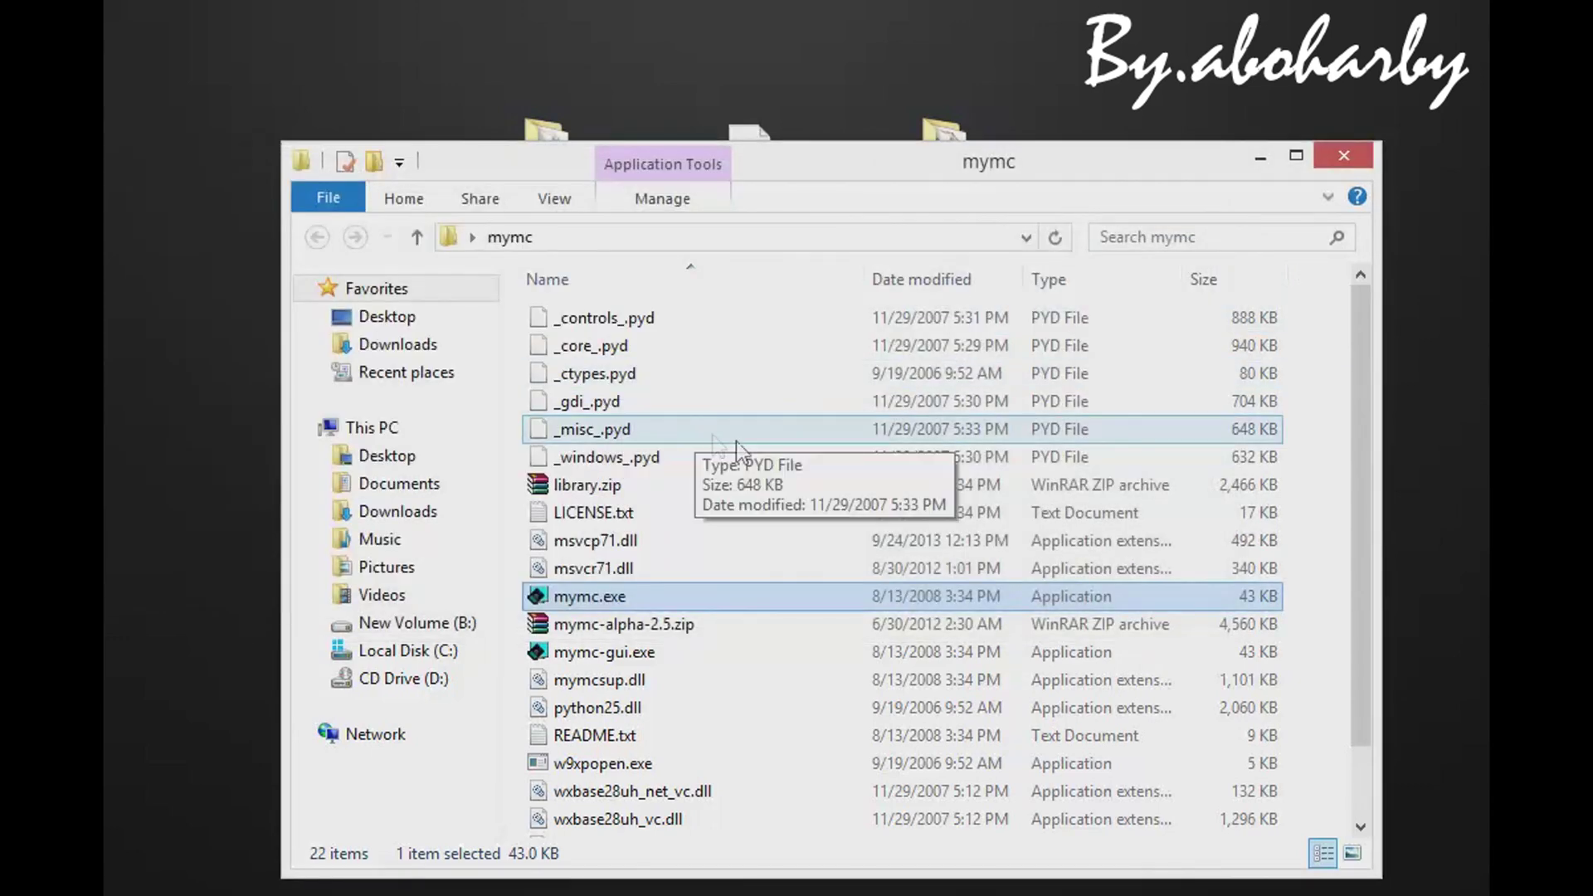
click(1344, 155)
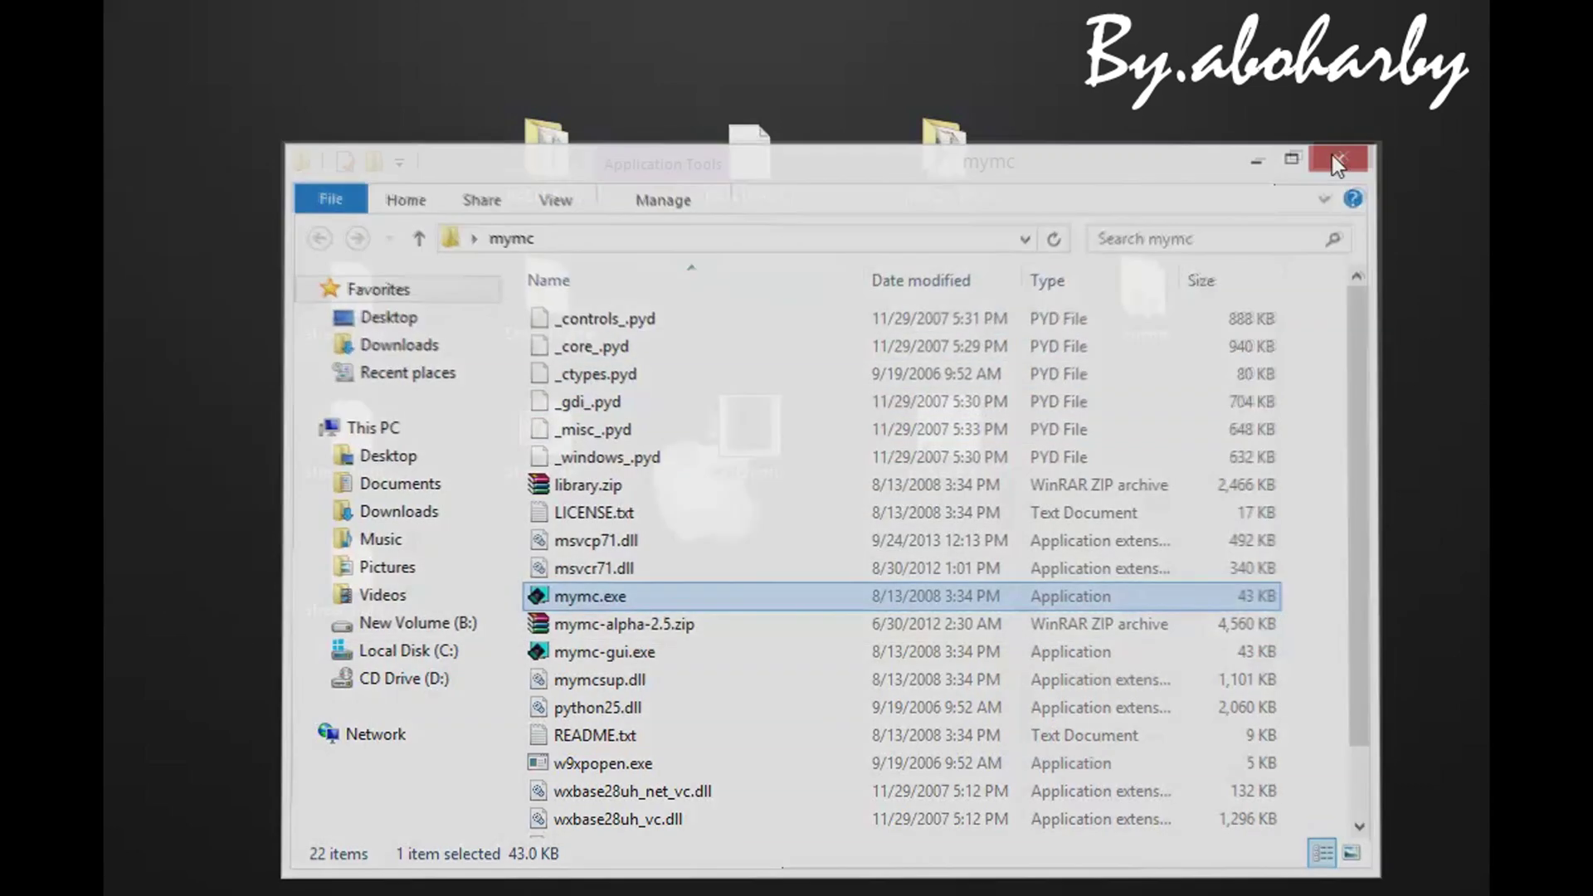